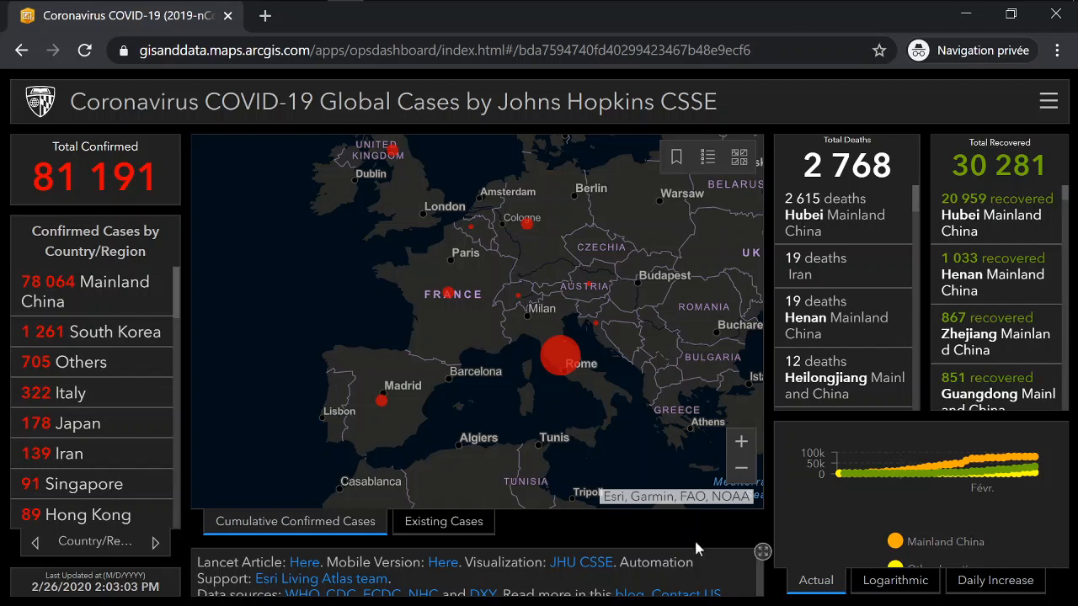
# Expand the dashboard's data source notes and open the GitHub link of the downloadable database
pyautogui.scroll(-1, 687, 552)
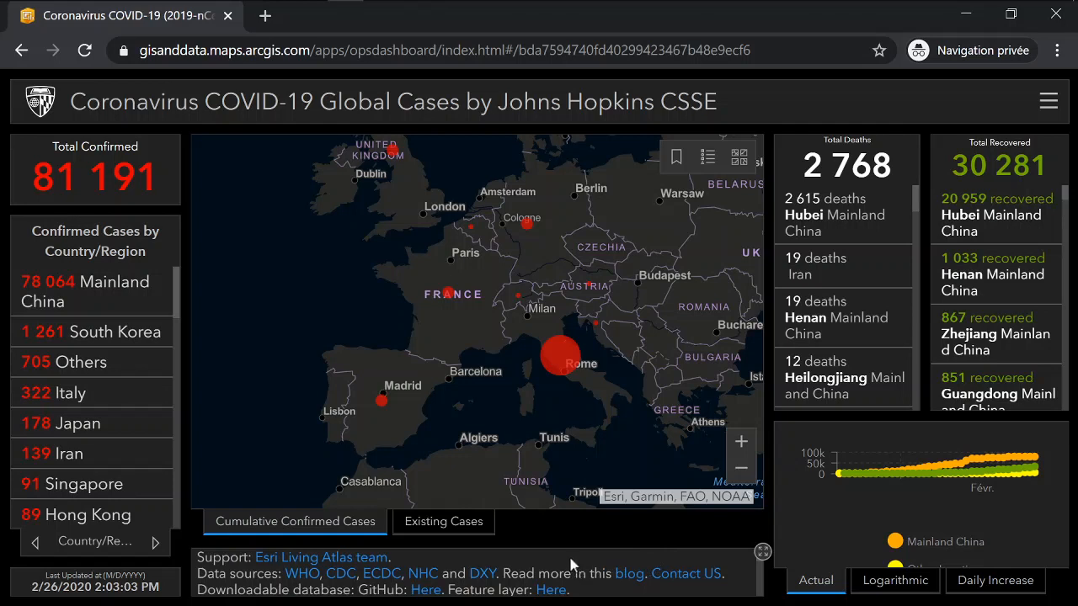
pyautogui.scroll(-1, 570, 564)
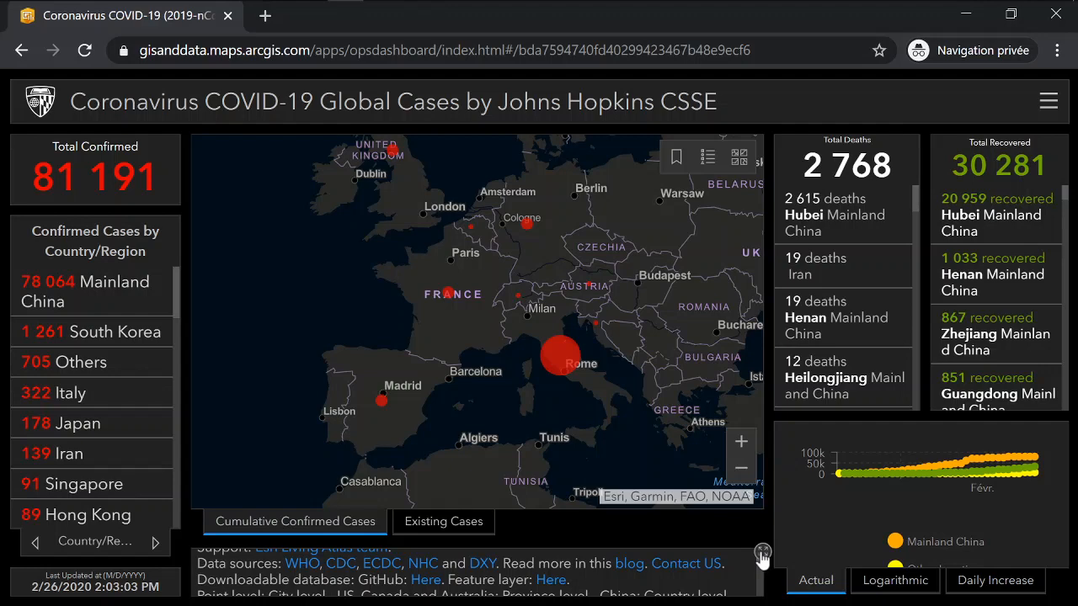
pyautogui.click(761, 554)
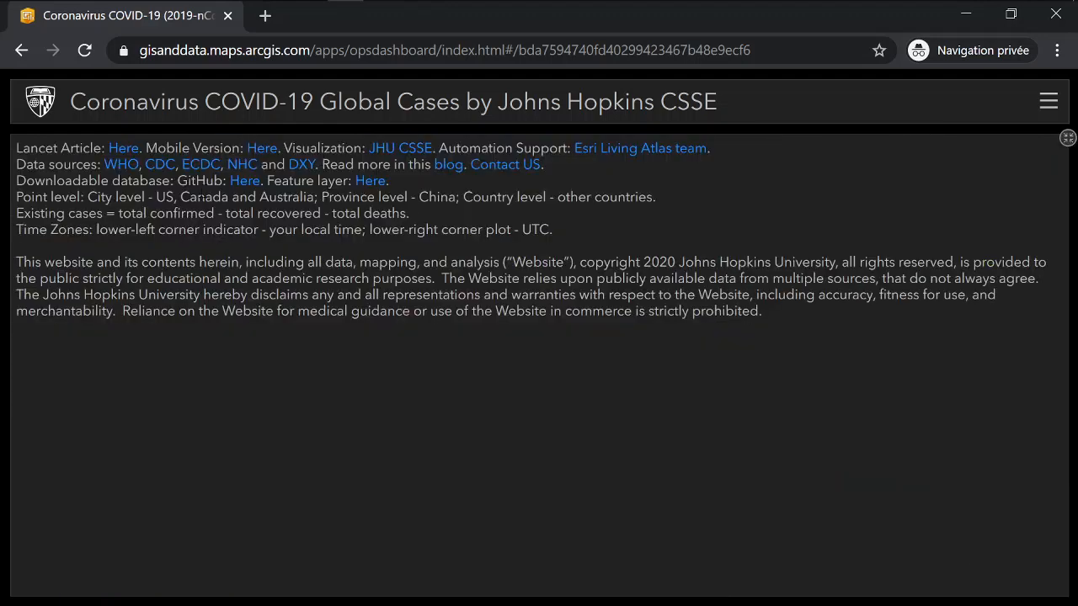
pyautogui.click(245, 182)
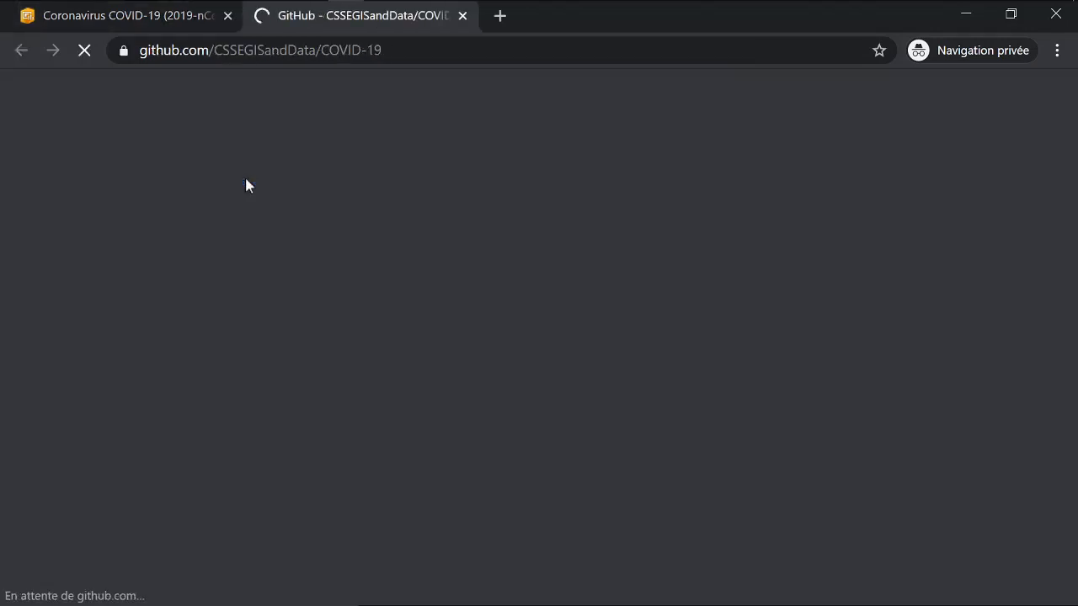
# Open time_series_19-covid-Confirmed.csv from the csse_covid_19_time_series folder inside csse_covid_19_data
pyautogui.scroll(-4, 419, 222)
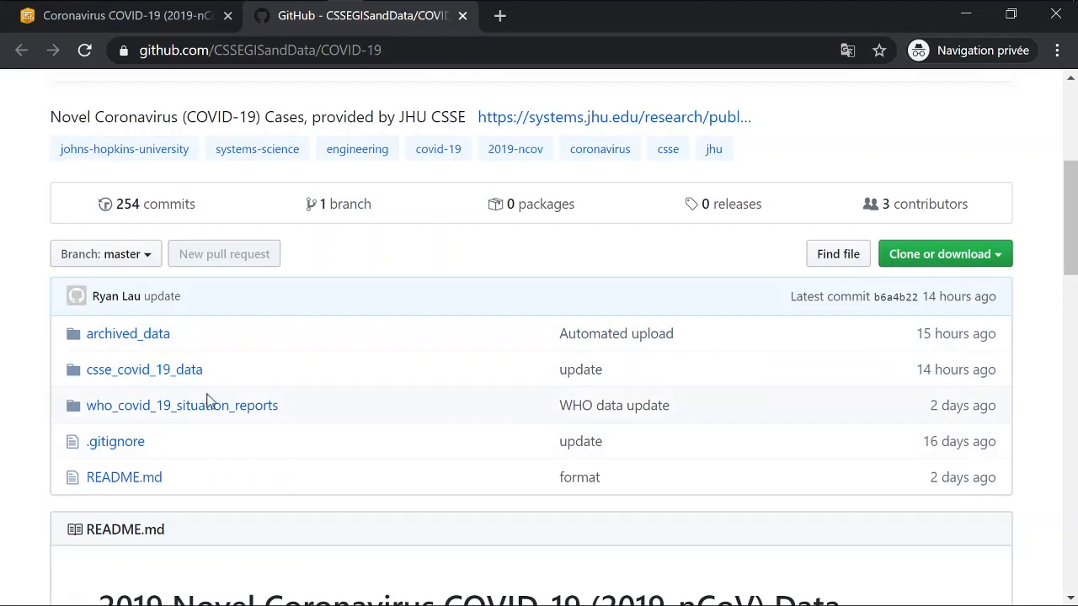
pyautogui.click(152, 373)
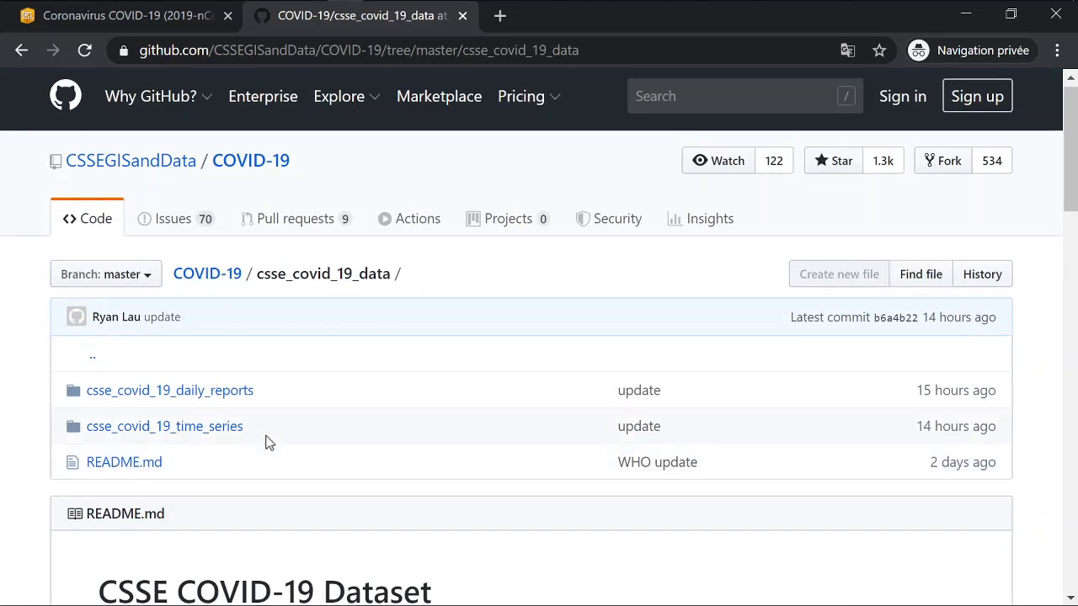
pyautogui.click(221, 431)
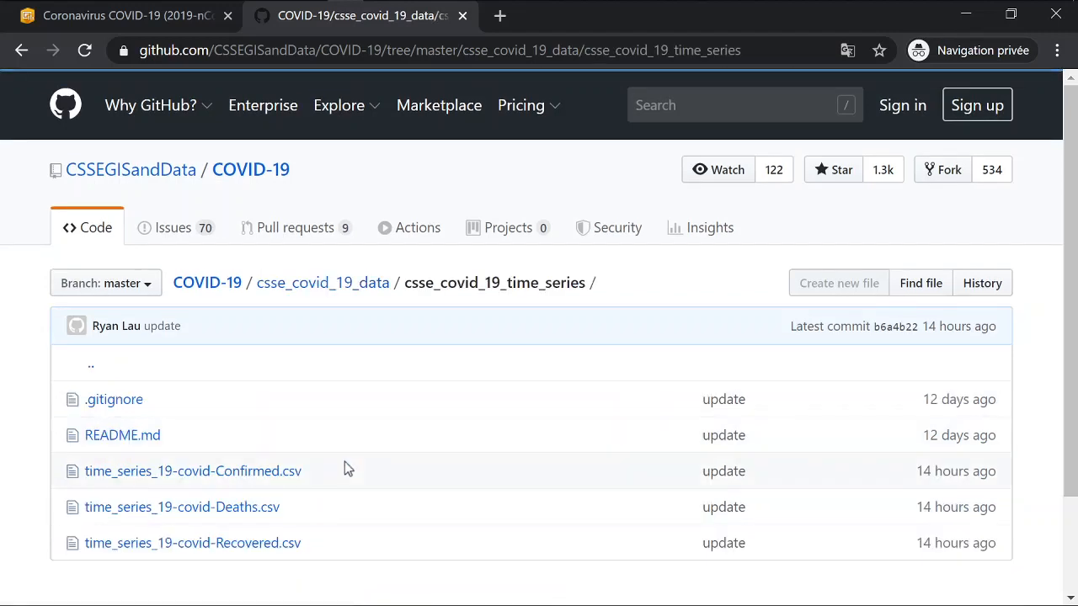
pyautogui.scroll(-2, 344, 466)
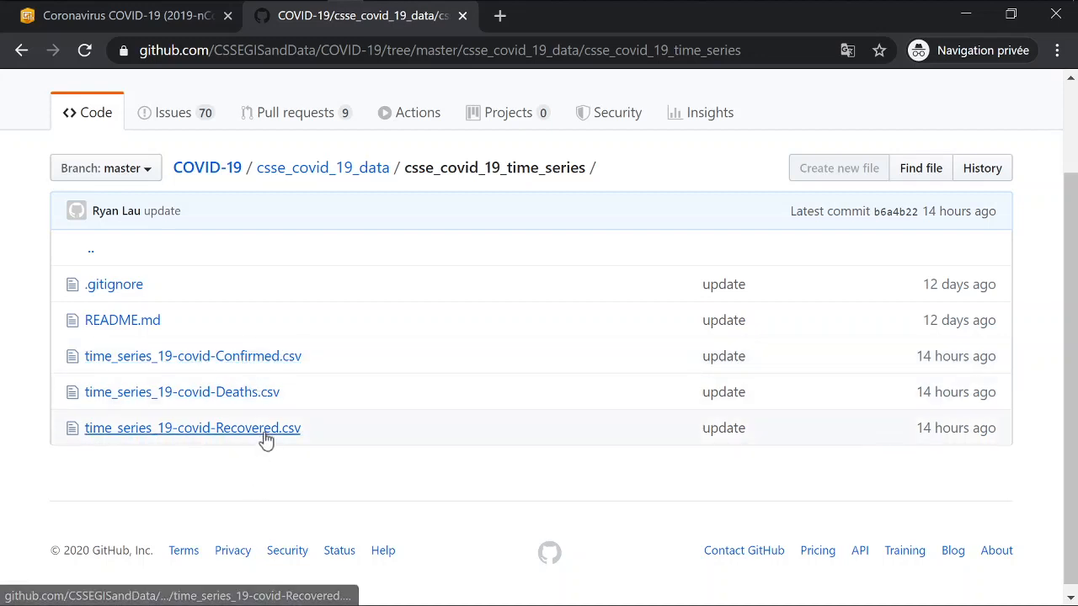
pyautogui.click(278, 359)
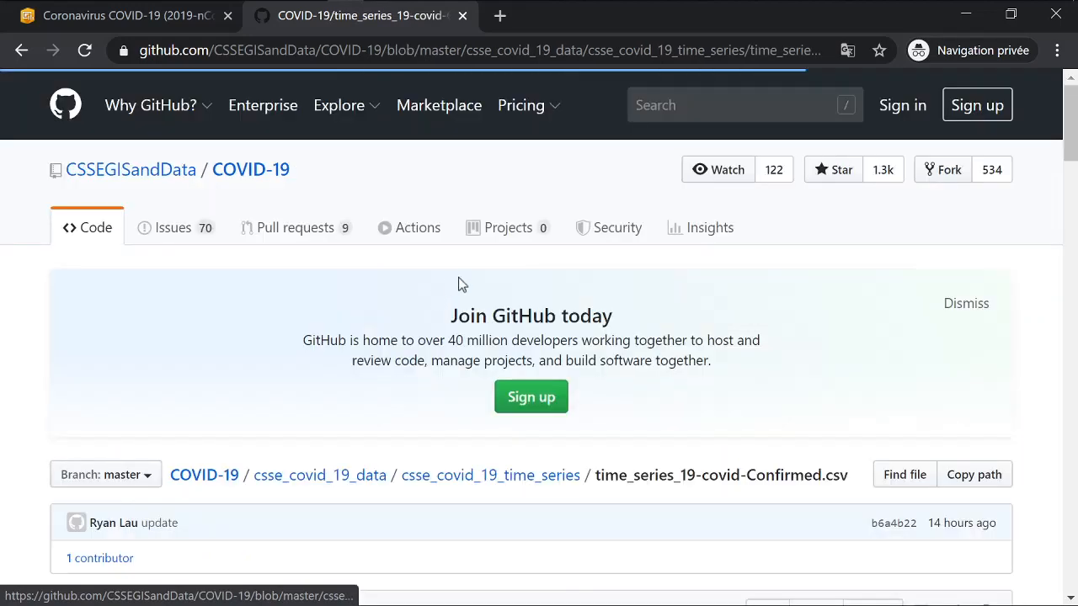
# Display the raw version of time_series_19-covid-Confirmed.csv and copy its full URL
pyautogui.scroll(-5, 493, 341)
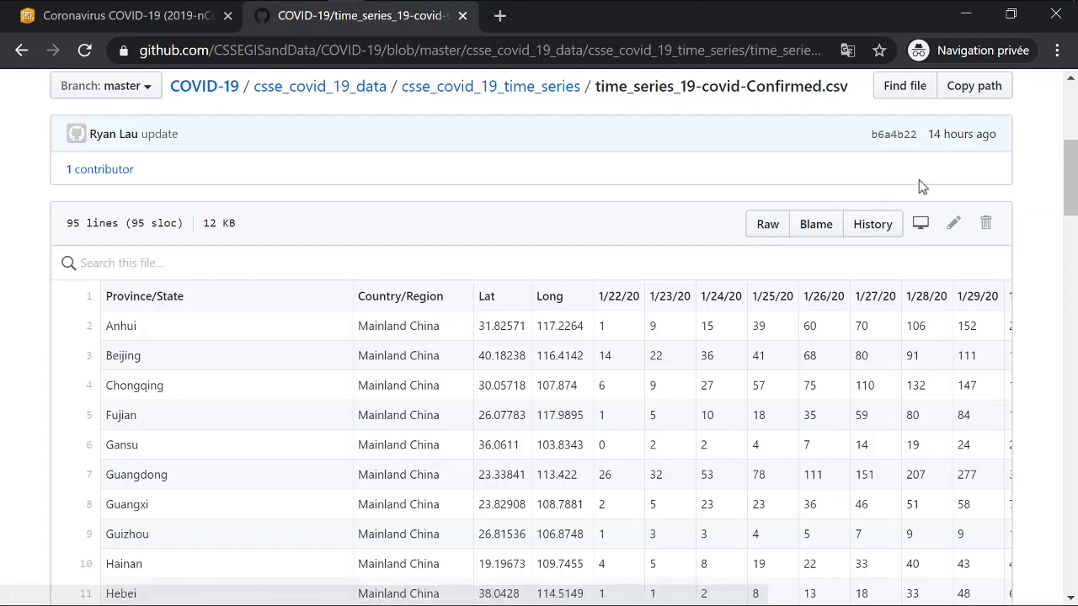
pyautogui.scroll(1, 952, 214)
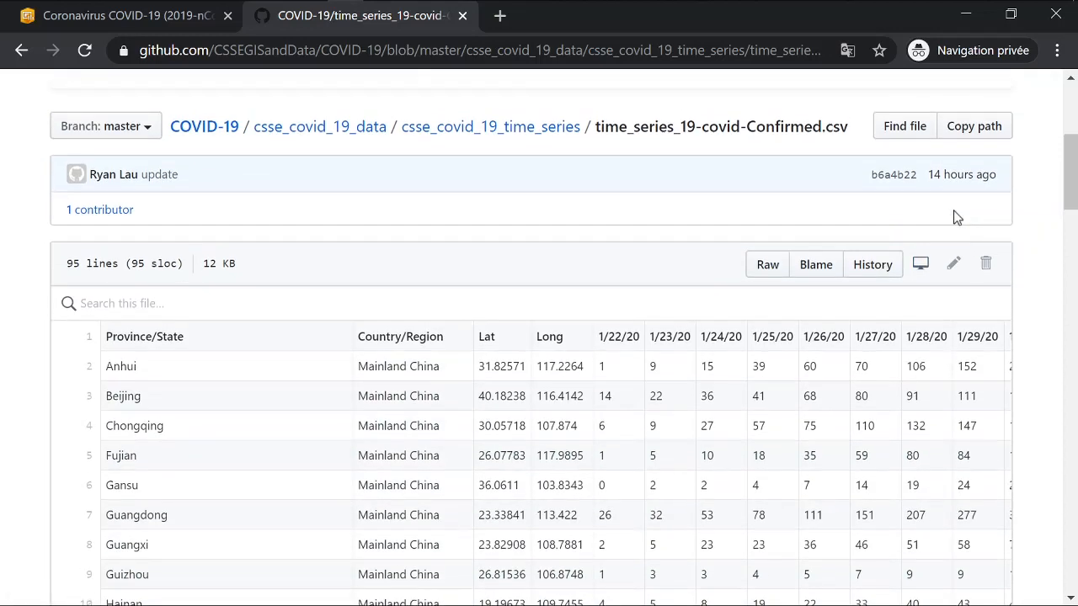
pyautogui.click(767, 266)
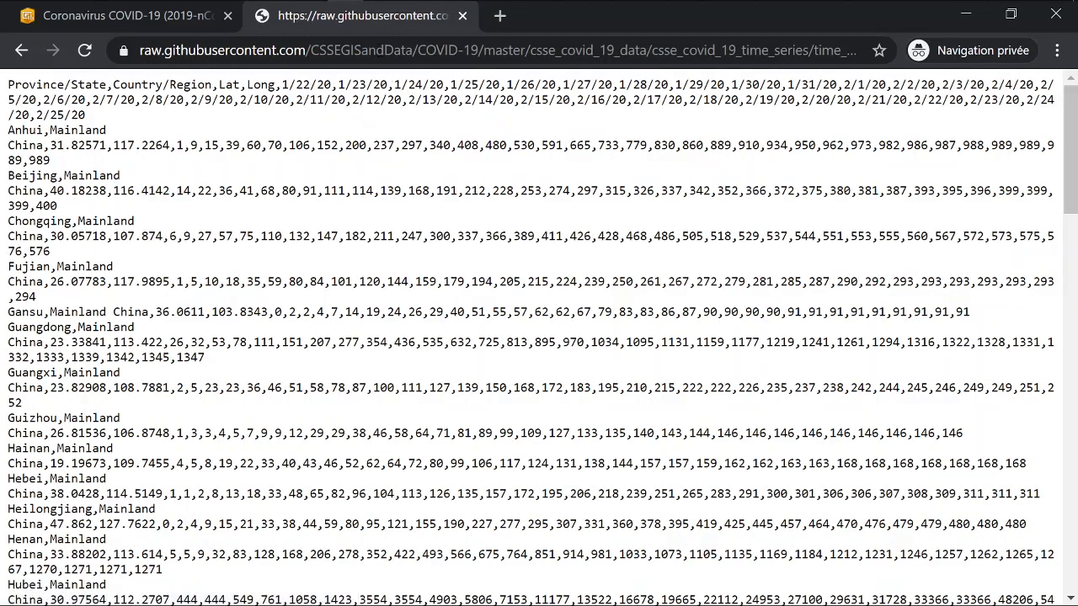
pyautogui.click(394, 51)
pyautogui.rightClick(394, 50)
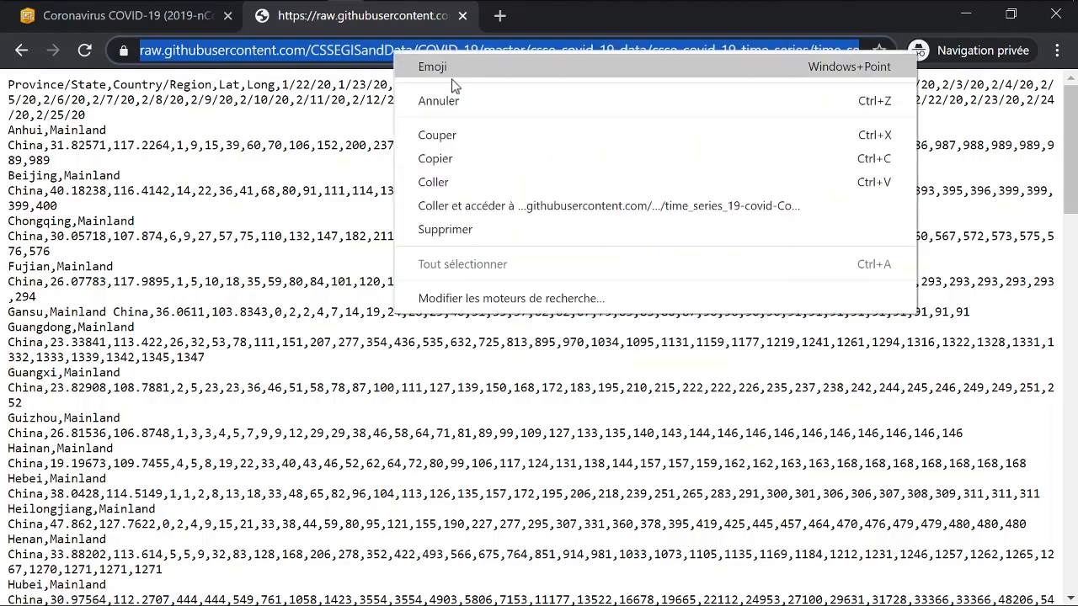
pyautogui.click(455, 163)
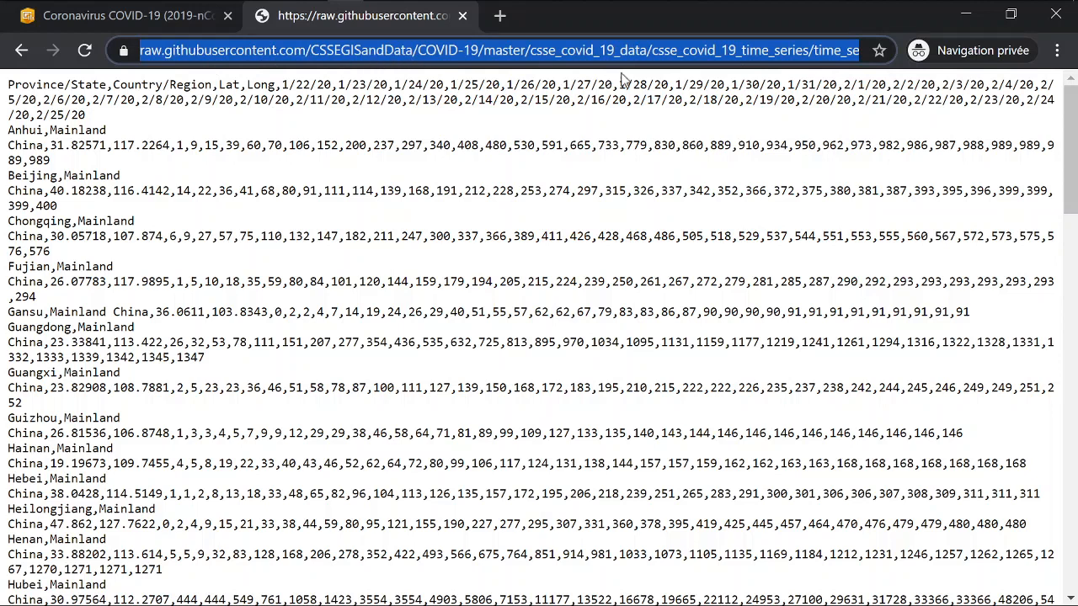
pyautogui.moveTo(795, 50); pyautogui.dragTo(1032, 64)
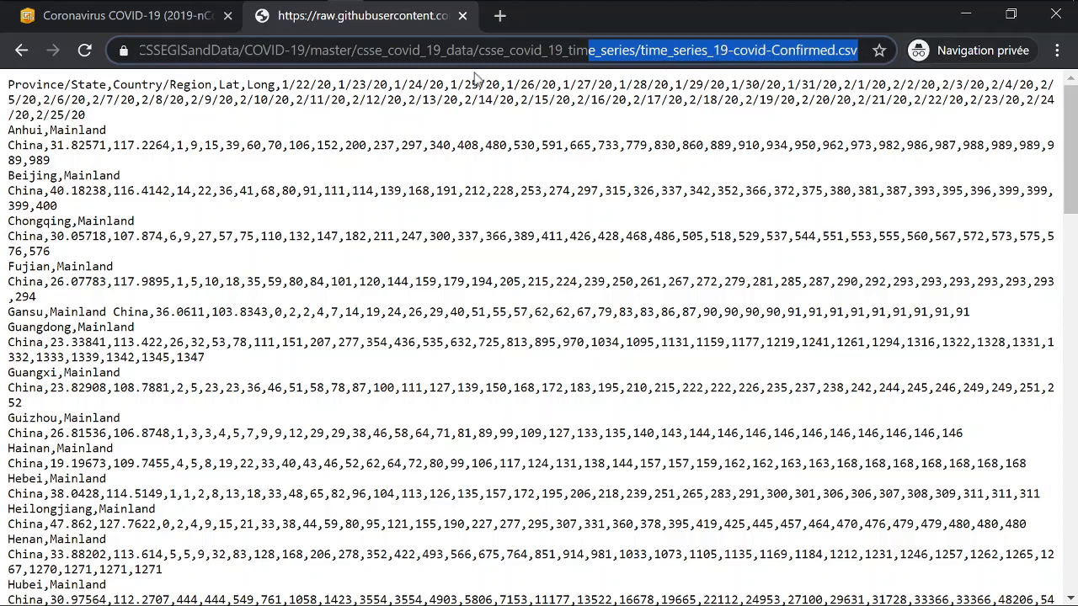
# Switch to Power BI Desktop, connect to the copied raw URL of time_series_19-covid-Confirmed.csv as a web source, and open it for data transformation
pyautogui.hotkey('alt', 'Tab')
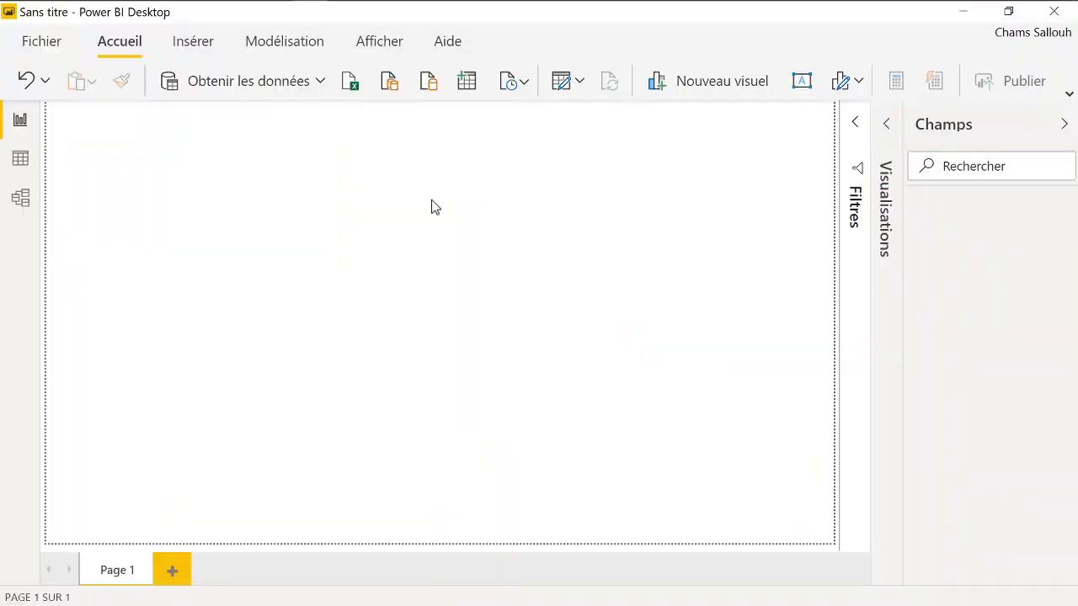
pyautogui.click(321, 81)
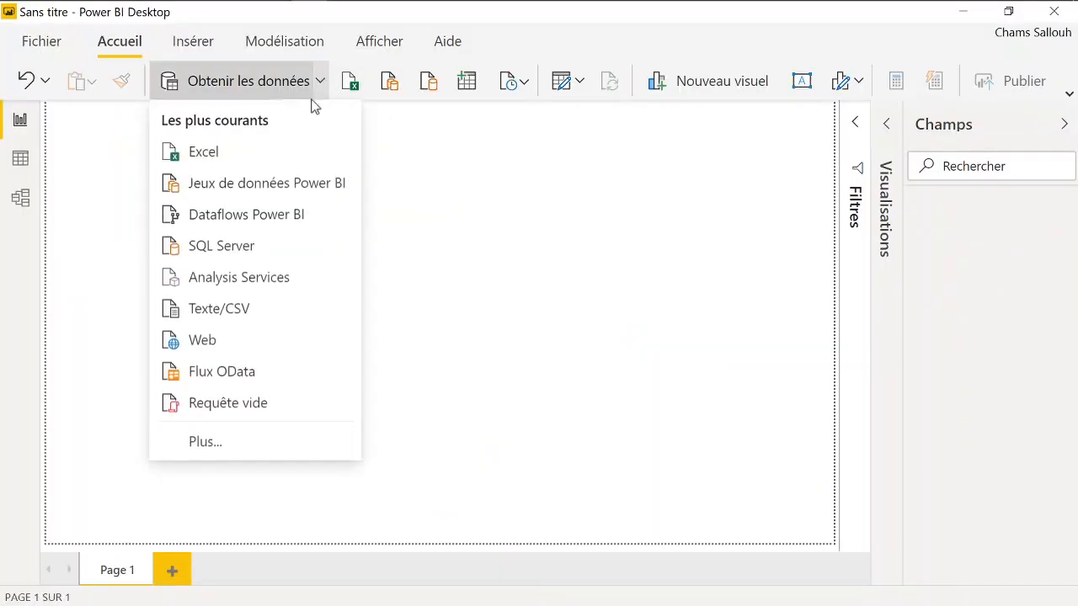
pyautogui.click(265, 348)
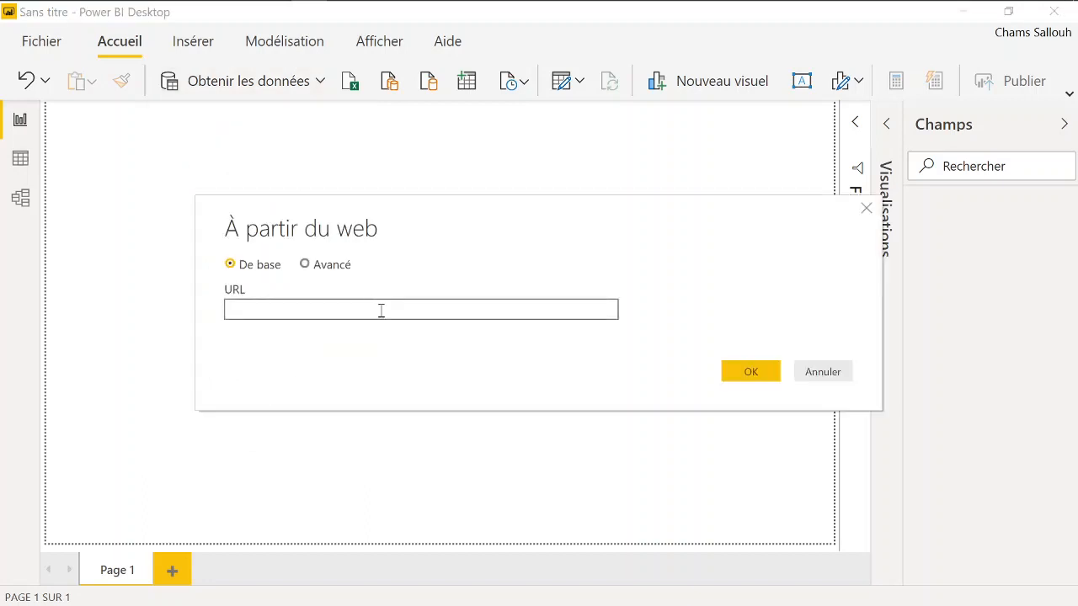
pyautogui.write('https://raw.githubusercontent.com/CSSEGISandData/COVID-19/master/csse_covid_19_data/csse_covid_19_time_series/time_series_19-covid-Confirmed.csv')
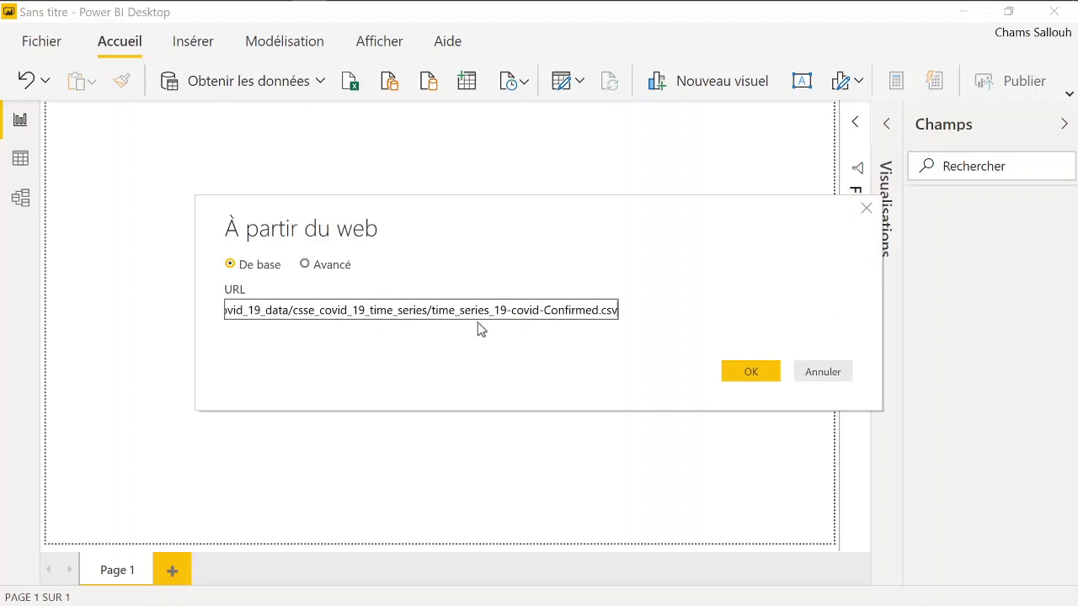
pyautogui.click(596, 313)
pyautogui.hotkey('ctrl', 'a')
pyautogui.press('Home')
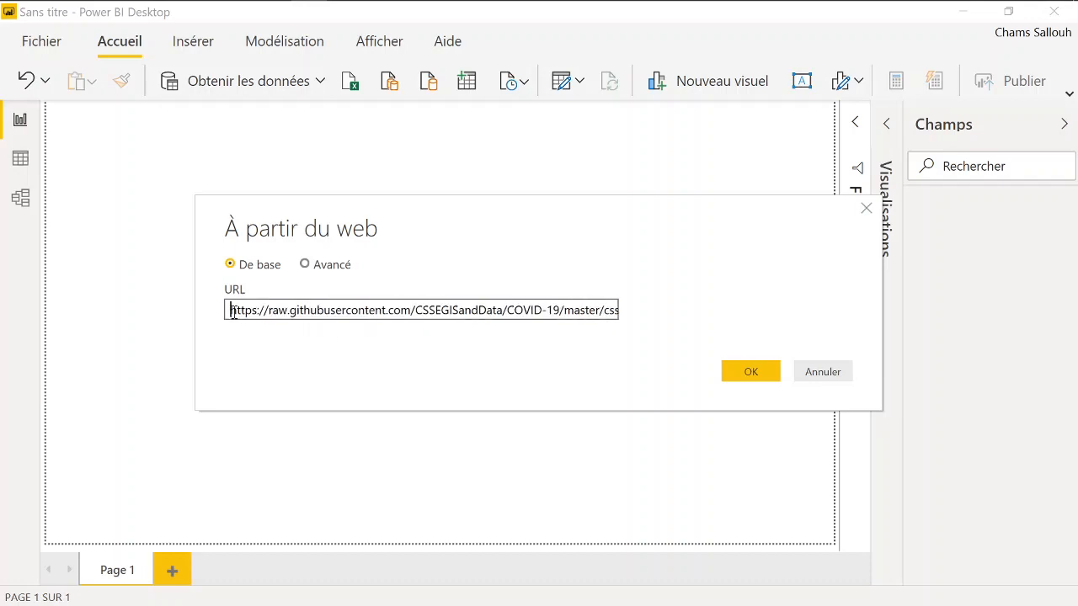
pyautogui.click(773, 379)
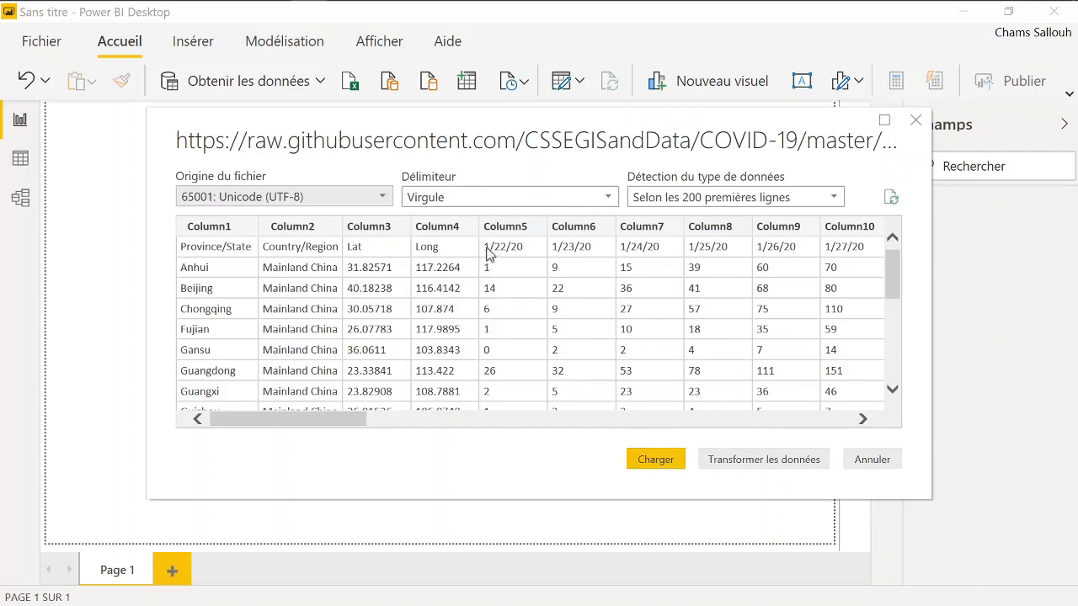
pyautogui.click(762, 459)
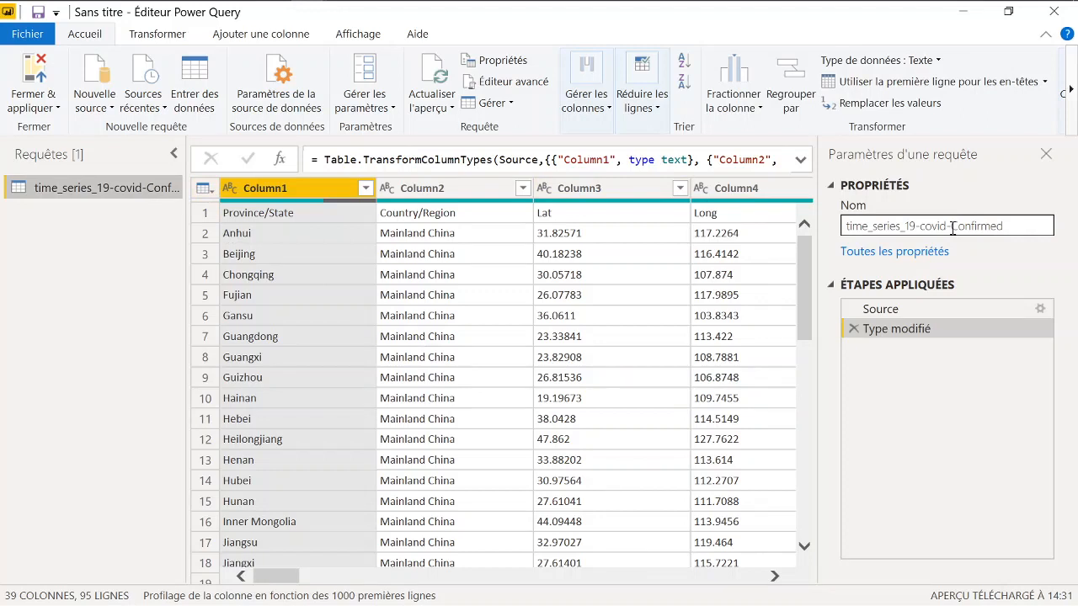
# Rename the time_series_19-covid-Confirmed query as CasConfirmed
pyautogui.moveTo(952, 228); pyautogui.dragTo(729, 243)
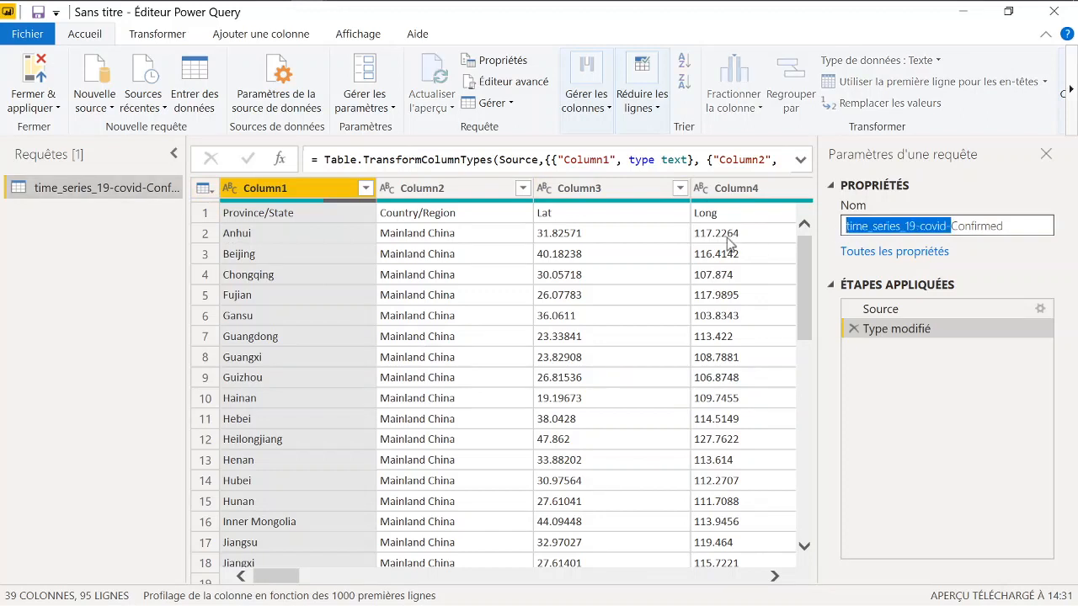
pyautogui.press('BackSpace')
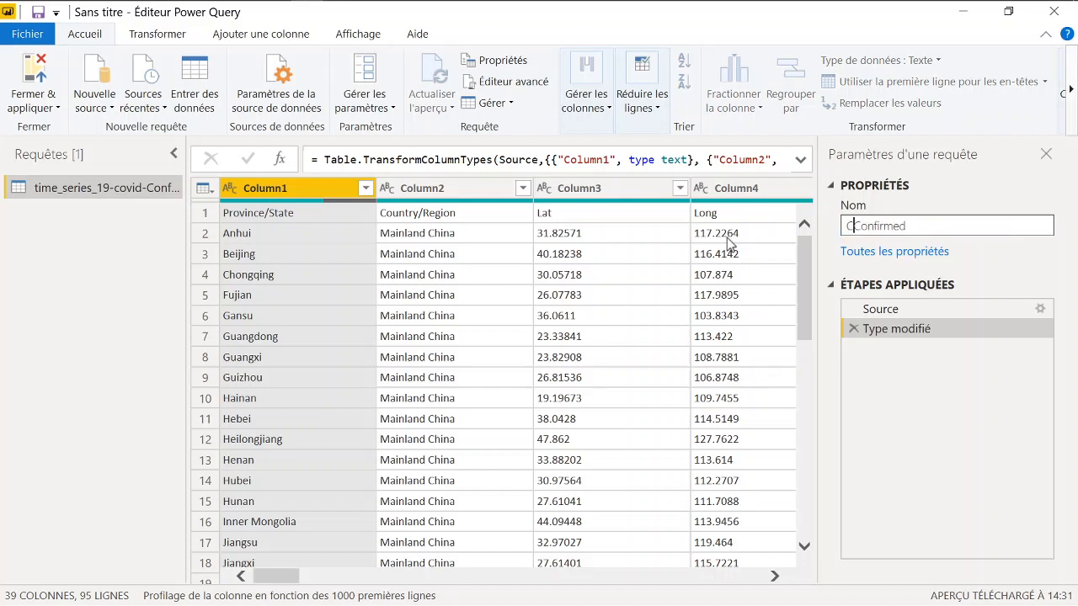
pyautogui.write('Cas')
pyautogui.press('Return')
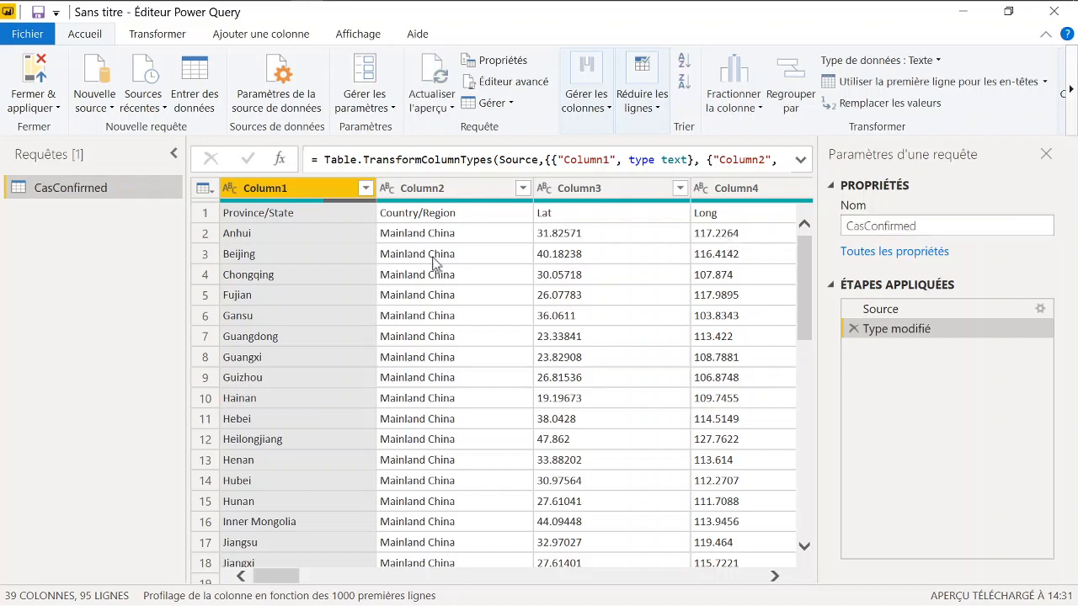
# Widen the data preview area and promote the first row of the CasConfirmed table to column headers
pyautogui.moveTo(185, 165); pyautogui.dragTo(127, 167)
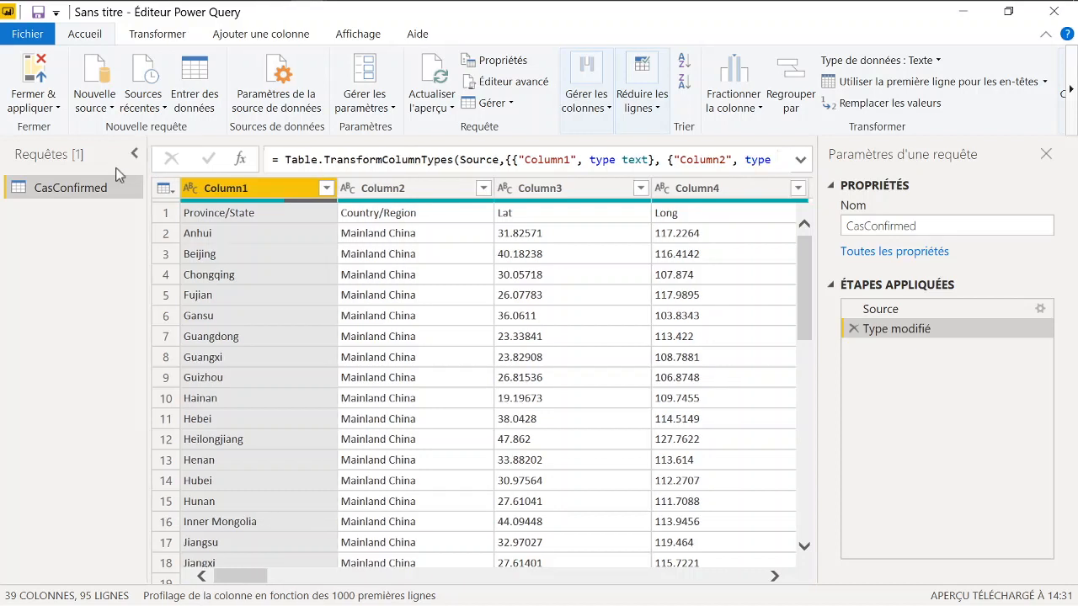
pyautogui.moveTo(819, 181); pyautogui.dragTo(899, 182)
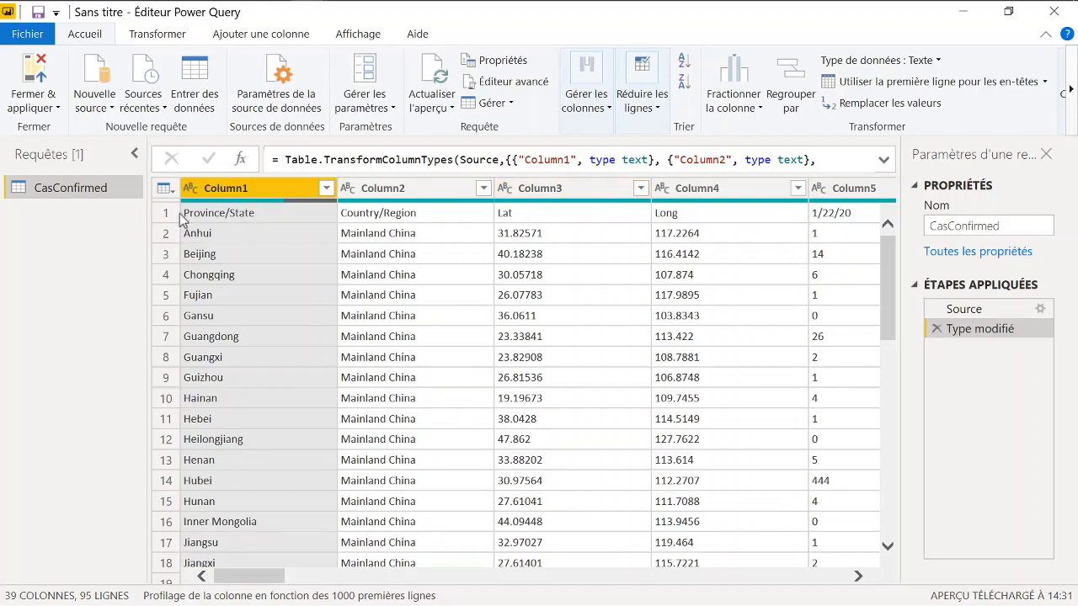
pyautogui.click(140, 41)
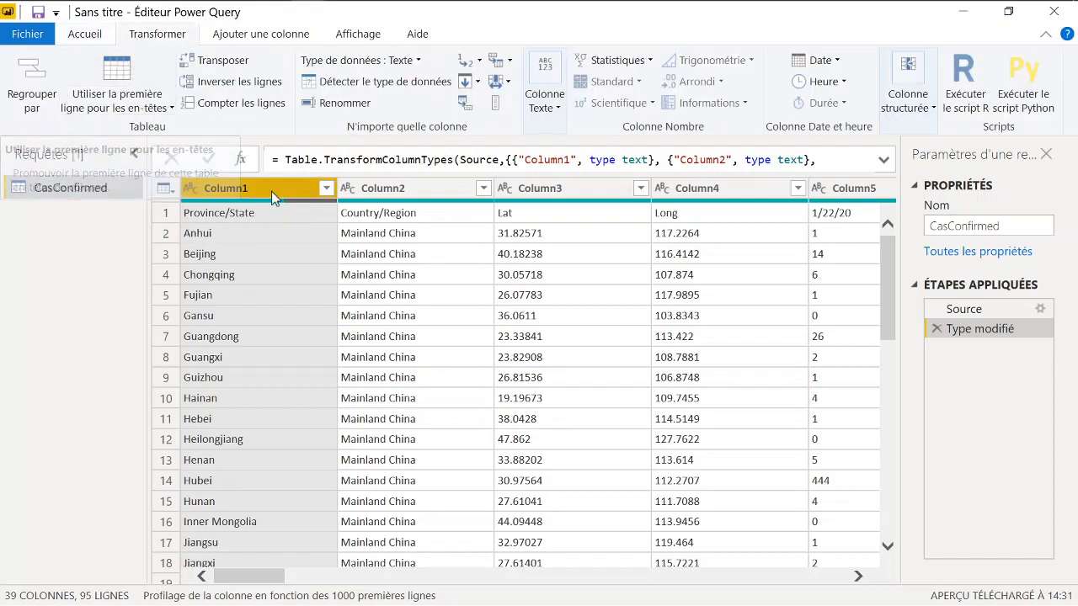
pyautogui.click(122, 71)
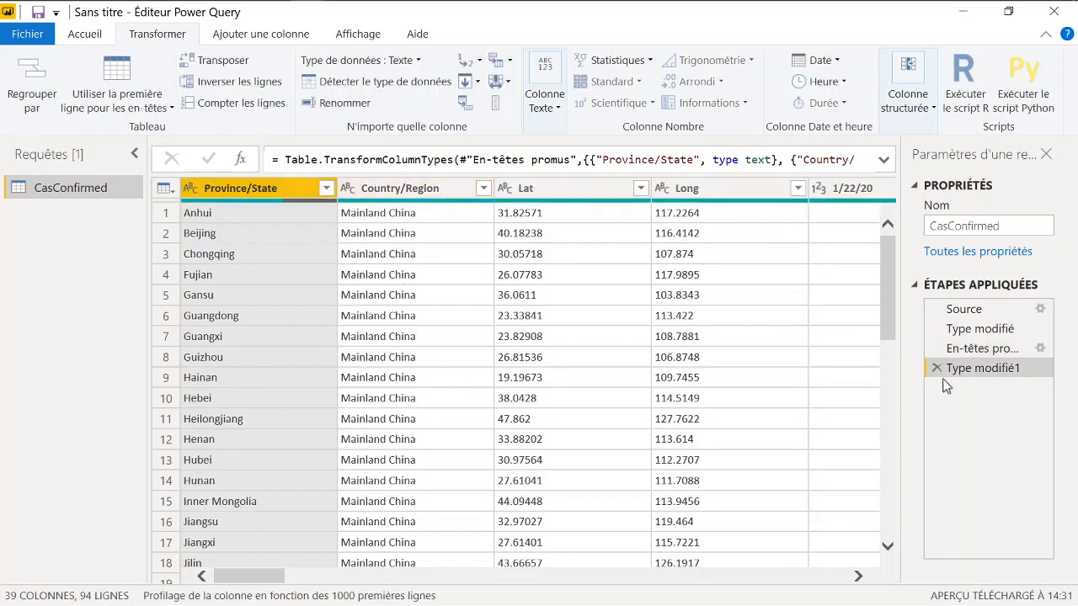
# Delete the first "Type modifié" applied step from CasConfirmed and reselect the "Type modifié1" step to review the date columns
pyautogui.moveTo(899, 337); pyautogui.dragTo(836, 346)
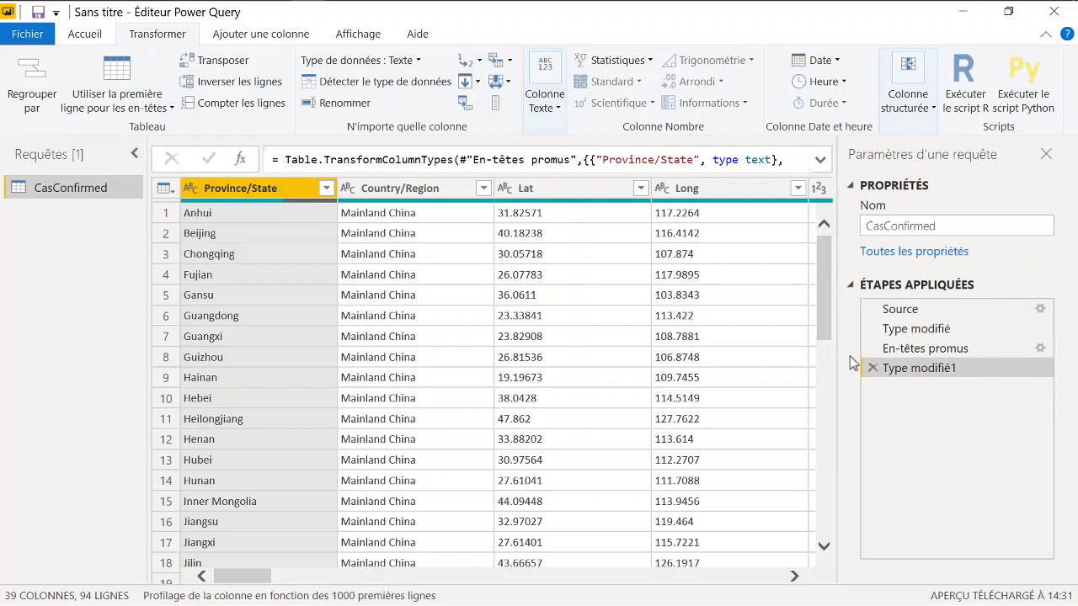
pyautogui.click(920, 330)
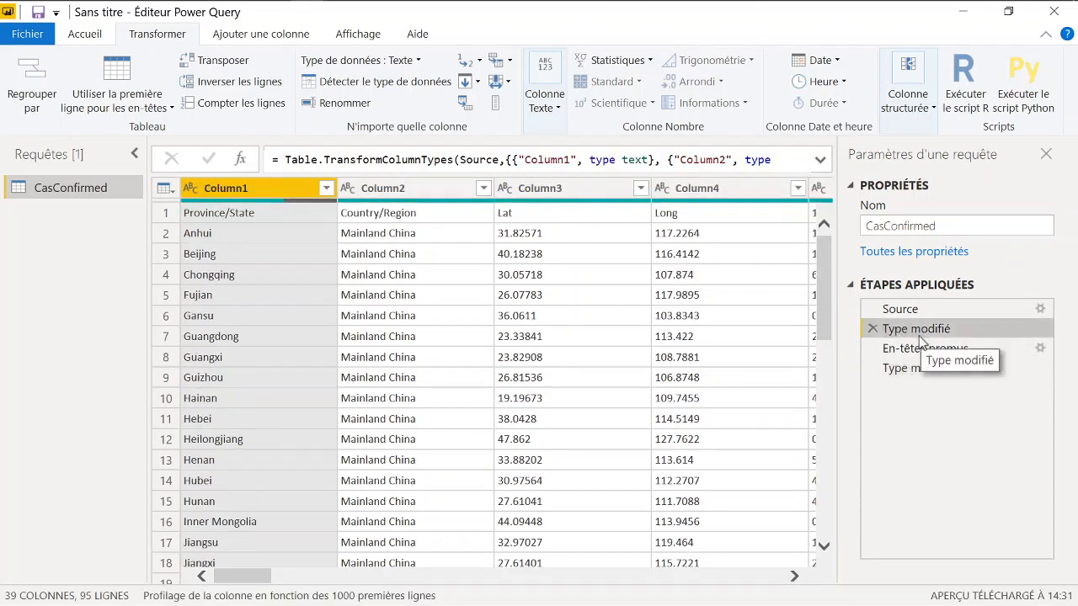
pyautogui.click(873, 328)
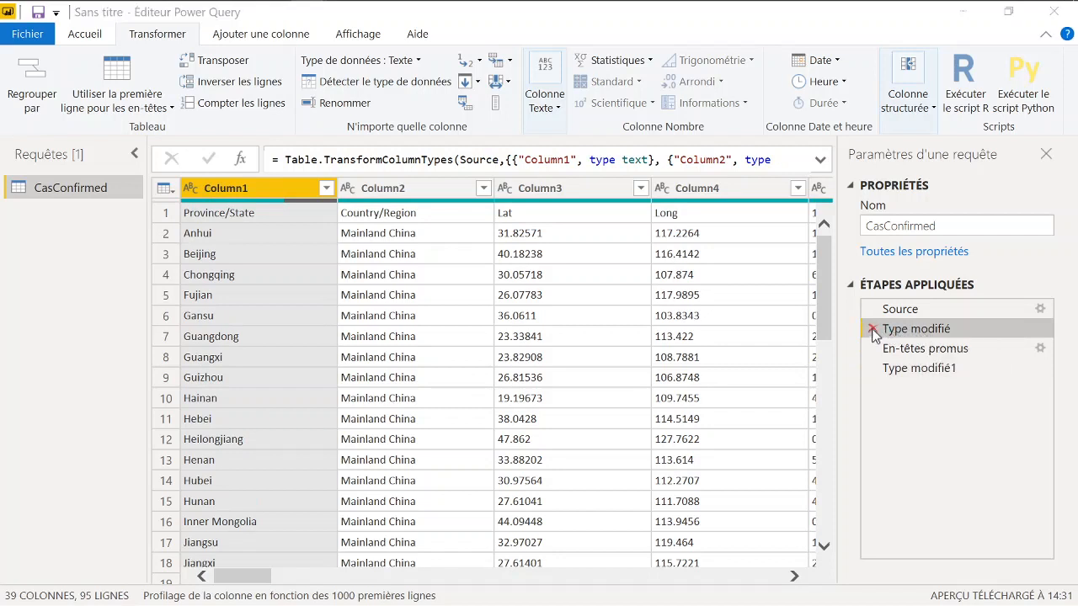
pyautogui.click(626, 361)
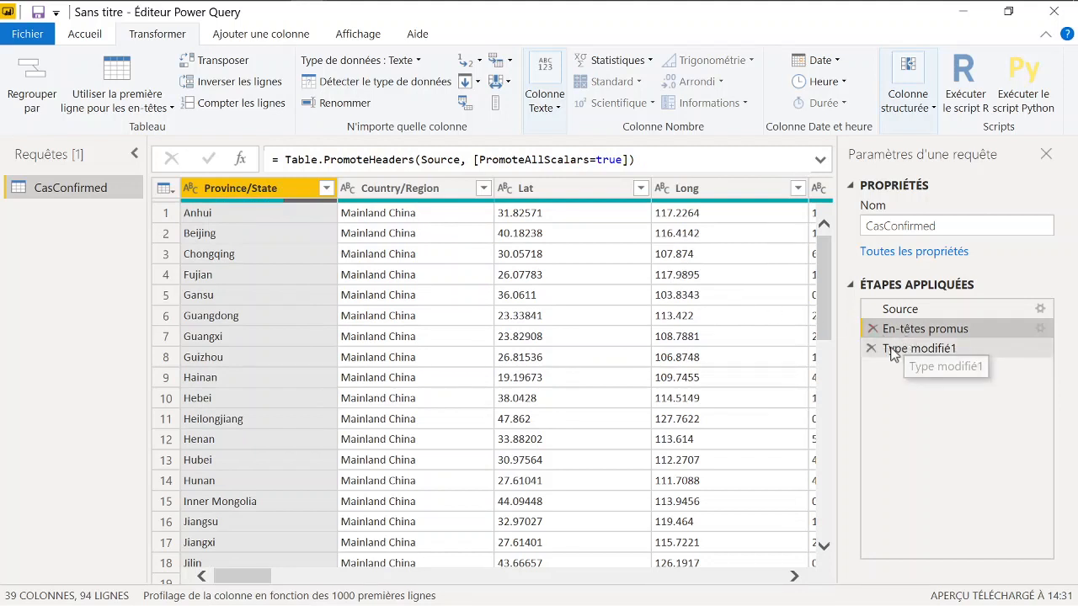
pyautogui.click(918, 348)
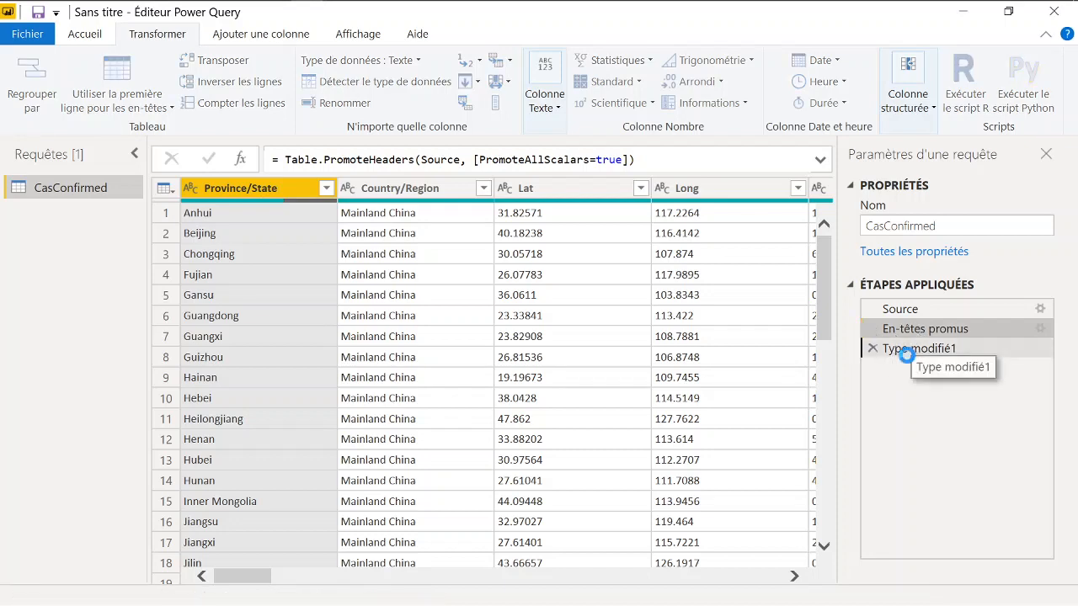
pyautogui.hscroll(5, 481, 333)
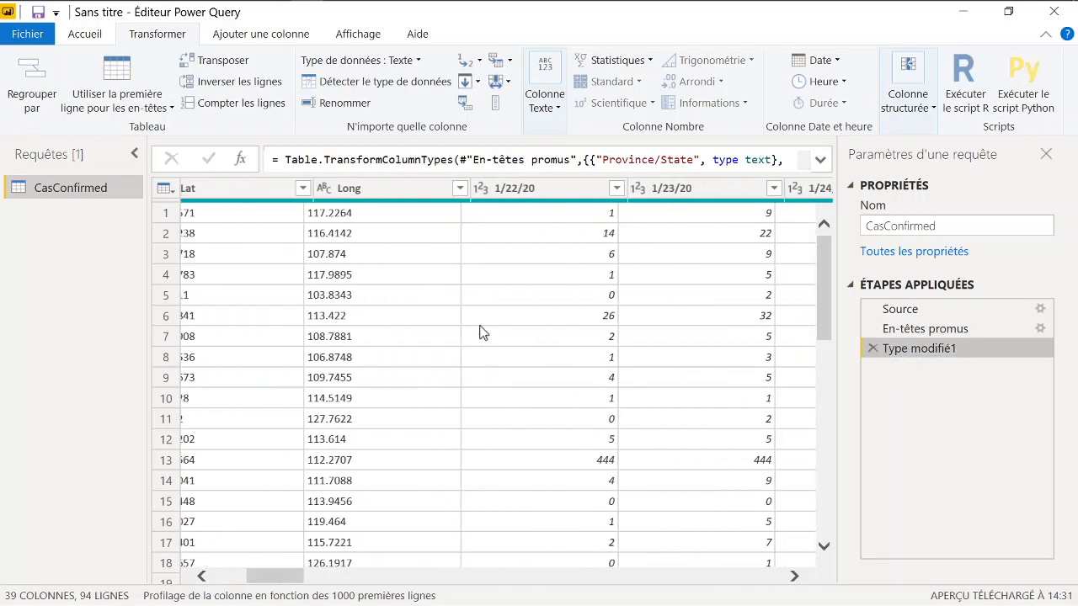
# Examine the CasConfirmed columns, from the location fields to the daily date columns 1/22/20 through 1/26/20
pyautogui.click(507, 196)
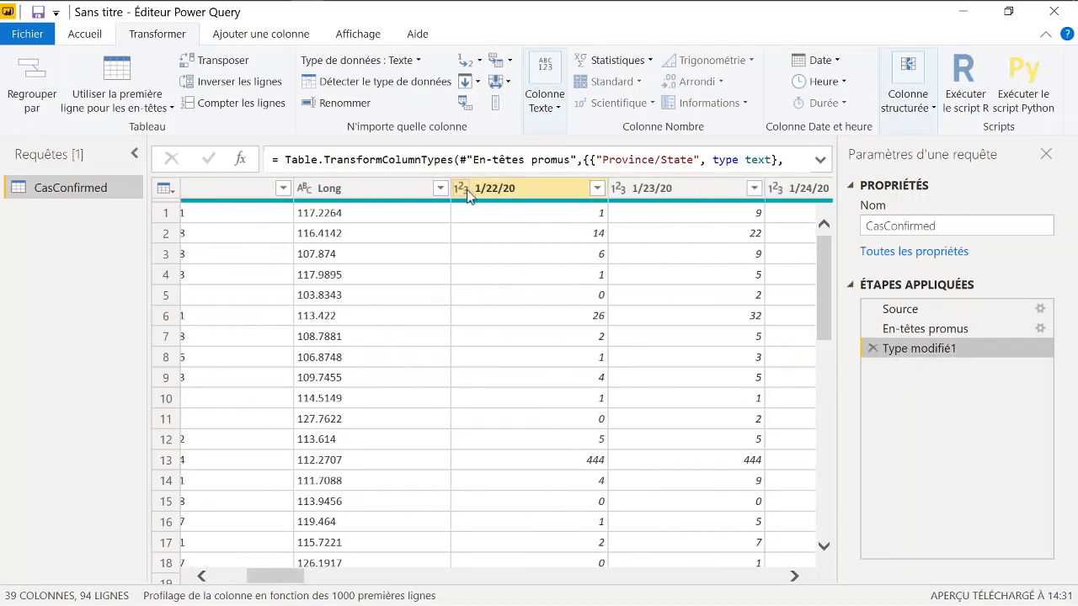
pyautogui.click(417, 193)
pyautogui.hscroll(-5, 419, 248)
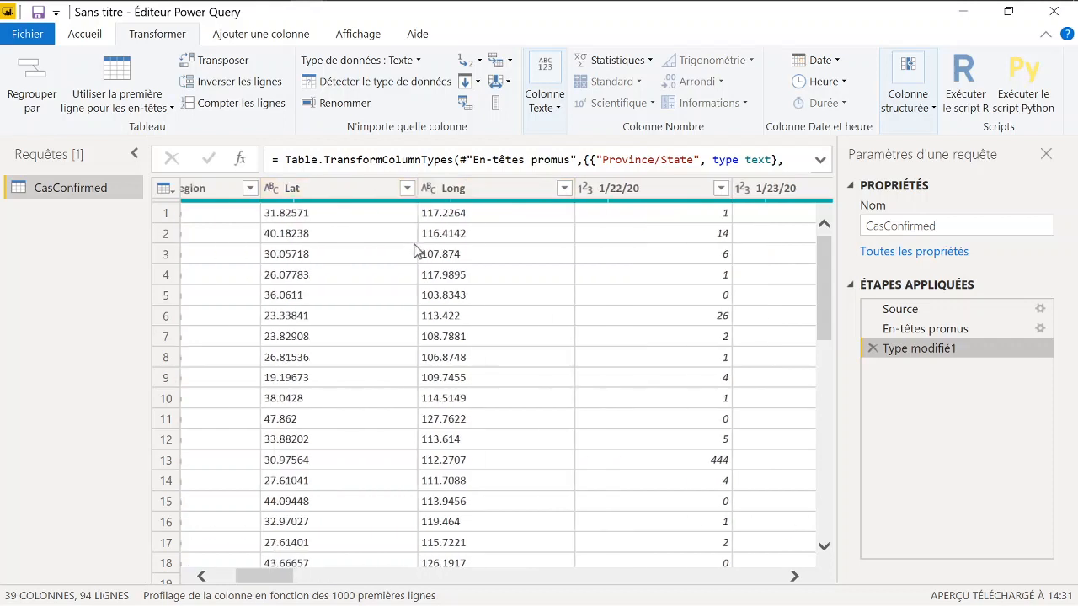
pyautogui.click(301, 222)
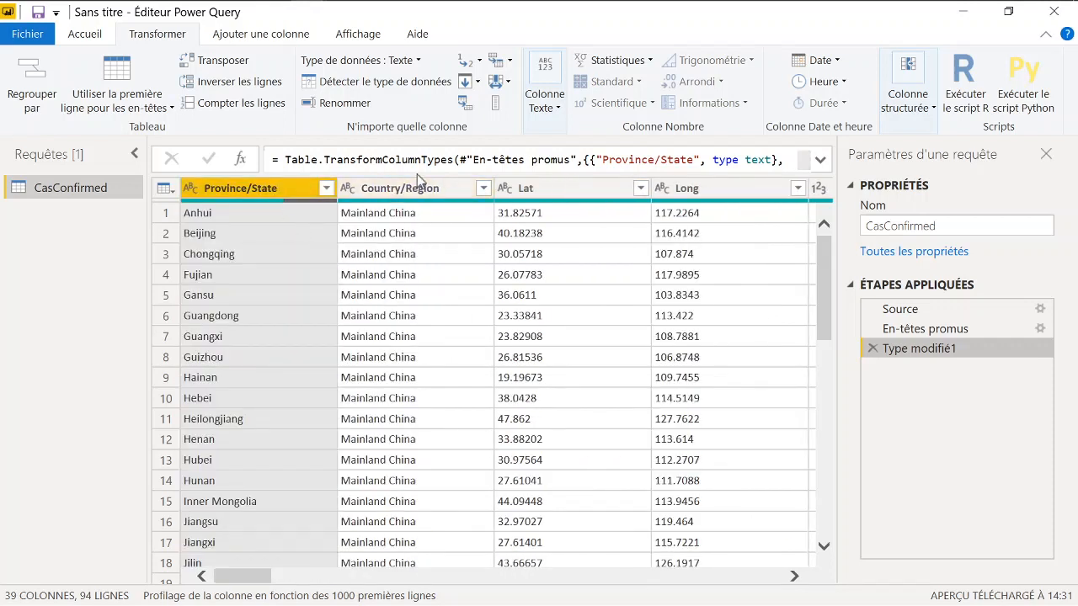
pyautogui.hscroll(6, 488, 247)
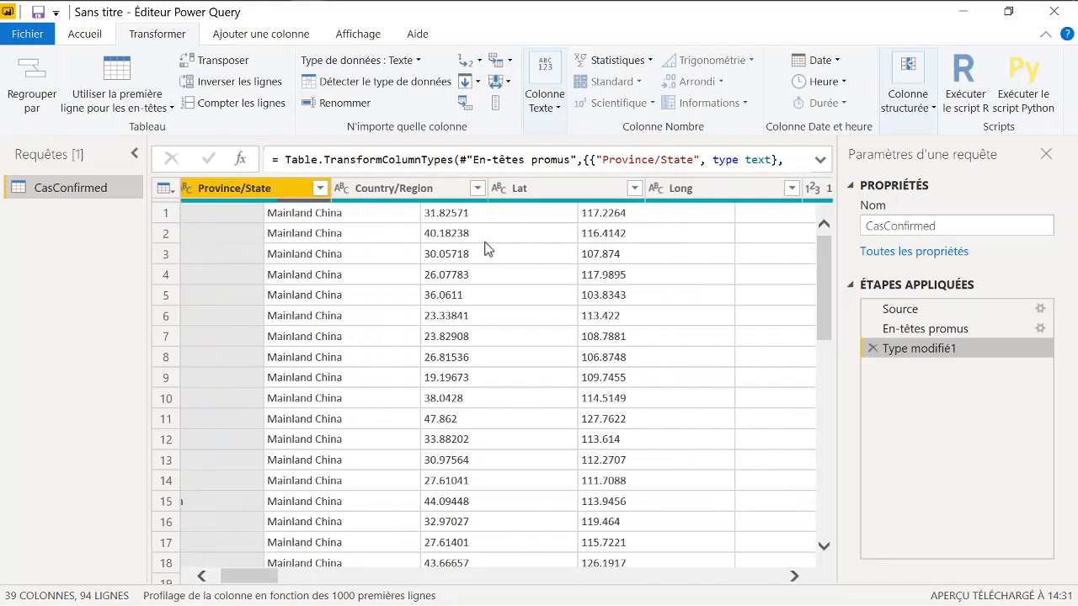
pyautogui.click(459, 194)
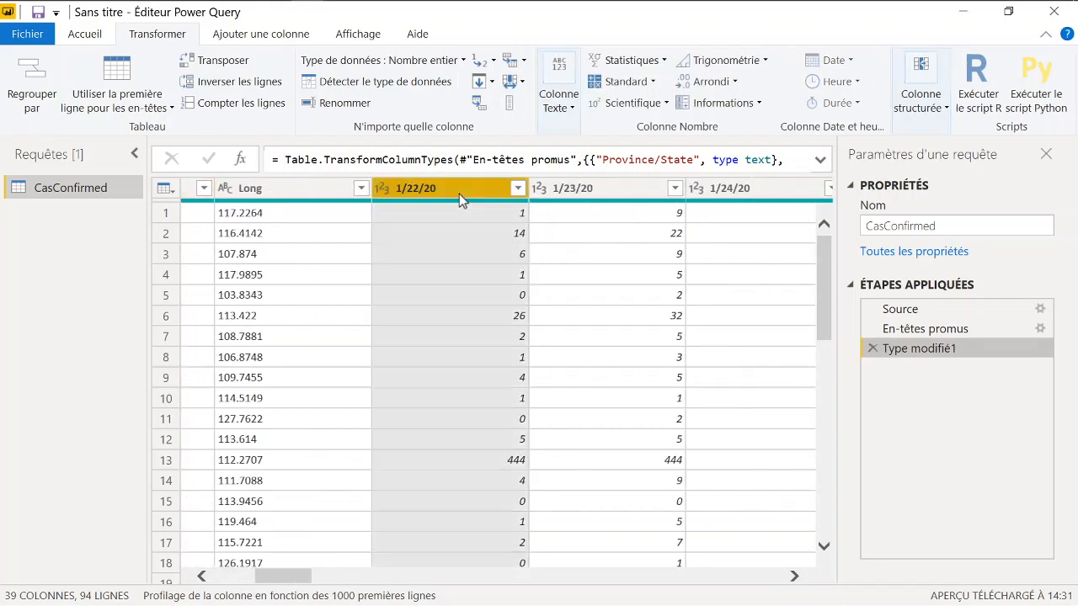
pyautogui.press('Right')
pyautogui.press('Right')
pyautogui.press('Right')
pyautogui.press('Right')
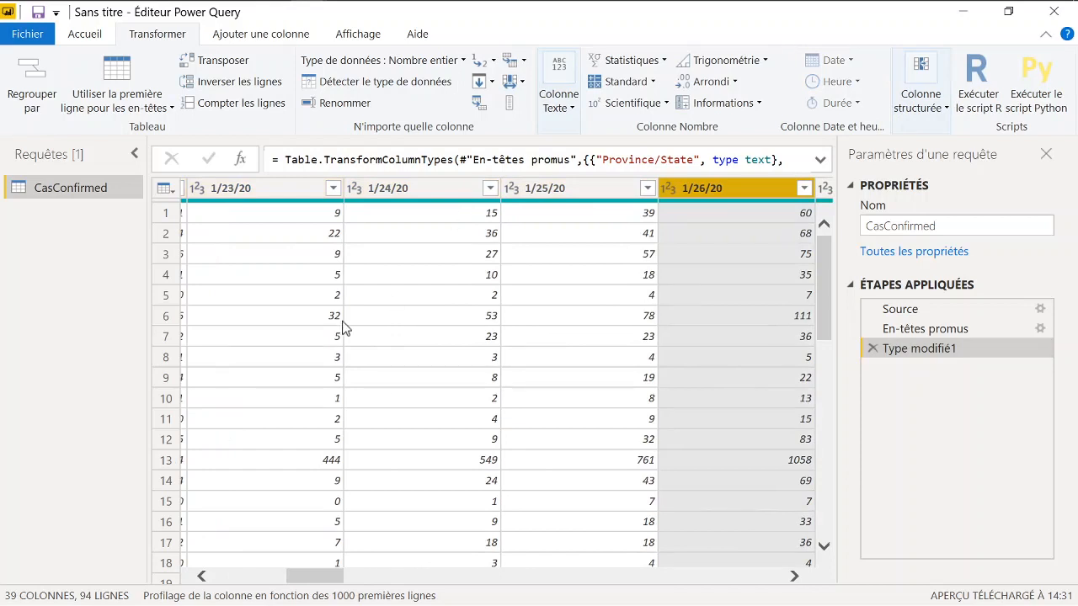
pyautogui.moveTo(303, 581); pyautogui.dragTo(216, 580)
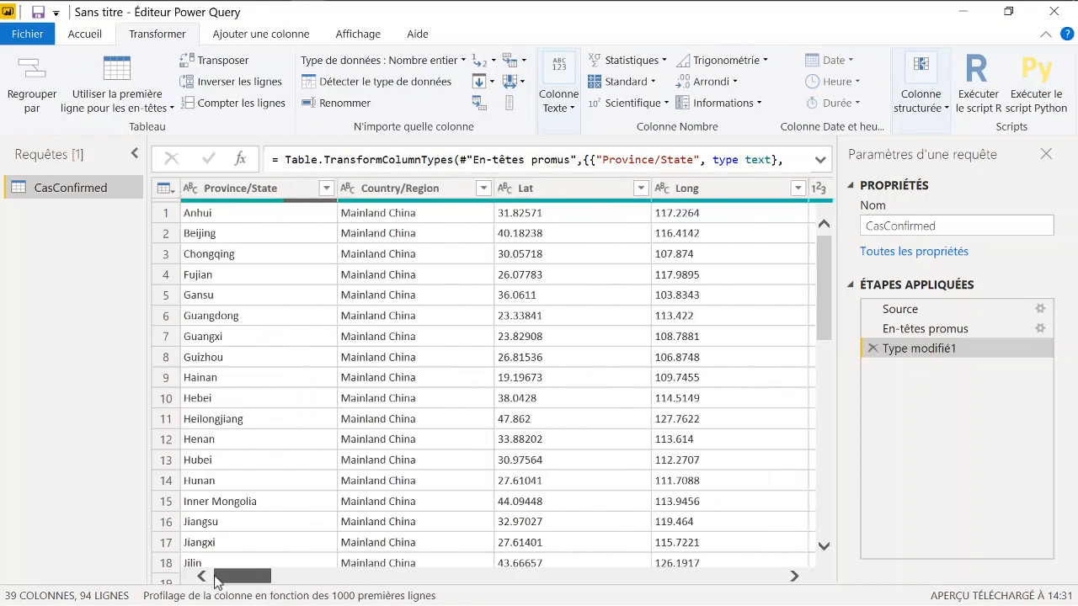
pyautogui.click(282, 188)
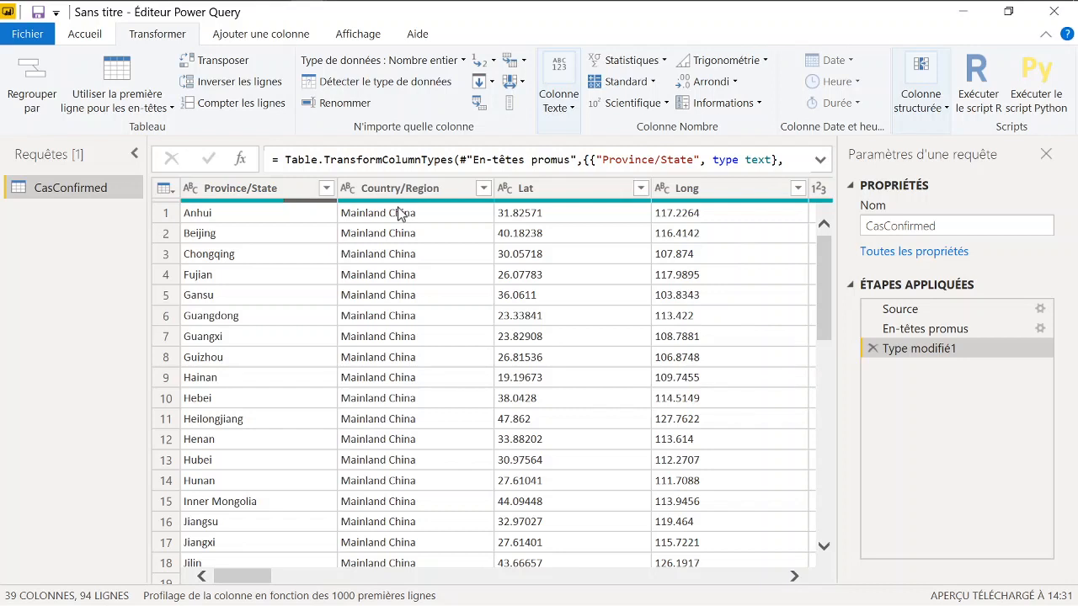
# Unpivot all columns of CasConfirmed other than Province/State, Country/Region, Lat and Long
pyautogui.click(288, 188)
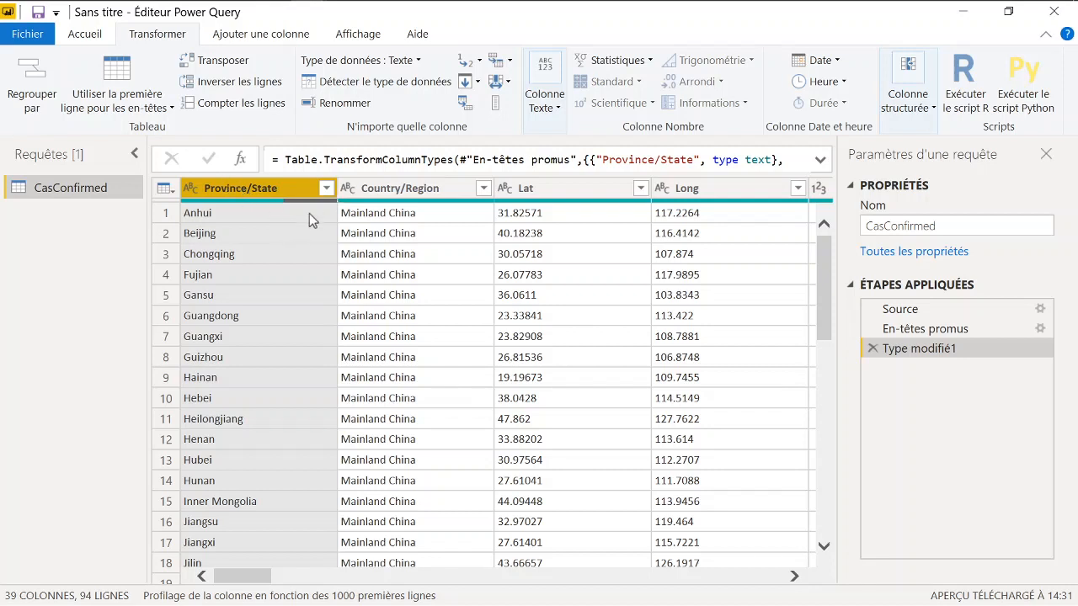
pyautogui.keyDown('ctrl'); pyautogui.click(388, 194); pyautogui.keyUp('ctrl')
pyautogui.keyDown('ctrl'); pyautogui.click(546, 194); pyautogui.keyUp('ctrl')
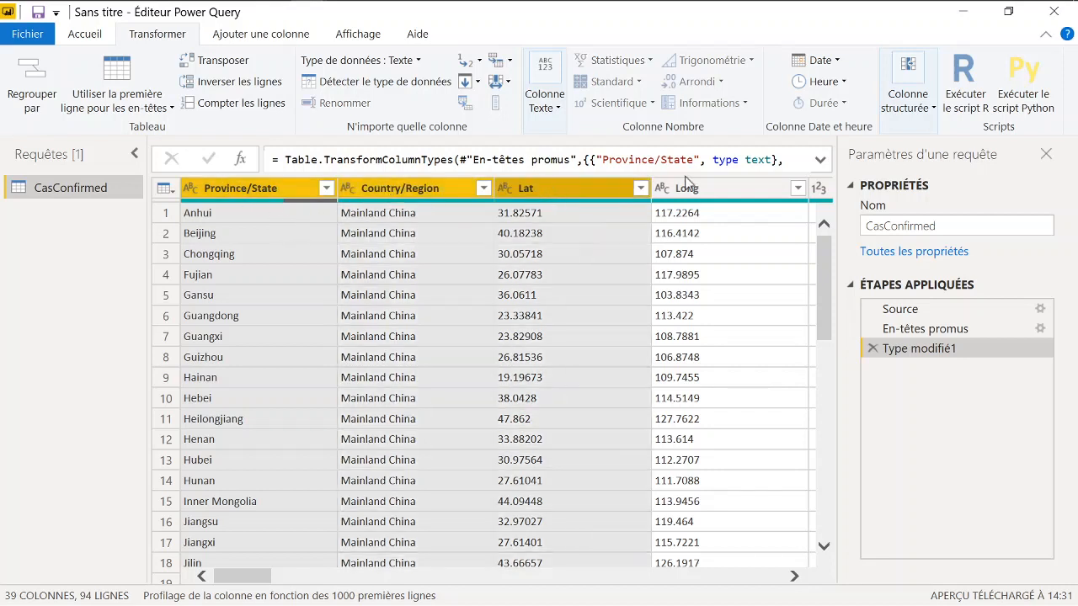
pyautogui.keyDown('ctrl'); pyautogui.click(703, 189); pyautogui.keyUp('ctrl')
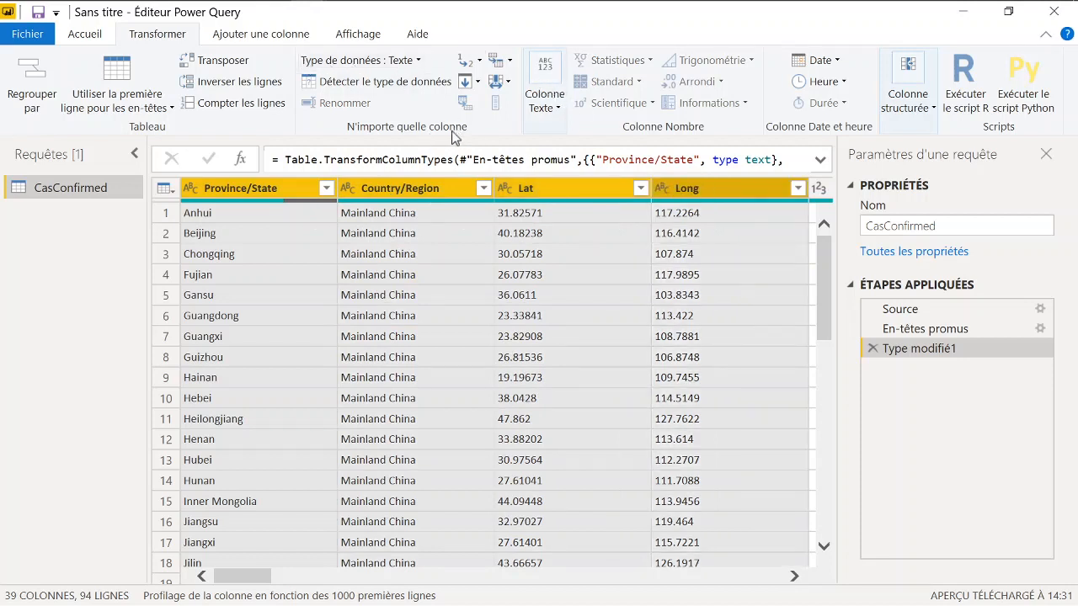
pyautogui.click(511, 61)
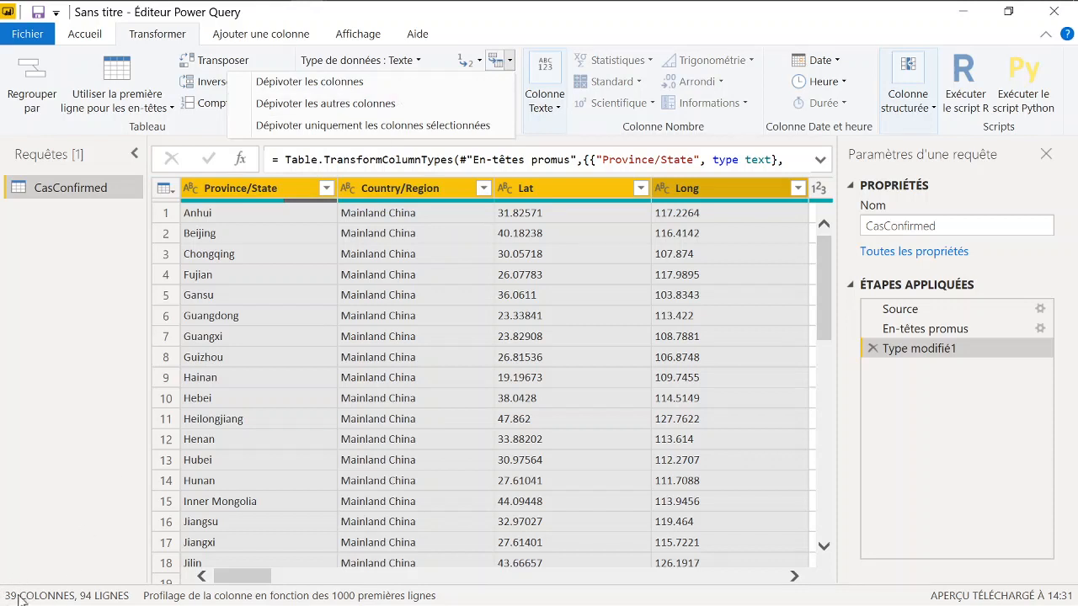
pyautogui.click(405, 107)
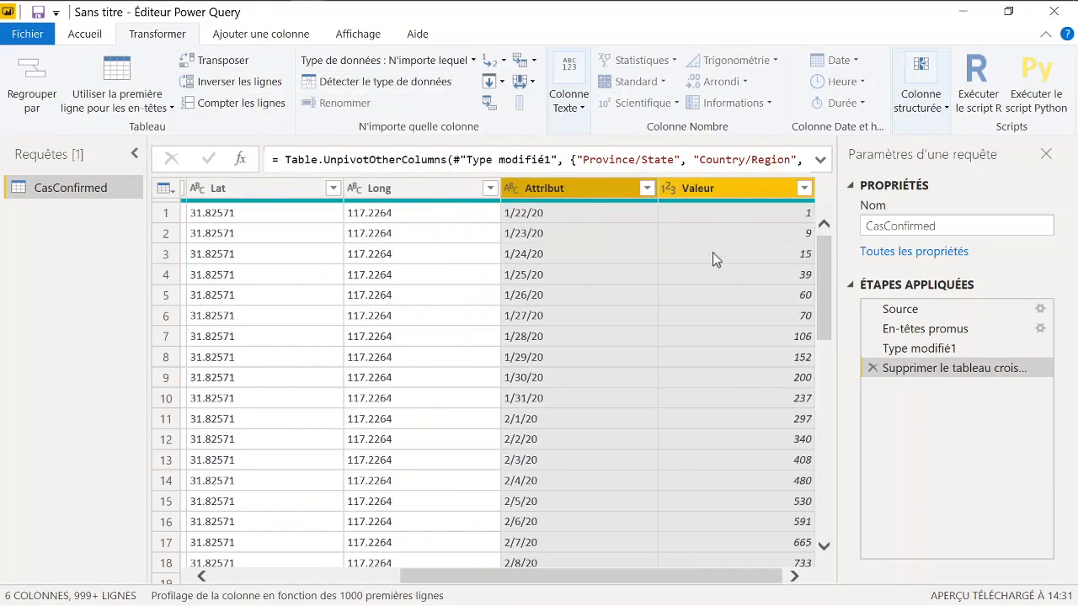
# Try renaming the Attribut column as Date, and remove the applied step that this rename adds
pyautogui.doubleClick(570, 189)
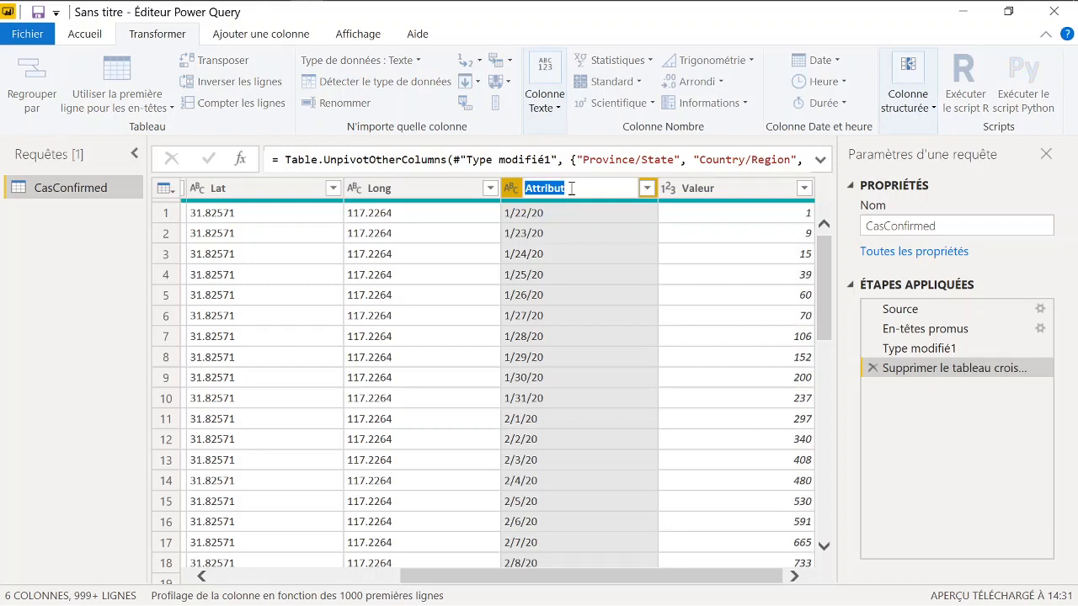
pyautogui.write('Date')
pyautogui.press('Return')
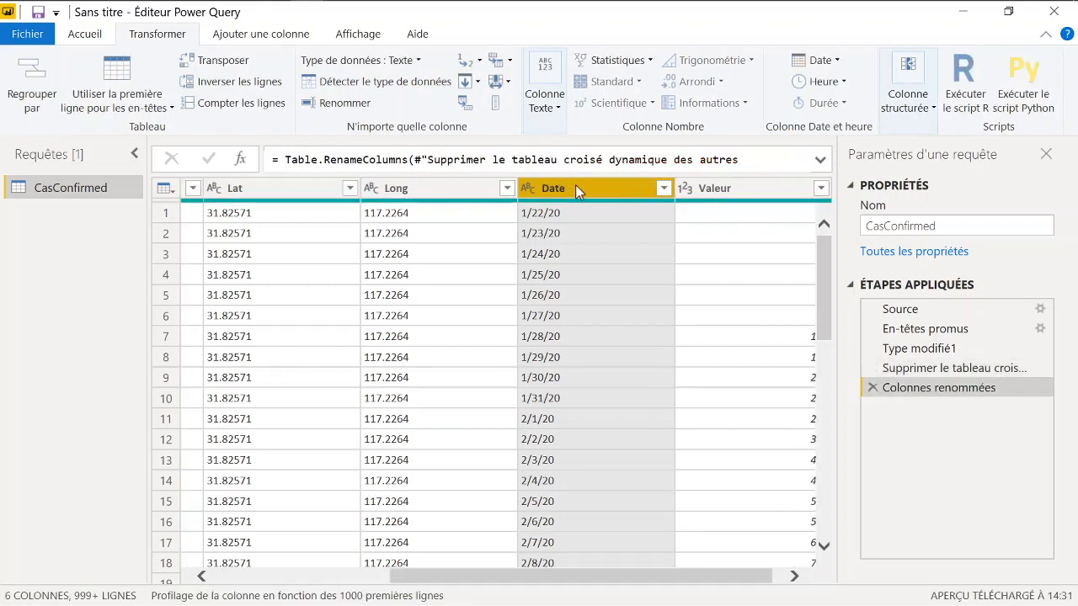
pyautogui.click(874, 389)
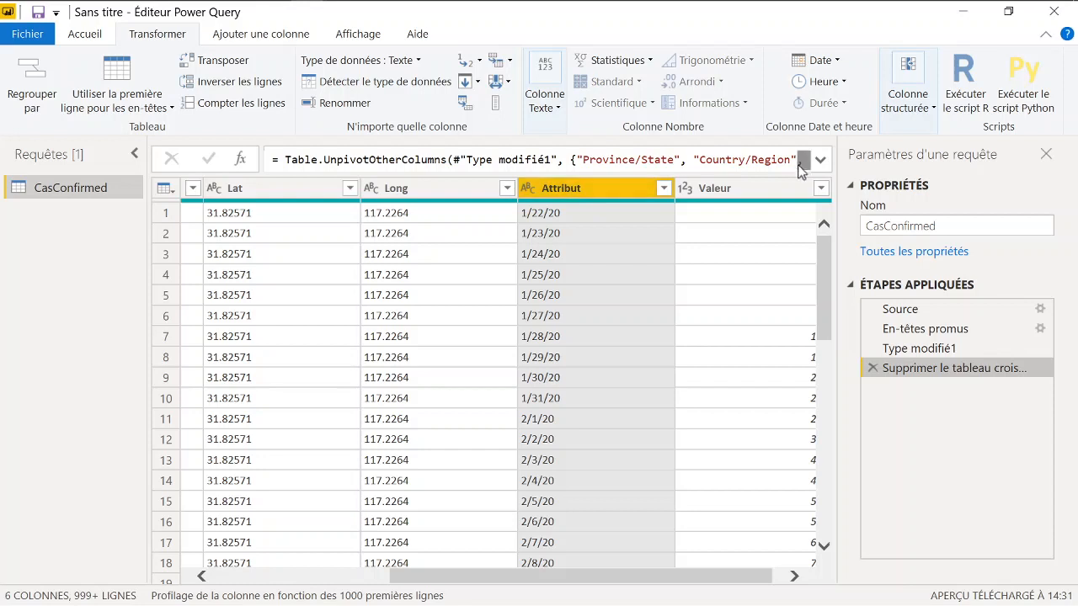
# Edit the Table.UnpivotOtherColumns formula so the unpivoted attribute and value columns are named Date and Confirme
pyautogui.click(819, 160)
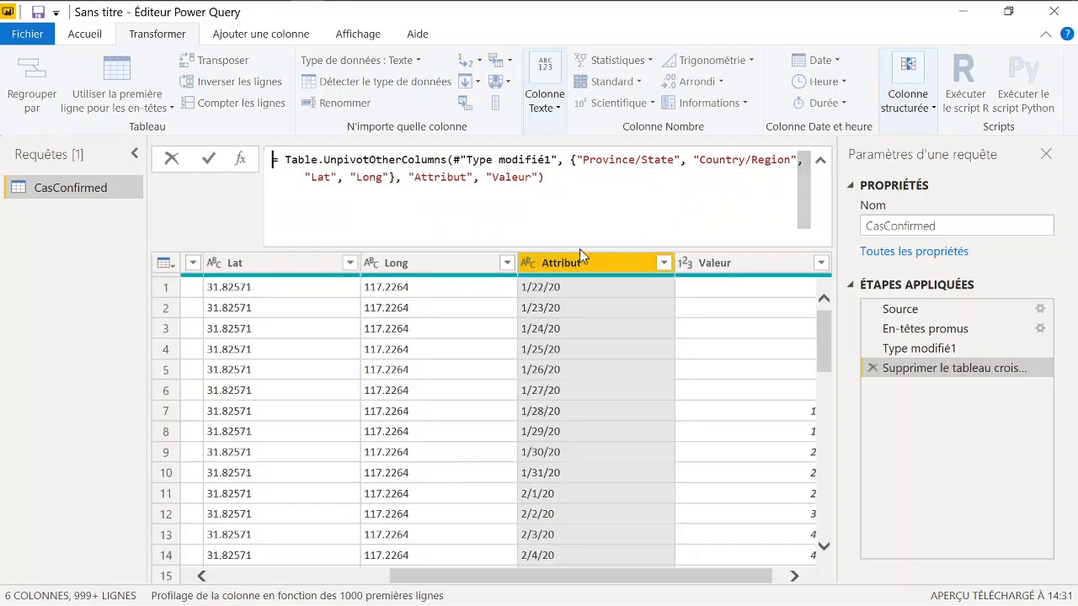
pyautogui.doubleClick(441, 177)
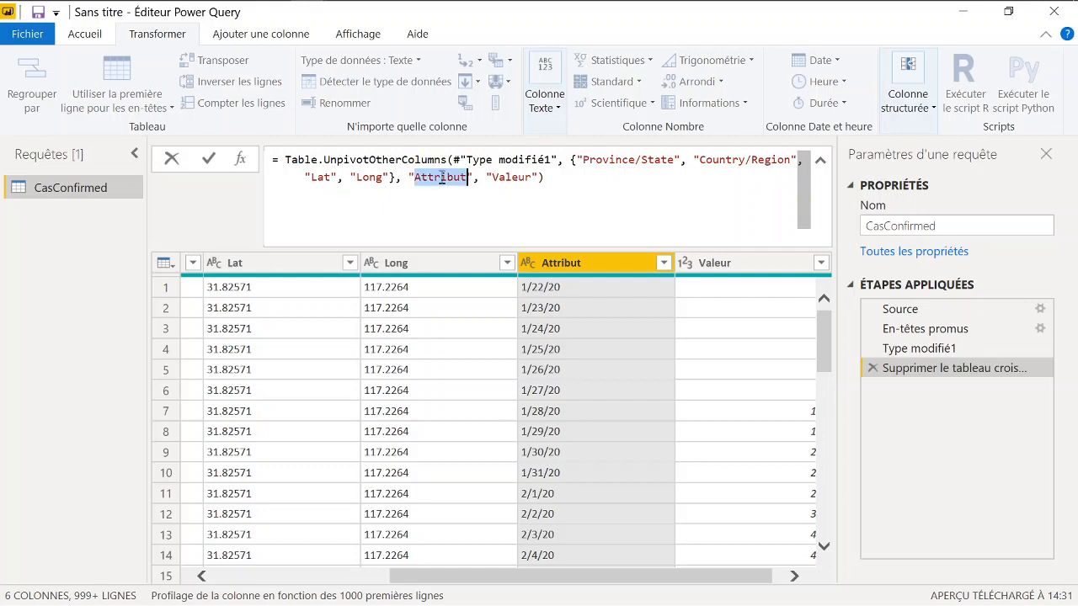
pyautogui.write('Date')
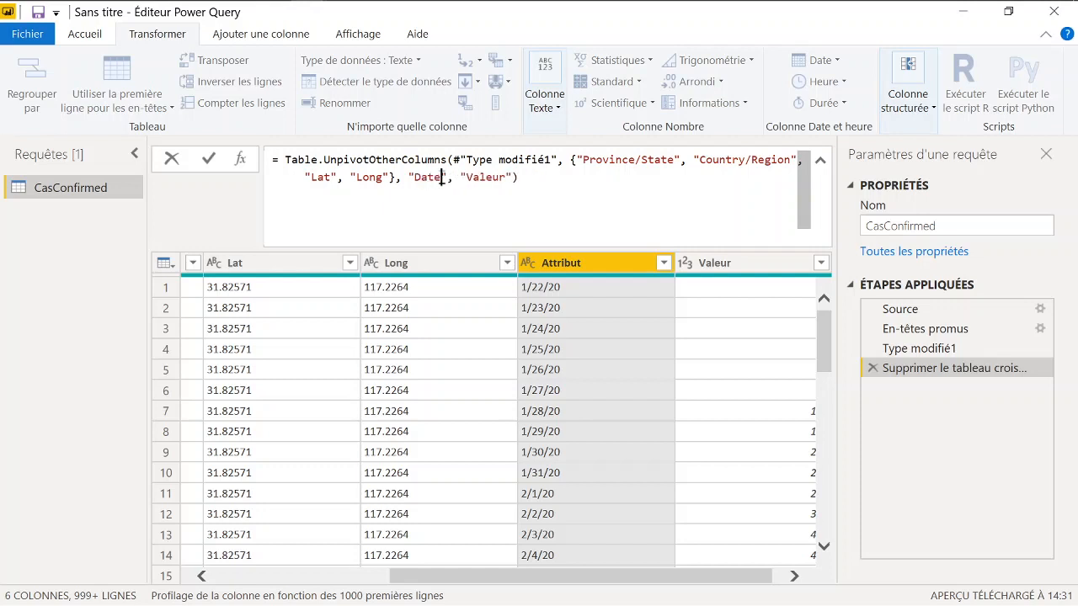
pyautogui.doubleClick(487, 177)
pyautogui.write('Confirme')
pyautogui.press('Return')
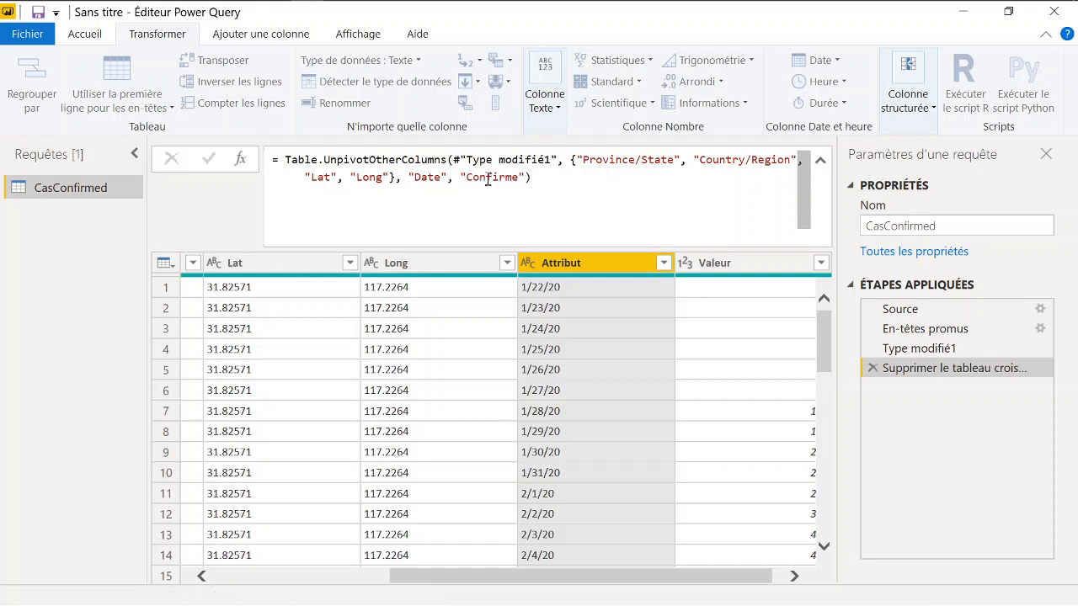
pyautogui.click(619, 173)
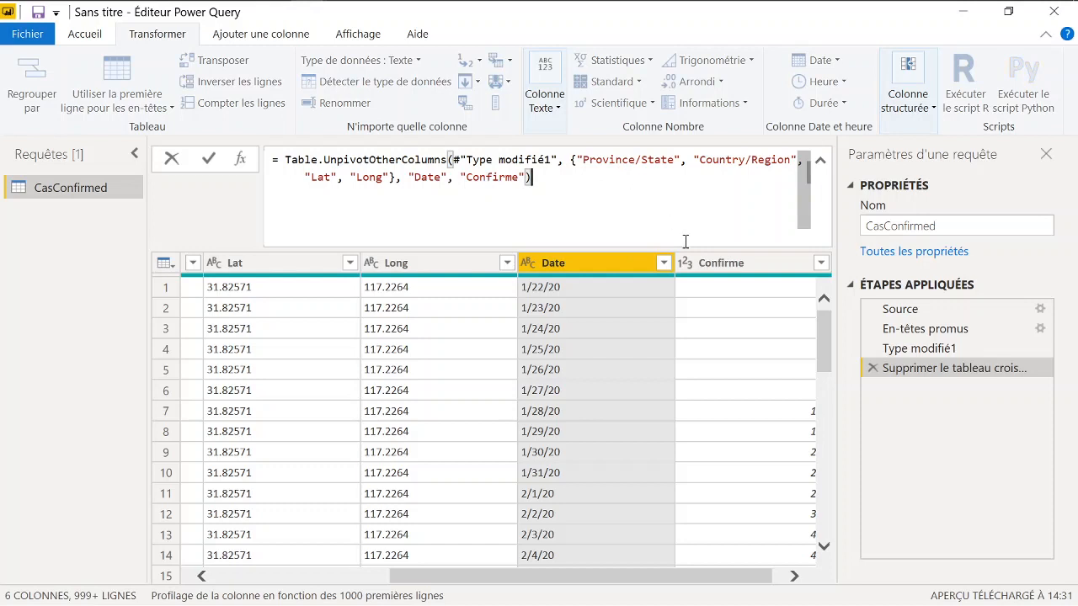
pyautogui.click(820, 160)
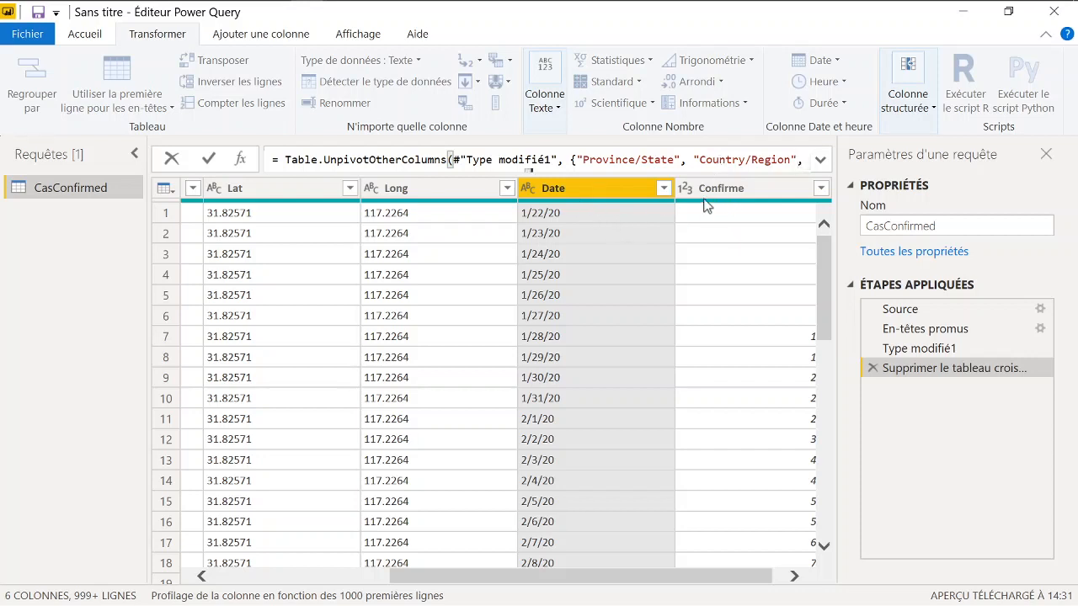
# Try changing the Date column's data type from text to Date and inspect the converted values
pyautogui.click(555, 194)
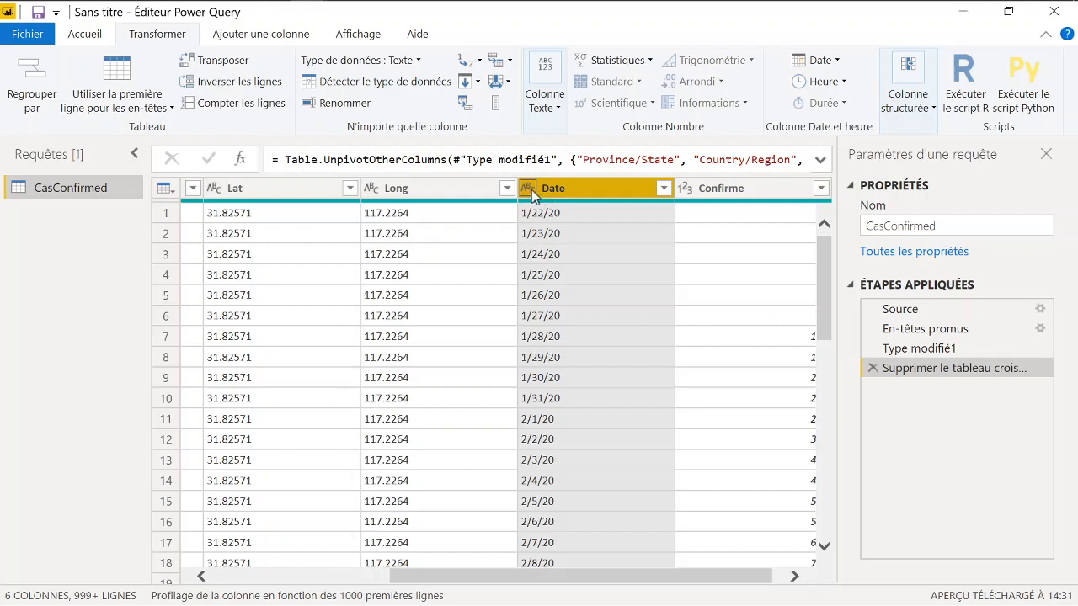
pyautogui.click(531, 190)
pyautogui.click(573, 313)
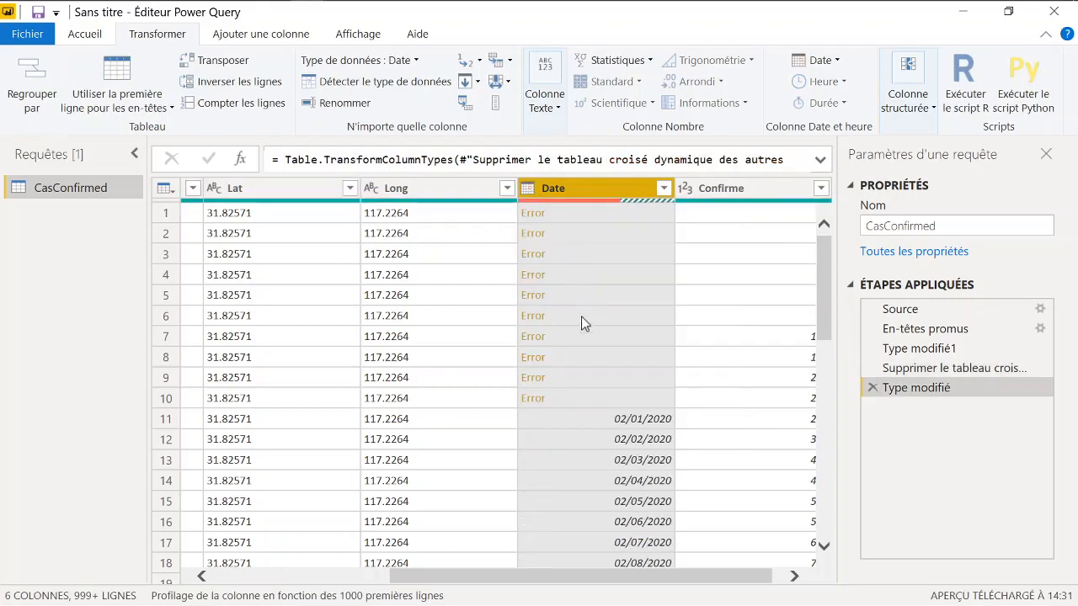
pyautogui.scroll(-3, 576, 358)
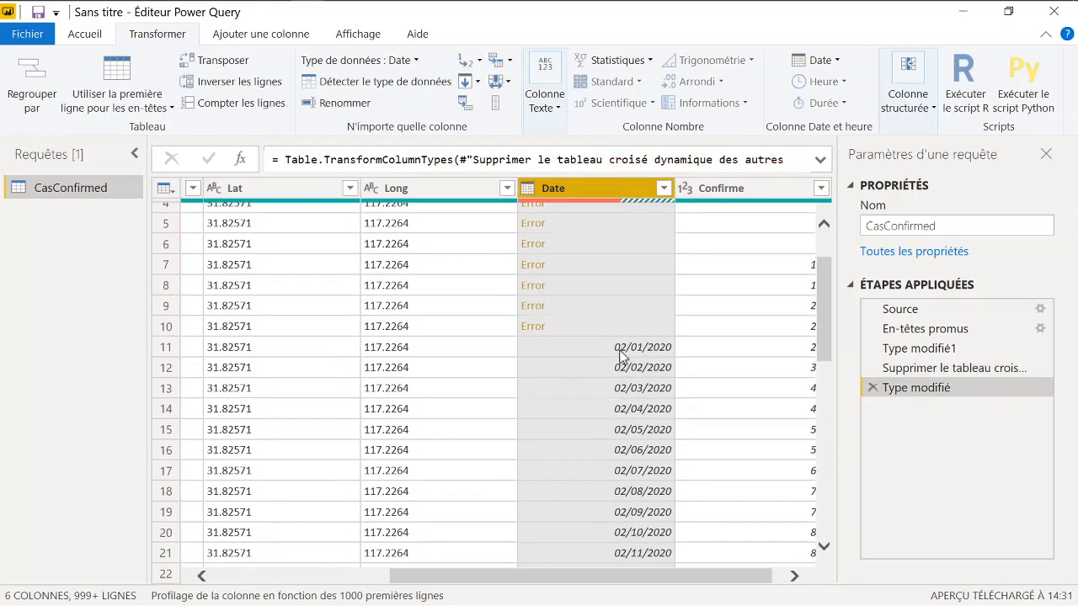
pyautogui.click(620, 352)
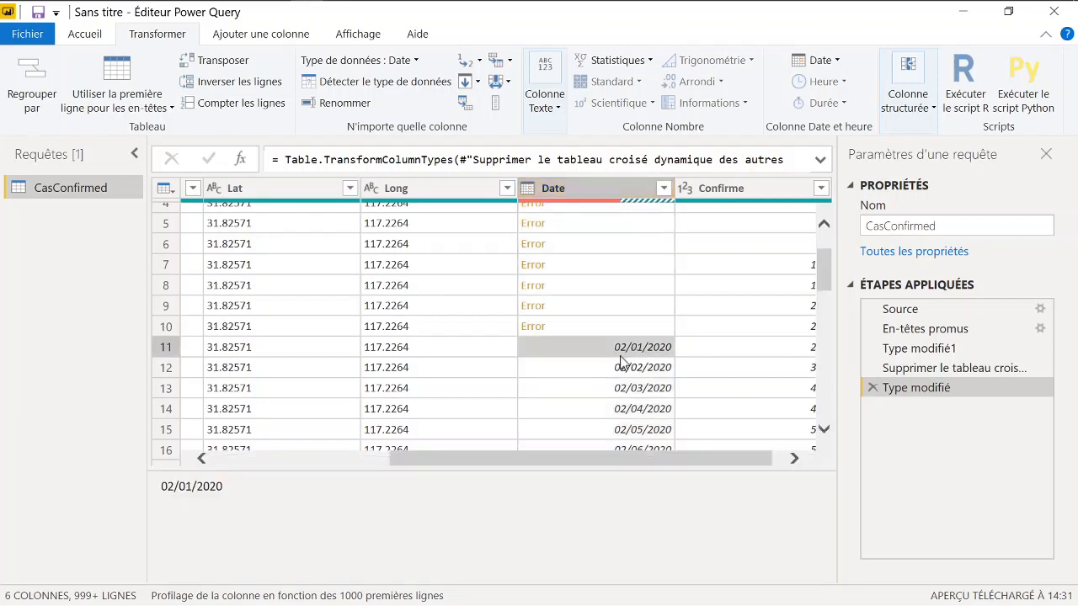
# Review the Date column at the unpivot step and delete the "Type modifié" applied step that follows it
pyautogui.click(918, 368)
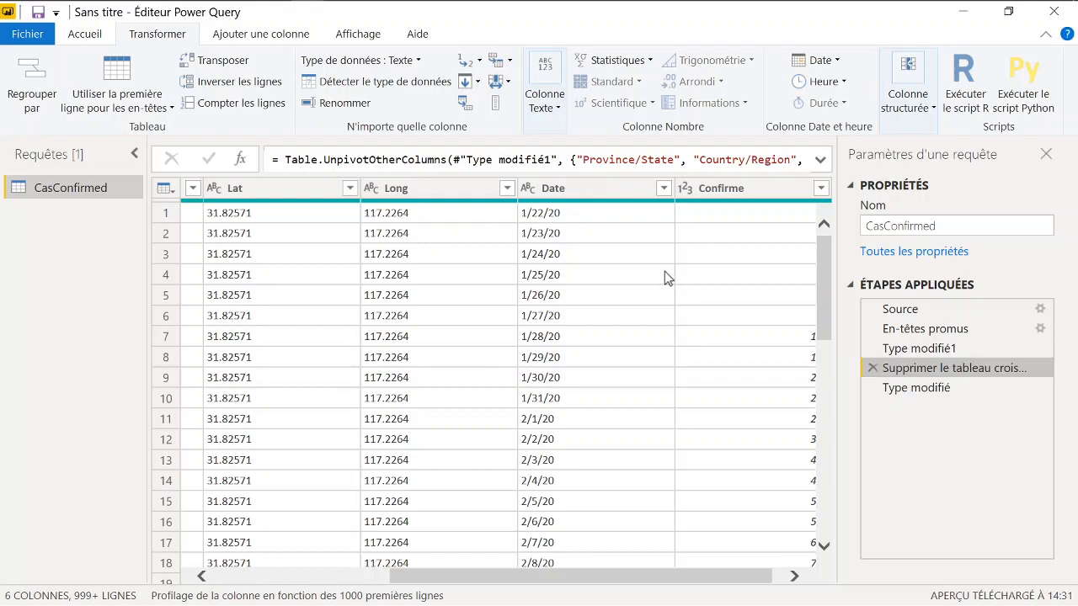
pyautogui.moveTo(881, 386)
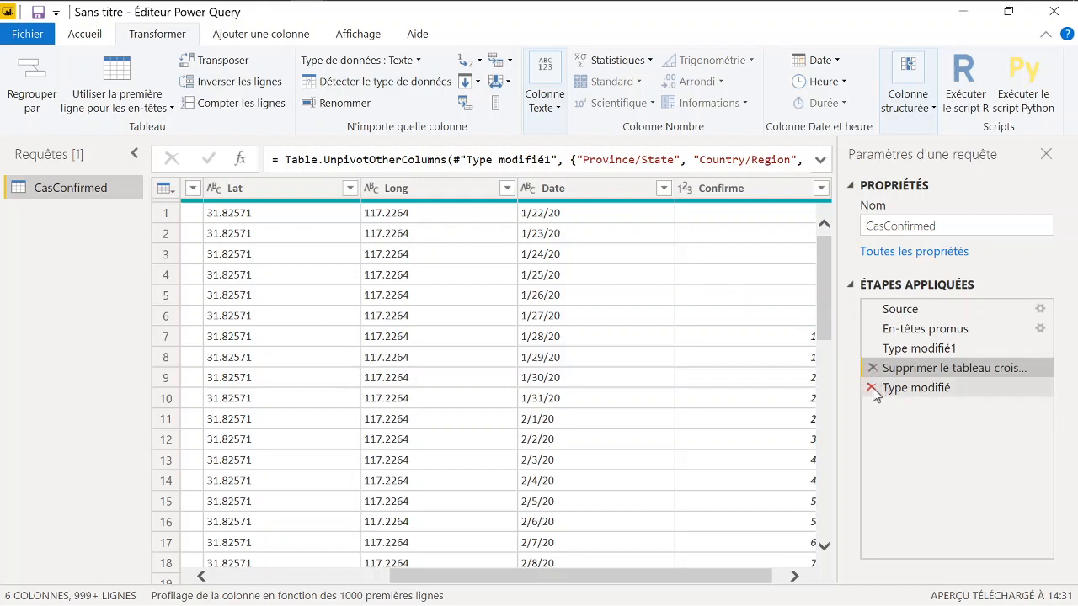
pyautogui.click(529, 191)
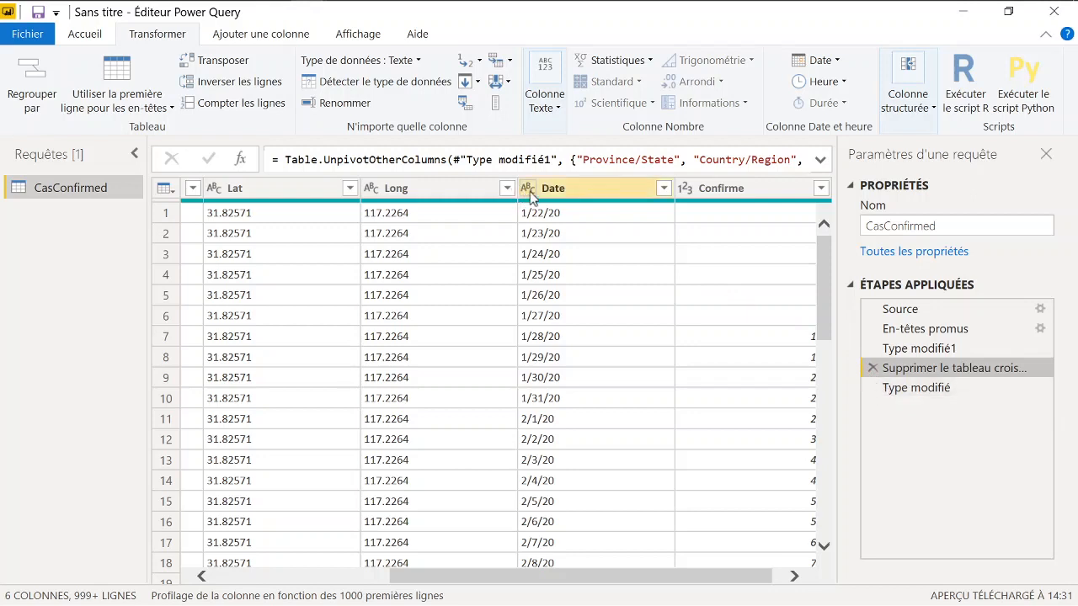
pyautogui.moveTo(872, 394)
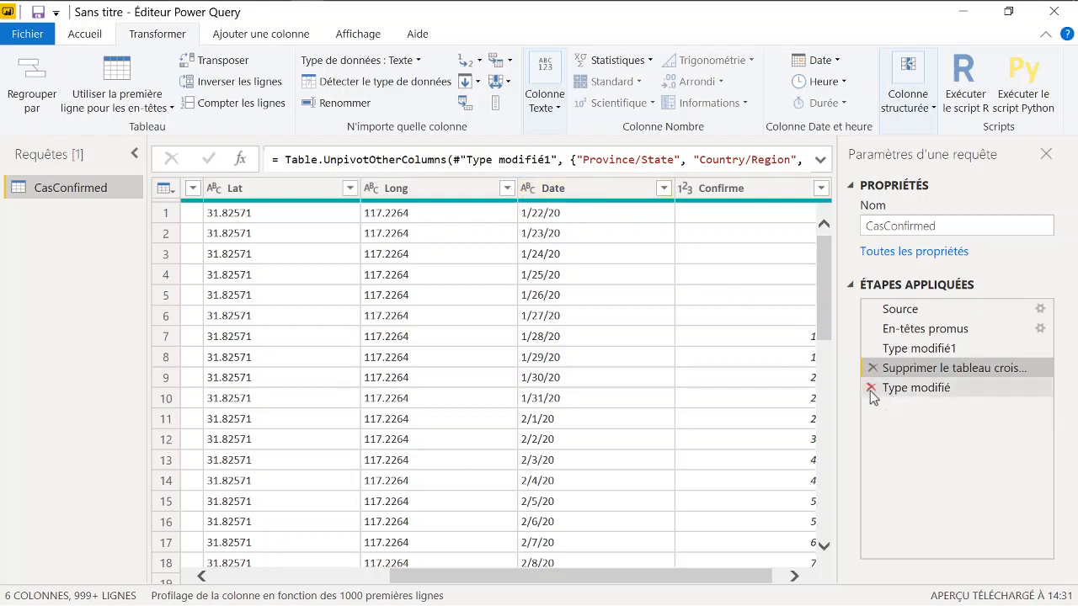
pyautogui.click(870, 389)
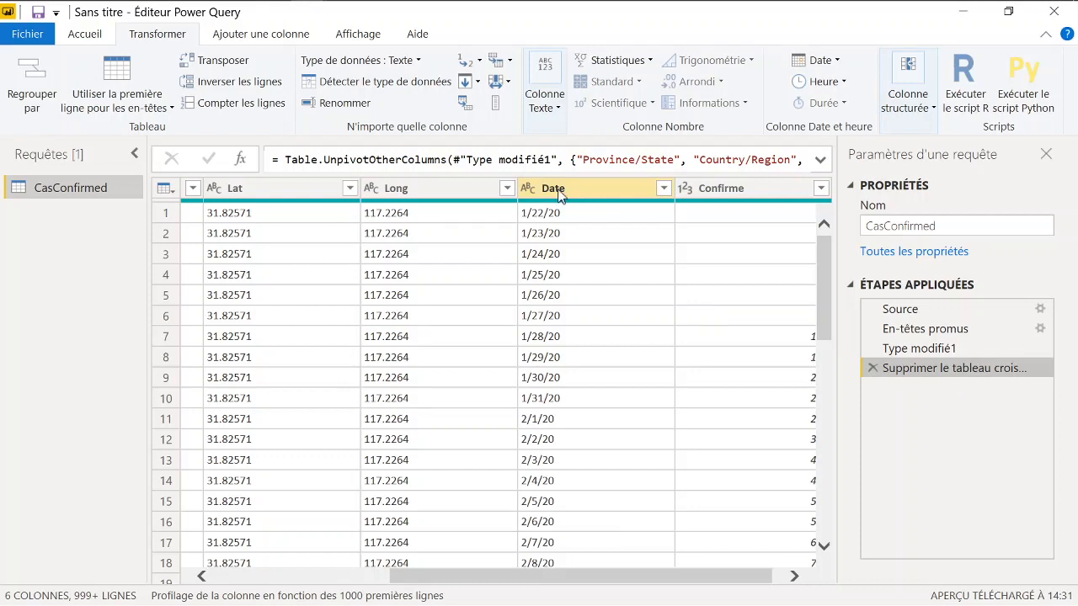
# Parse the text values of the Date column as dates
pyautogui.click(576, 189)
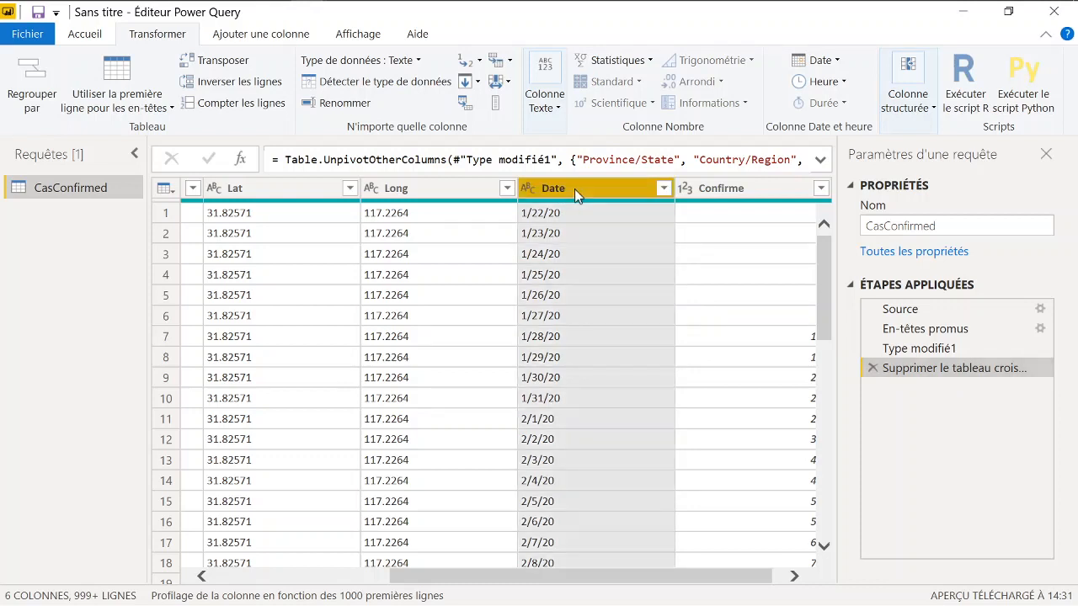
pyautogui.click(836, 62)
pyautogui.click(726, 126)
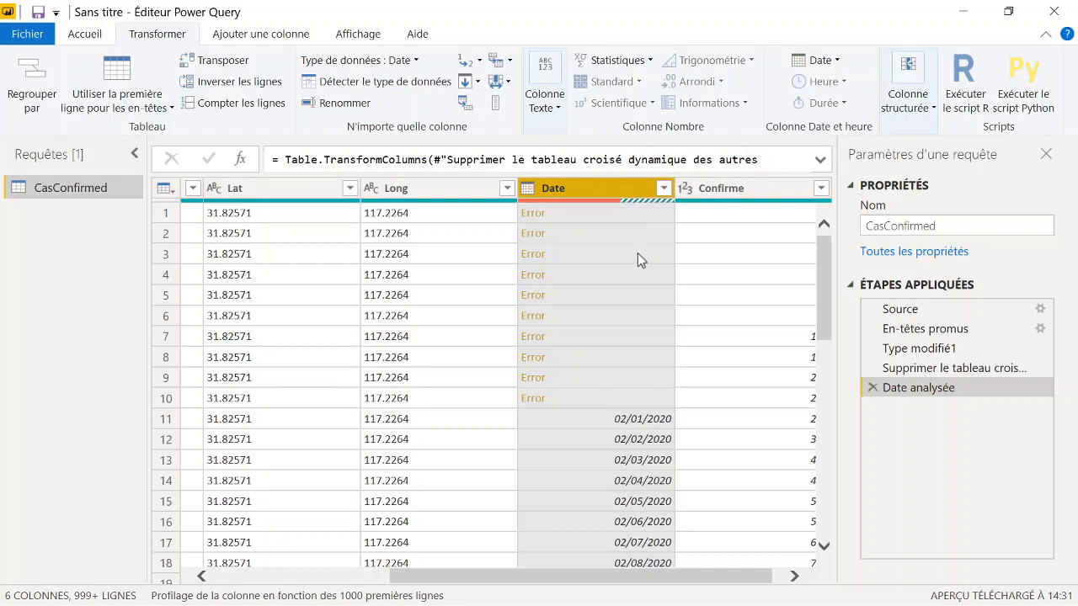
# Add the culture argument "us-EN" to DateTimeZone.From in the Date analysée formula and check the converted dates
pyautogui.click(818, 160)
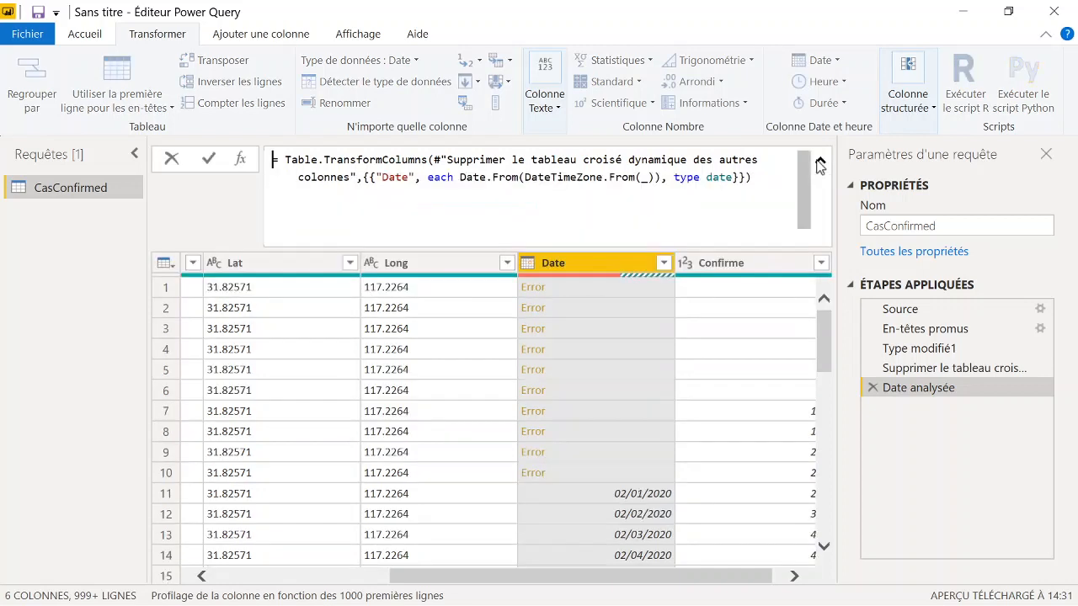
pyautogui.click(649, 177)
pyautogui.moveTo(466, 183)
pyautogui.moveTo(541, 169)
pyautogui.press('BackSpace')
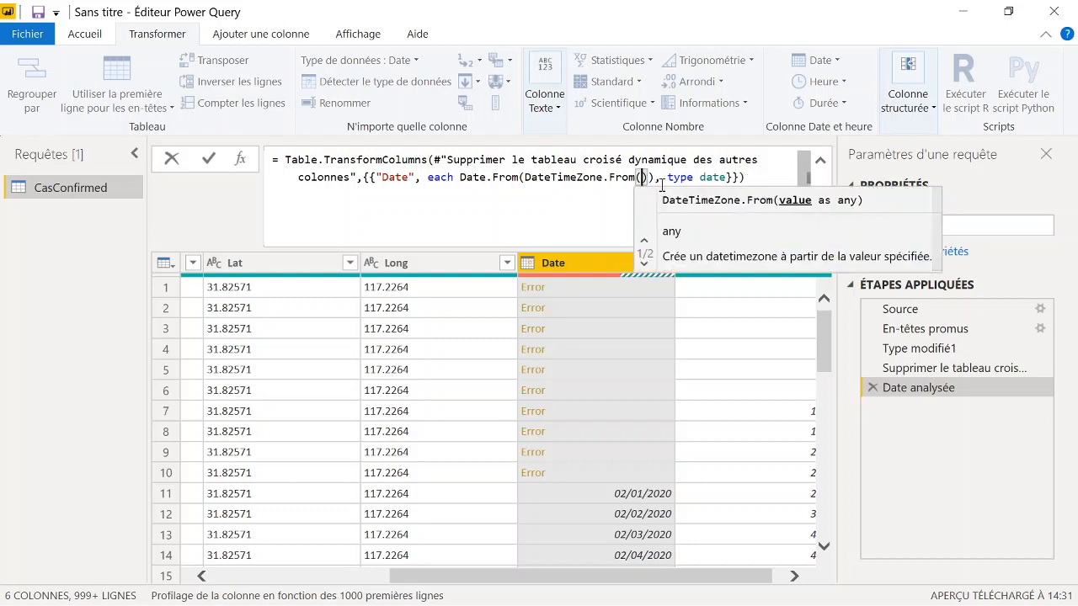
pyautogui.write(',')
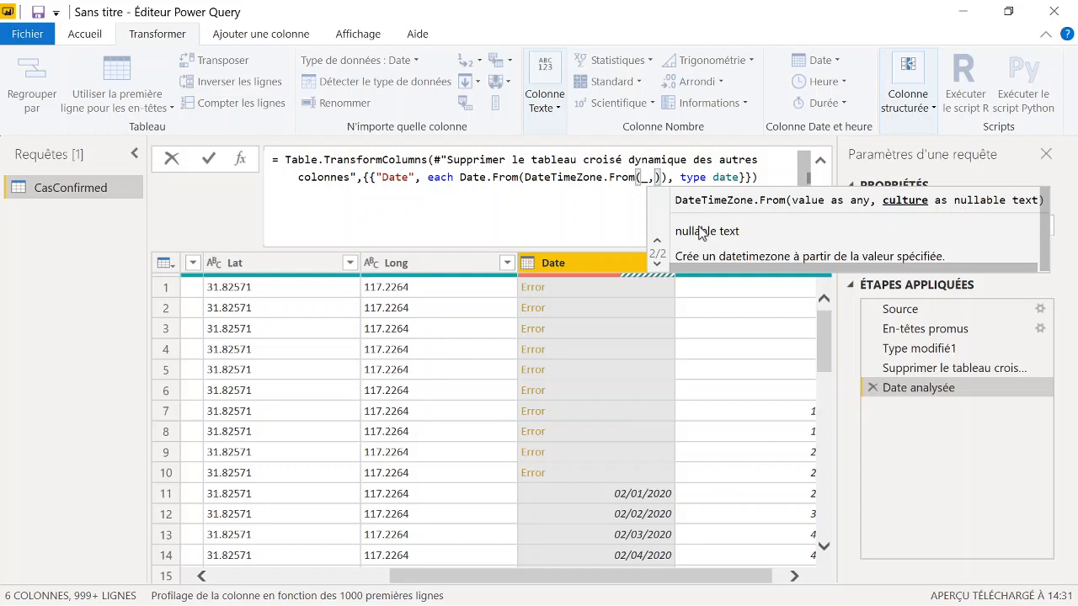
pyautogui.write('""')
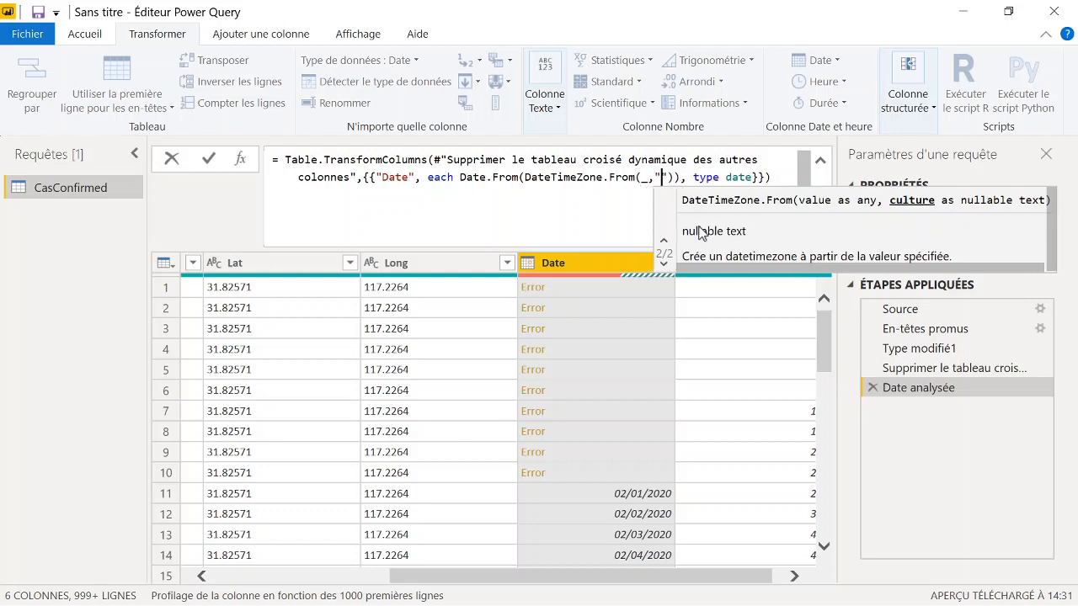
pyautogui.write('us')
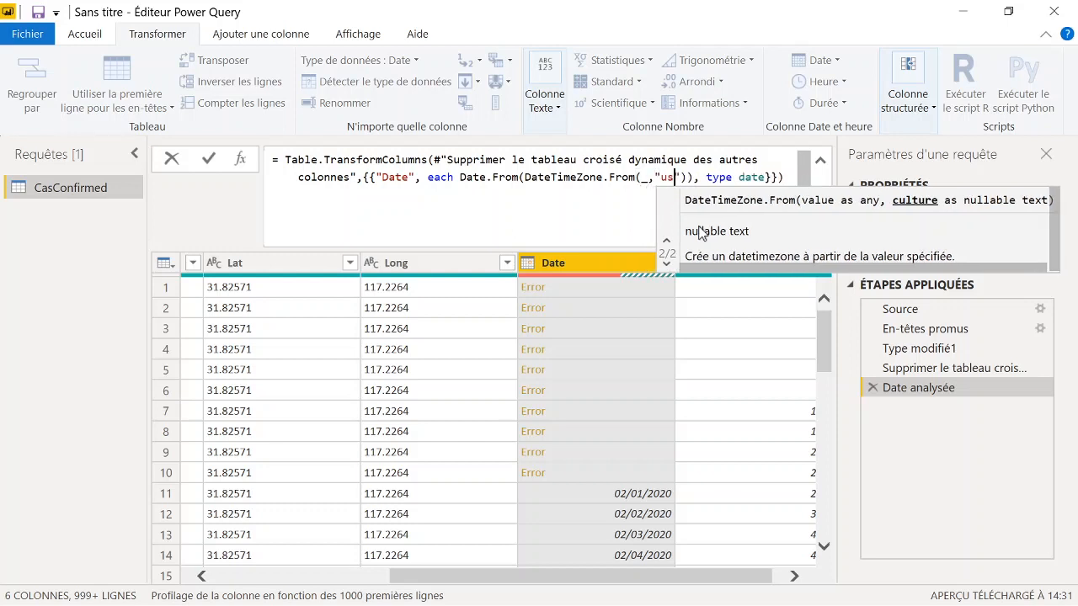
pyautogui.write('-EN')
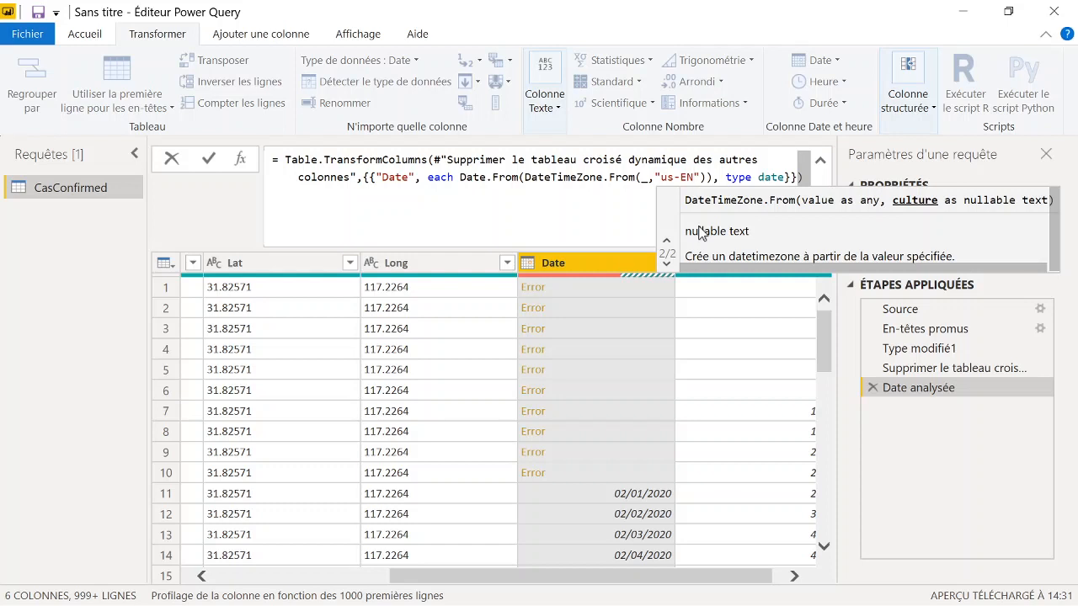
pyautogui.press('Return')
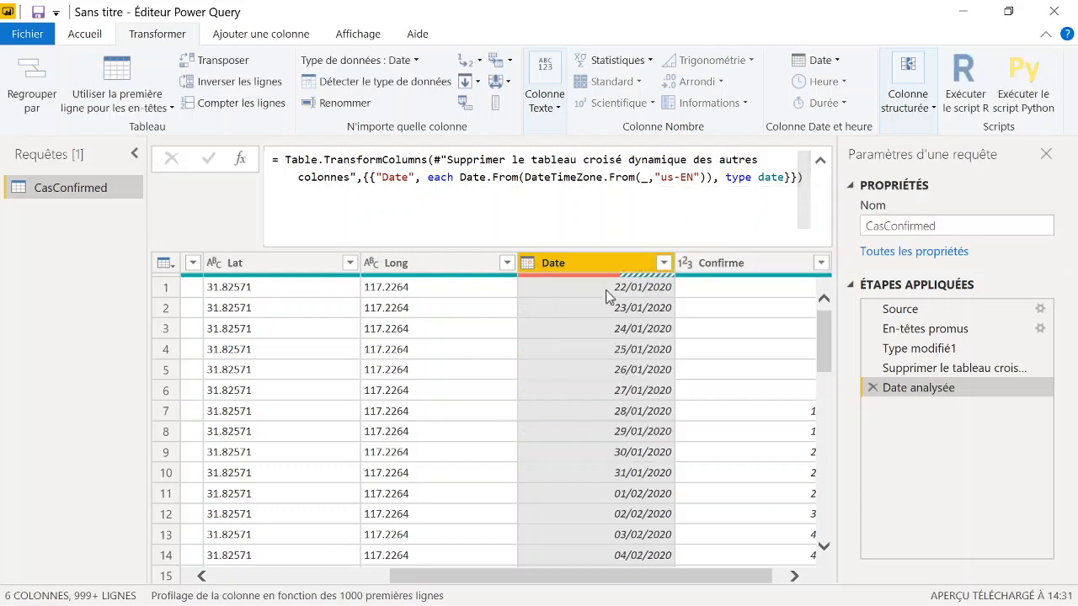
pyautogui.scroll(-4, 613, 356)
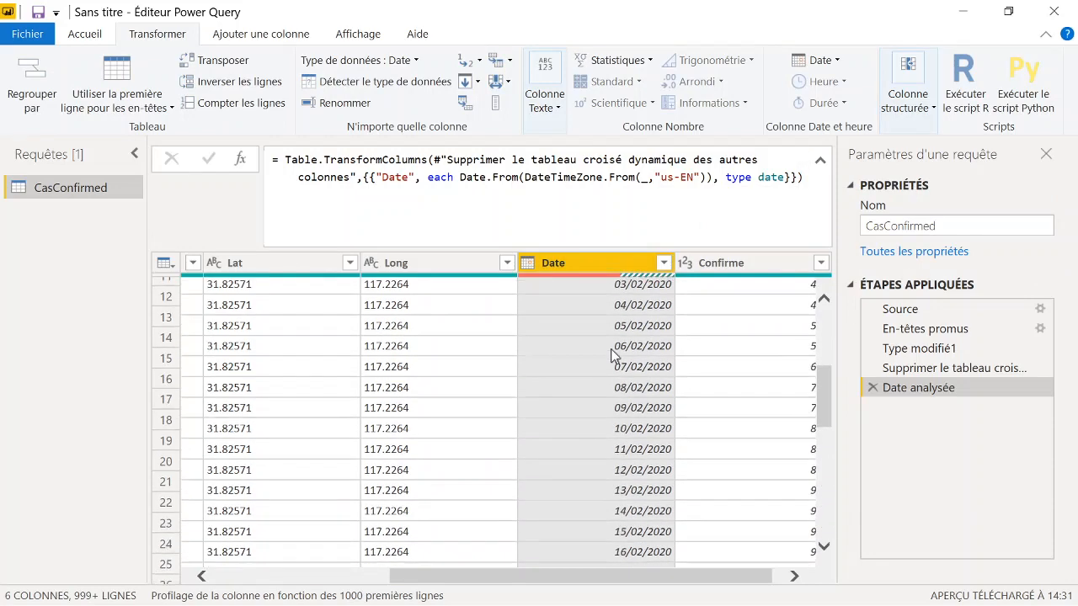
pyautogui.scroll(-2, 613, 356)
pyautogui.scroll(5, 606, 336)
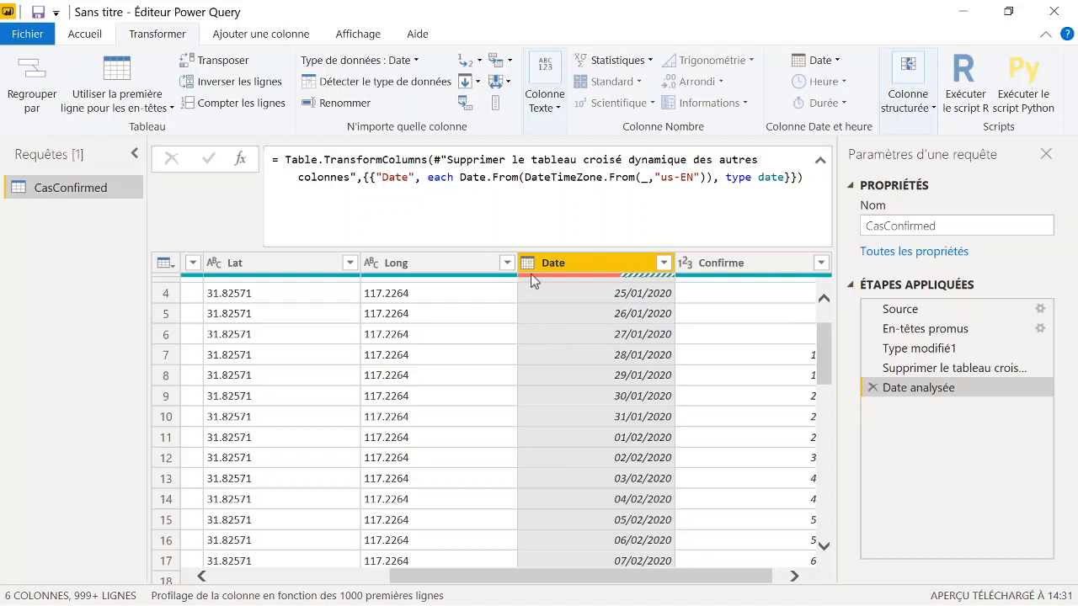
pyautogui.moveTo(531, 274)
# Duplicate the CasConfirmed query and rename the copy CasDeces
pyautogui.rightClick(93, 188)
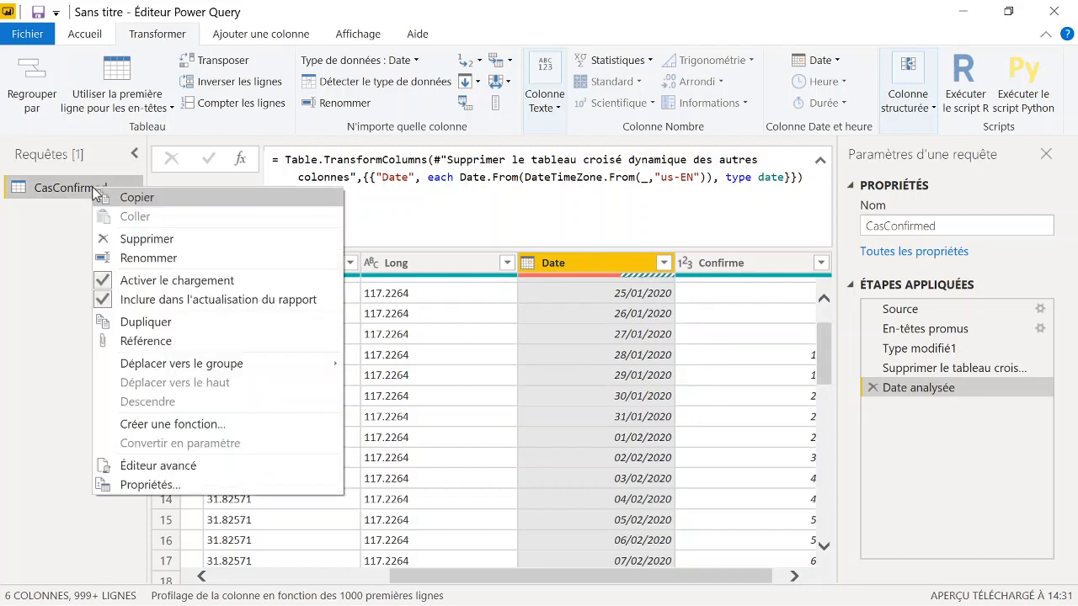
pyautogui.click(130, 323)
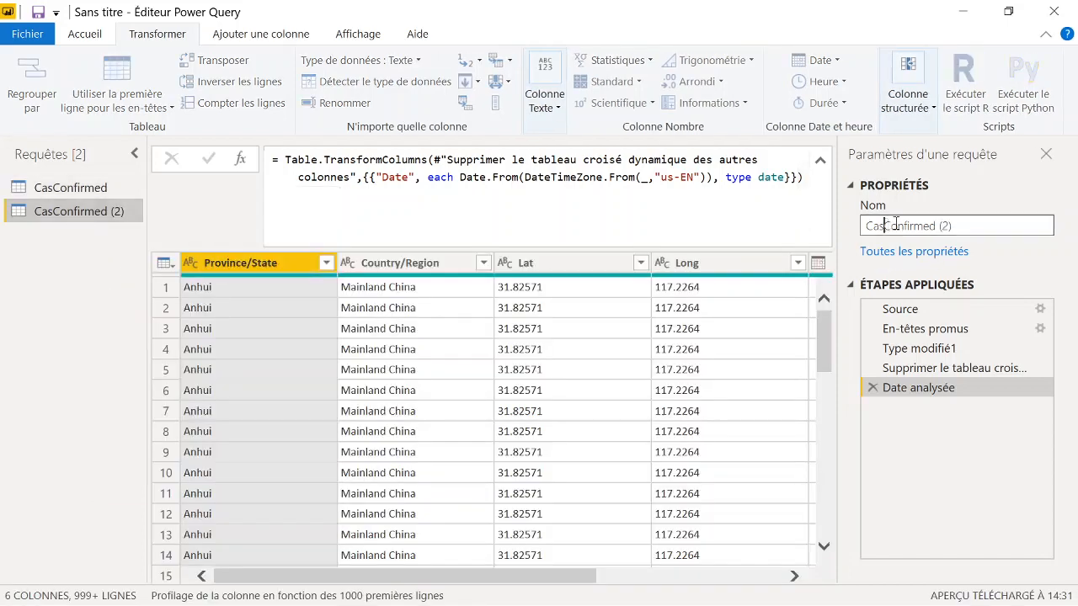
pyautogui.click(884, 223)
pyautogui.click(1038, 233)
pyautogui.press('BackSpace')
pyautogui.press('BackSpace')
pyautogui.press('BackSpace')
pyautogui.press('BackSpace')
pyautogui.press('BackSpace')
pyautogui.press('BackSpace')
pyautogui.press('BackSpace')
pyautogui.press('BackSpace')
pyautogui.press('BackSpace')
pyautogui.press('BackSpace')
pyautogui.press('BackSpace')
pyautogui.press('BackSpace')
pyautogui.press('BackSpace')
pyautogui.write('Deces')
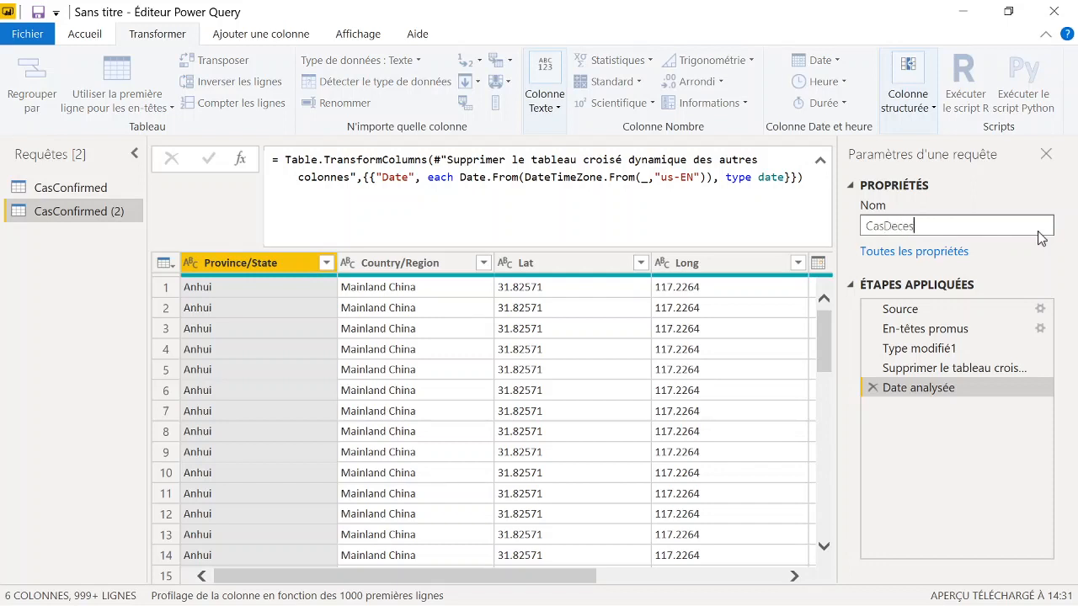
pyautogui.press('Return')
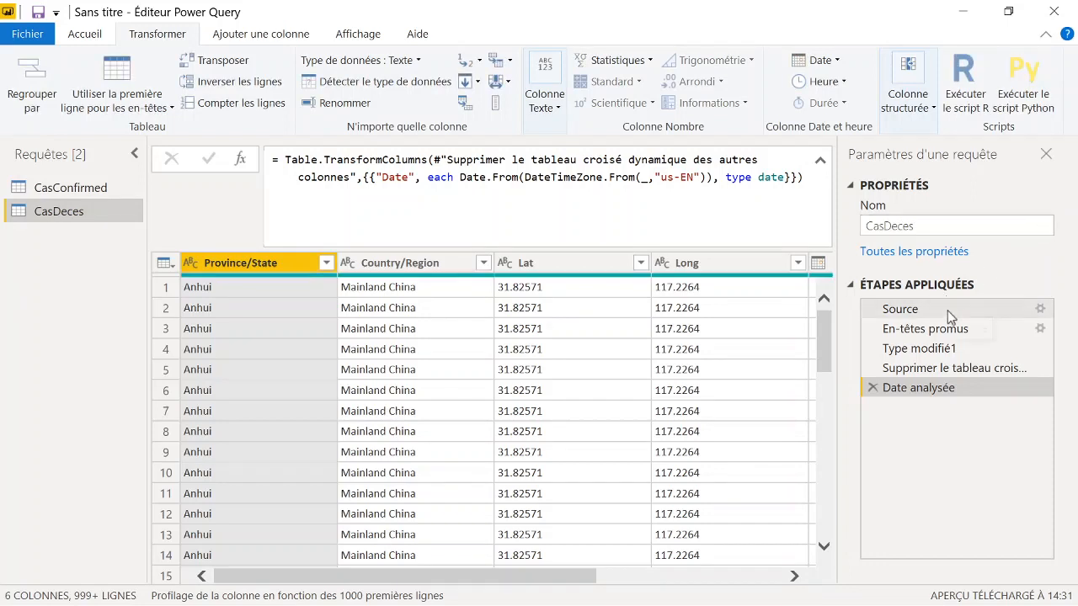
# Change the CasDeces source file to time_series_19-covid-Deaths.csv and check the rows at the Date analysée step
pyautogui.click(948, 309)
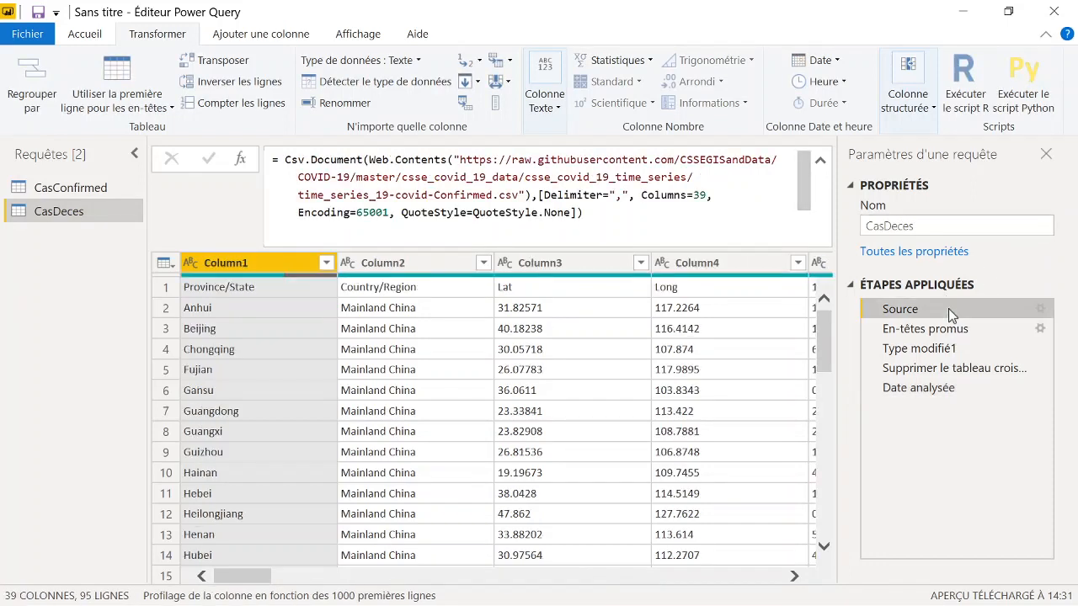
pyautogui.click(434, 194)
pyautogui.moveTo(436, 195); pyautogui.dragTo(495, 195)
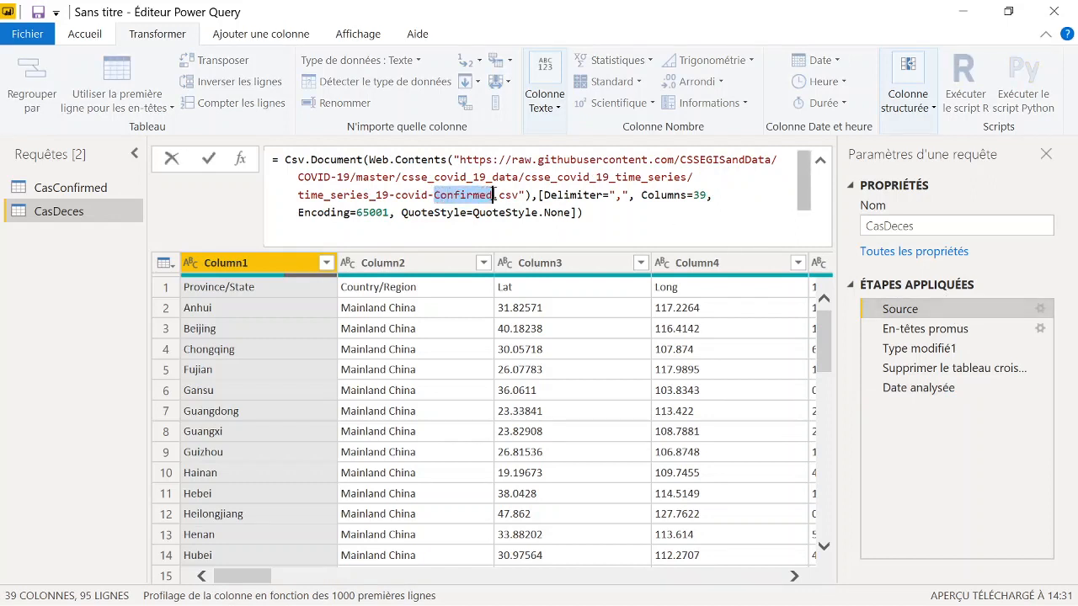
pyautogui.write('Deaths')
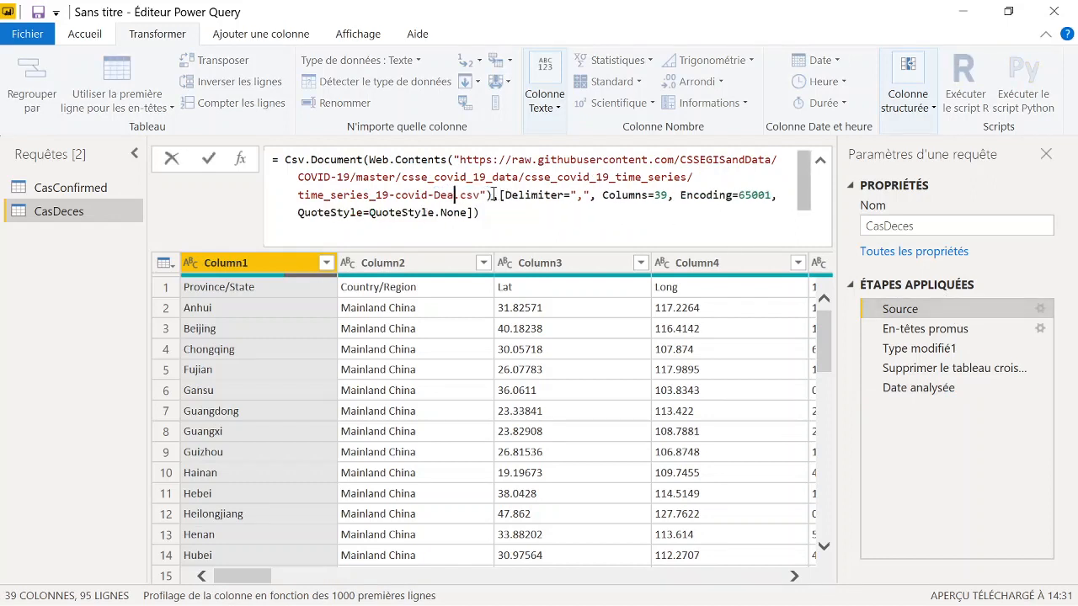
pyautogui.press('Return')
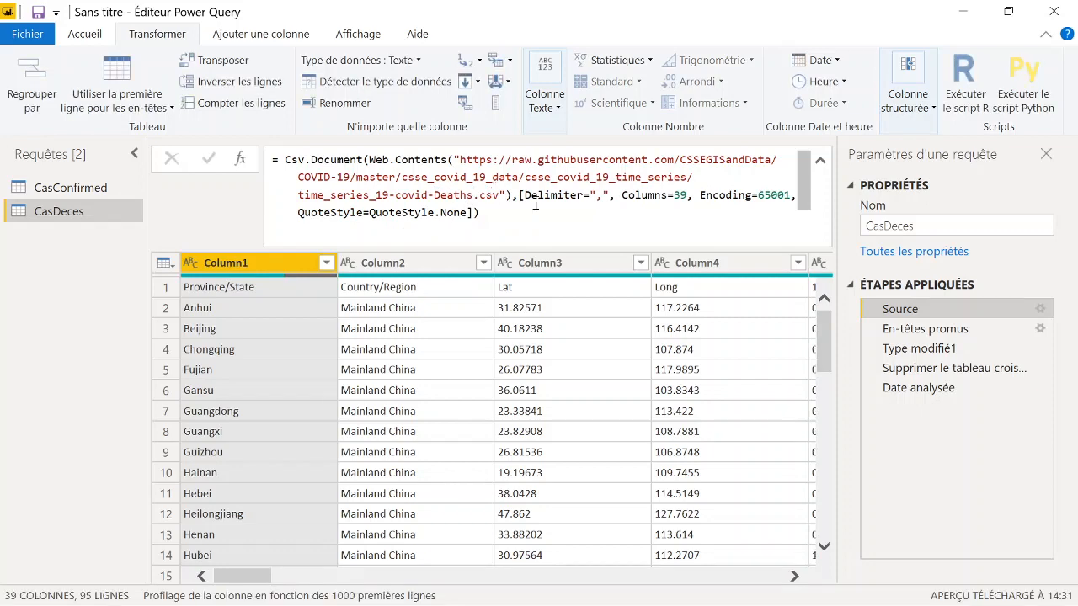
pyautogui.click(901, 388)
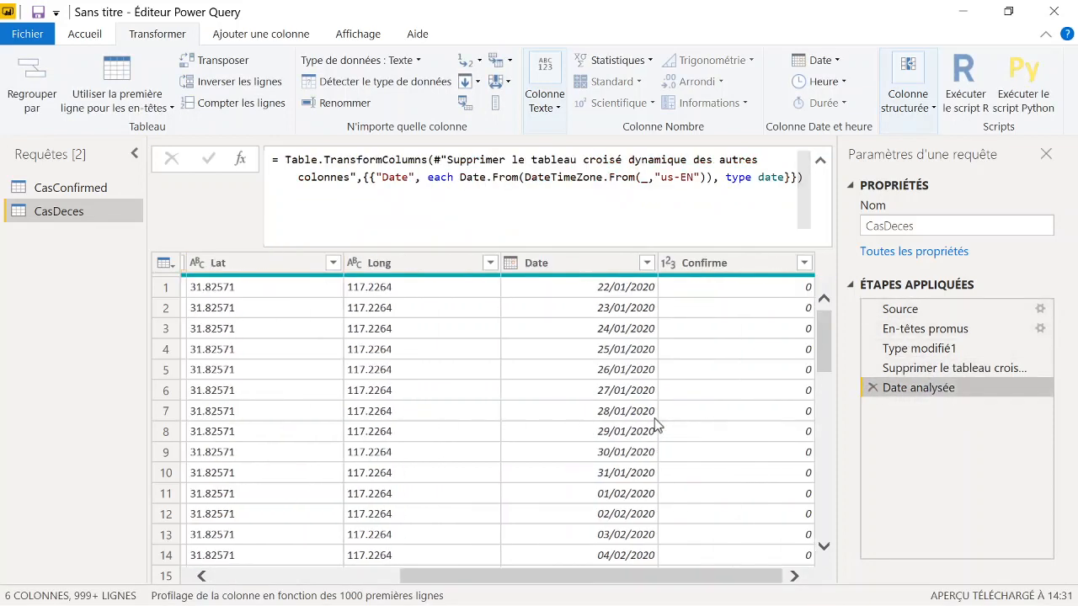
pyautogui.scroll(-4, 592, 409)
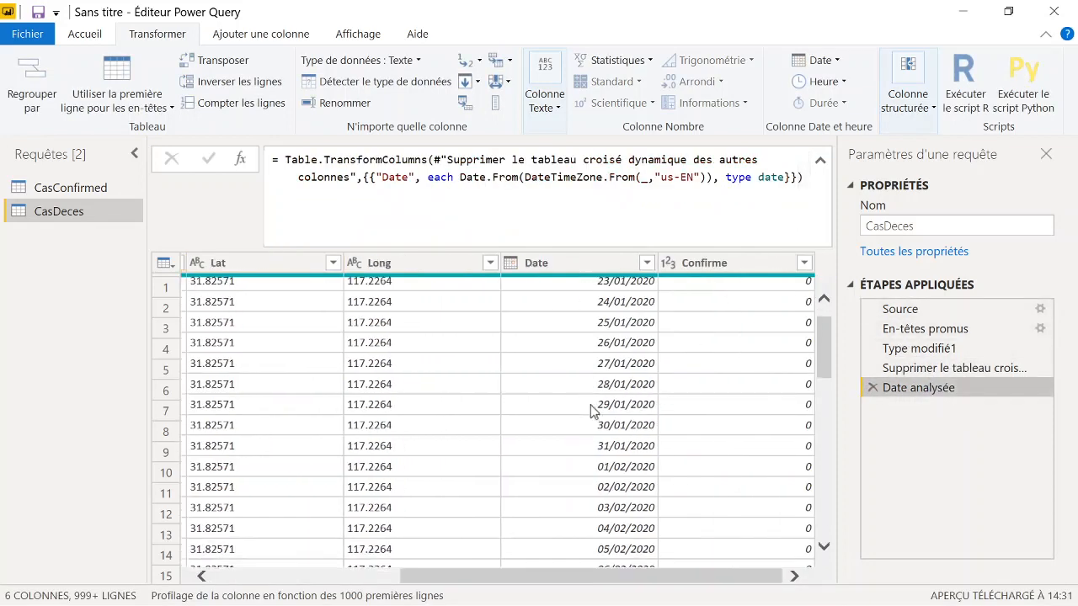
pyautogui.scroll(5, 592, 410)
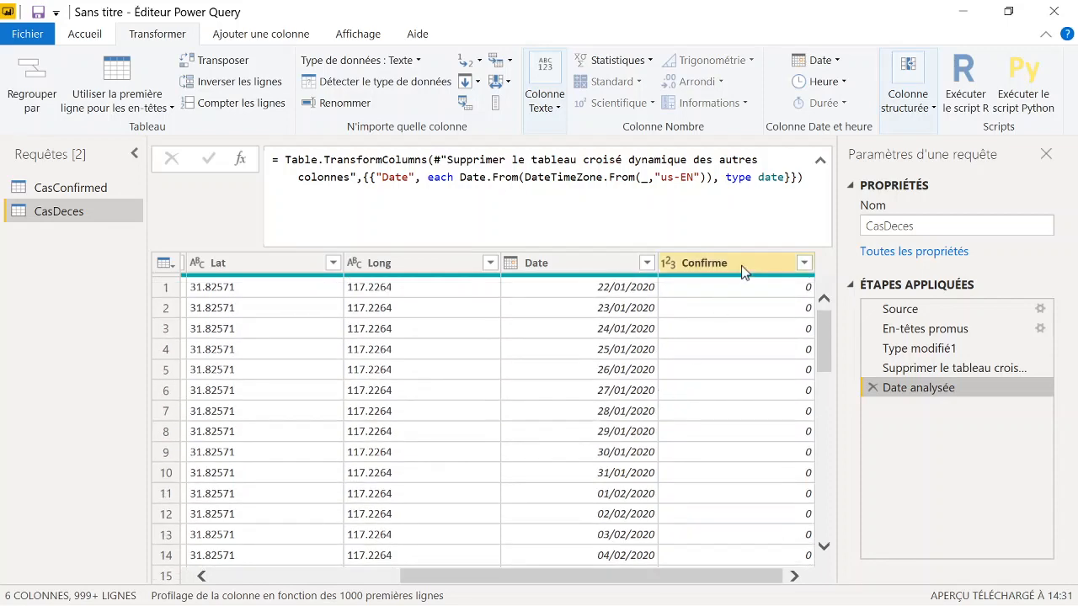
pyautogui.scroll(-3, 713, 428)
pyautogui.scroll(-2, 755, 455)
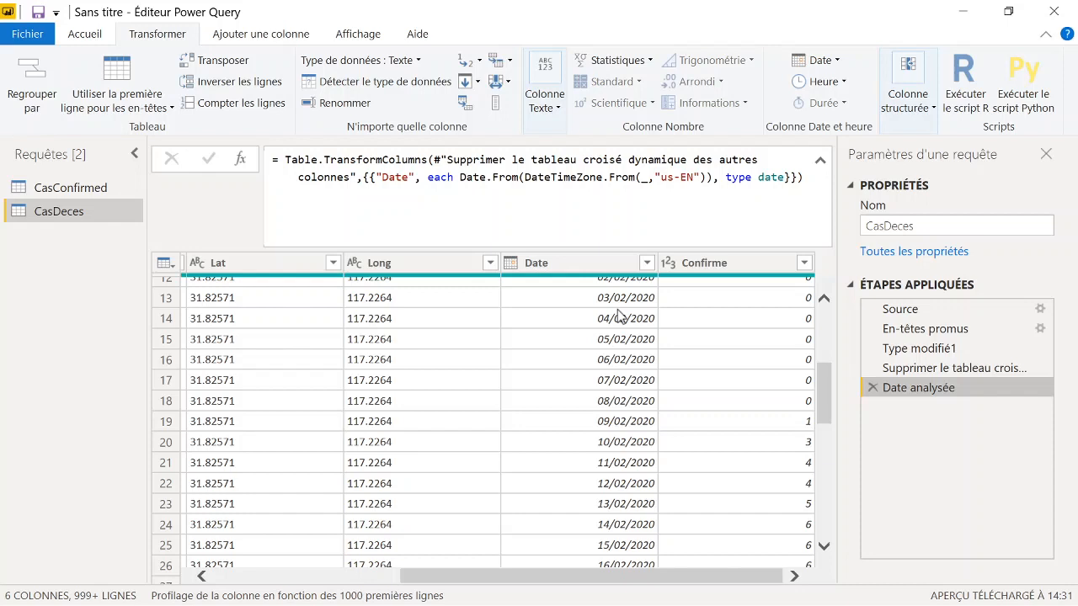
# Rename the CasConfirmed query to exCasConfirmed
pyautogui.rightClick(95, 218)
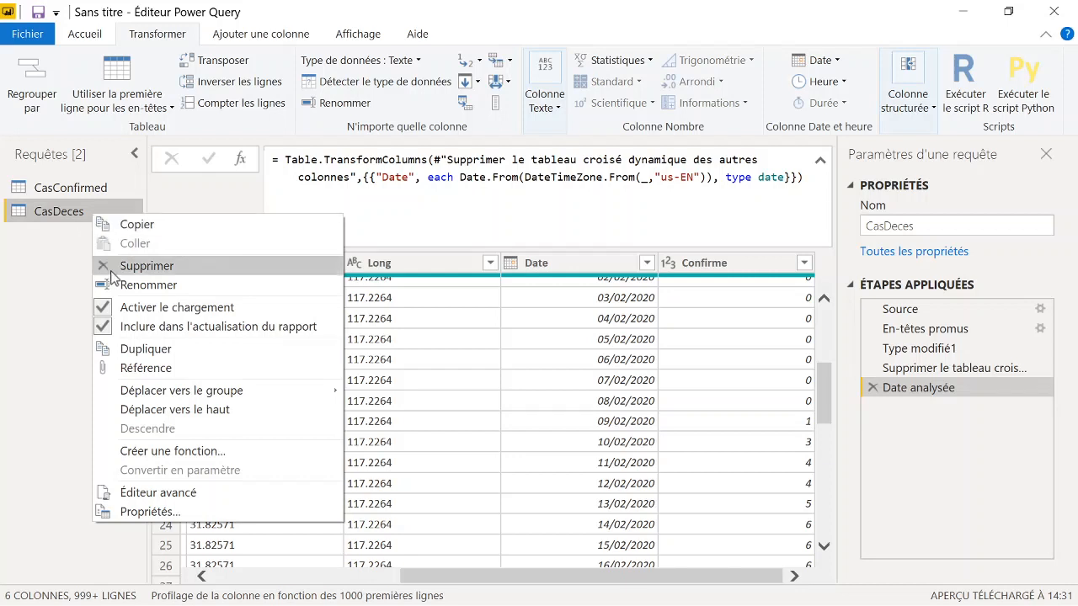
pyautogui.click(54, 233)
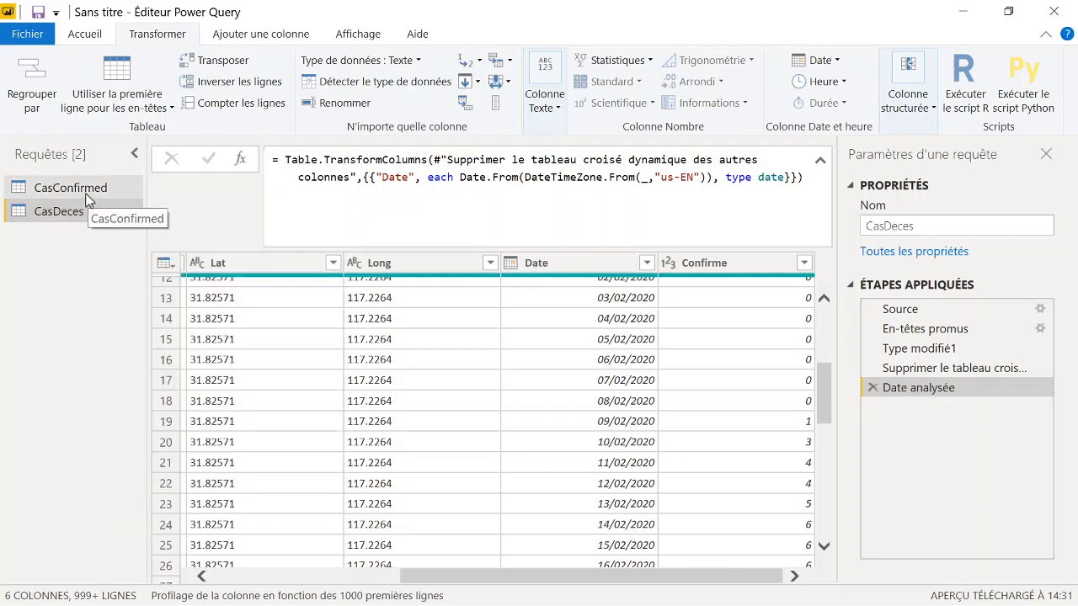
pyautogui.click(71, 188)
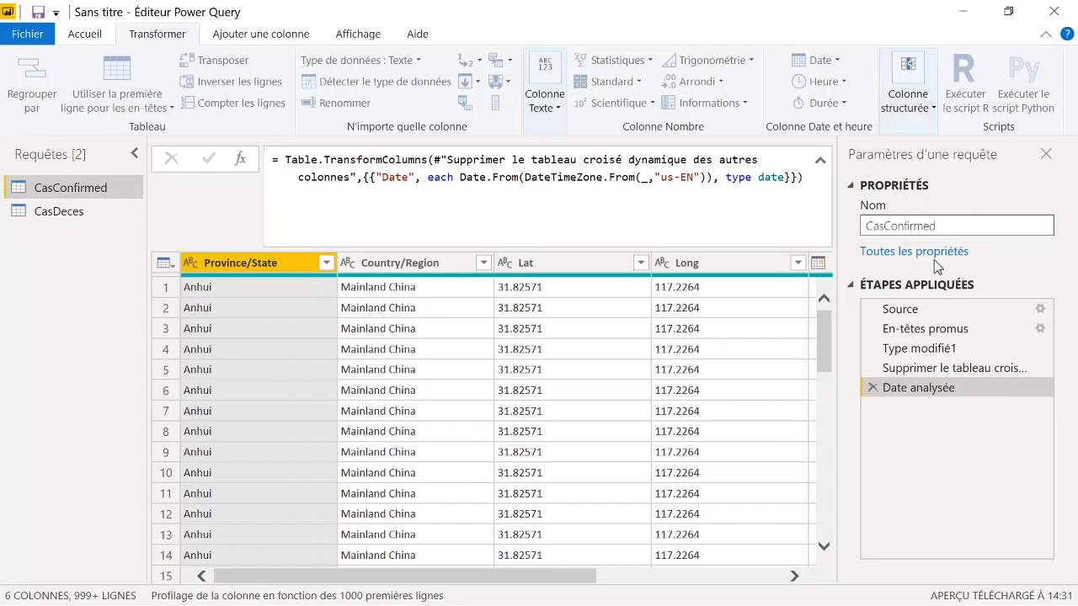
pyautogui.write('Ex')
pyautogui.press('BackSpace')
pyautogui.press('BackSpace')
pyautogui.write('ex')
pyautogui.press('Return')
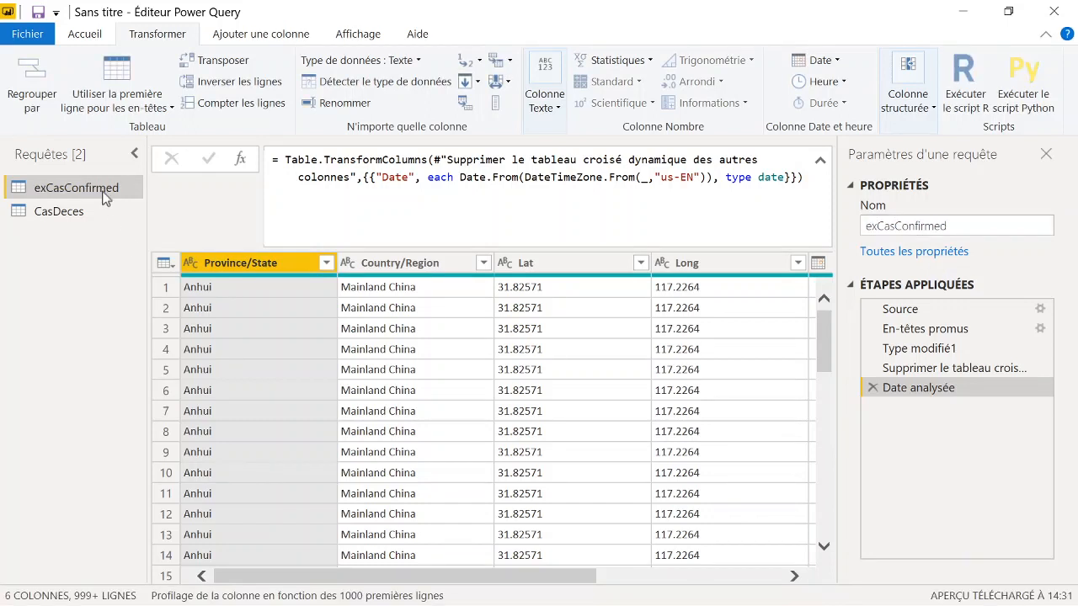
# Create a new query parameter named parTypeDeCas
pyautogui.click(102, 40)
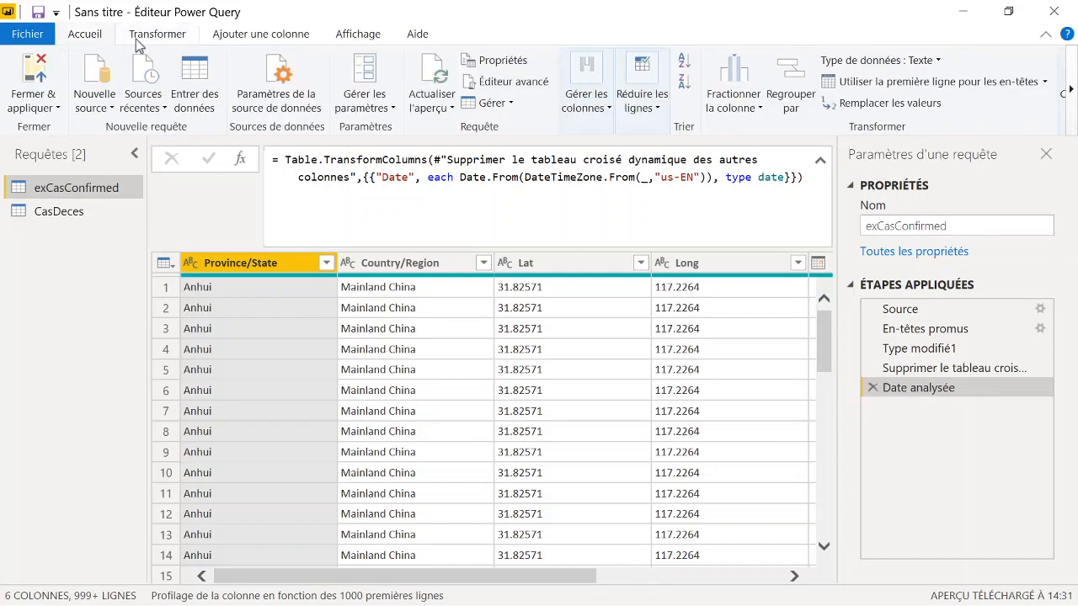
pyautogui.click(387, 107)
pyautogui.click(327, 168)
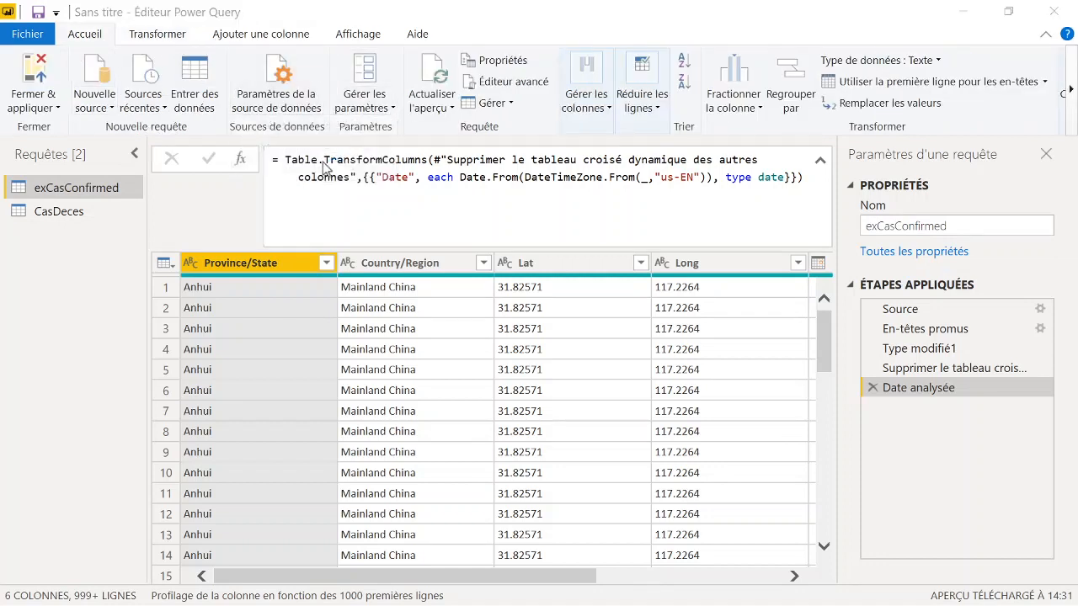
pyautogui.write('pa')
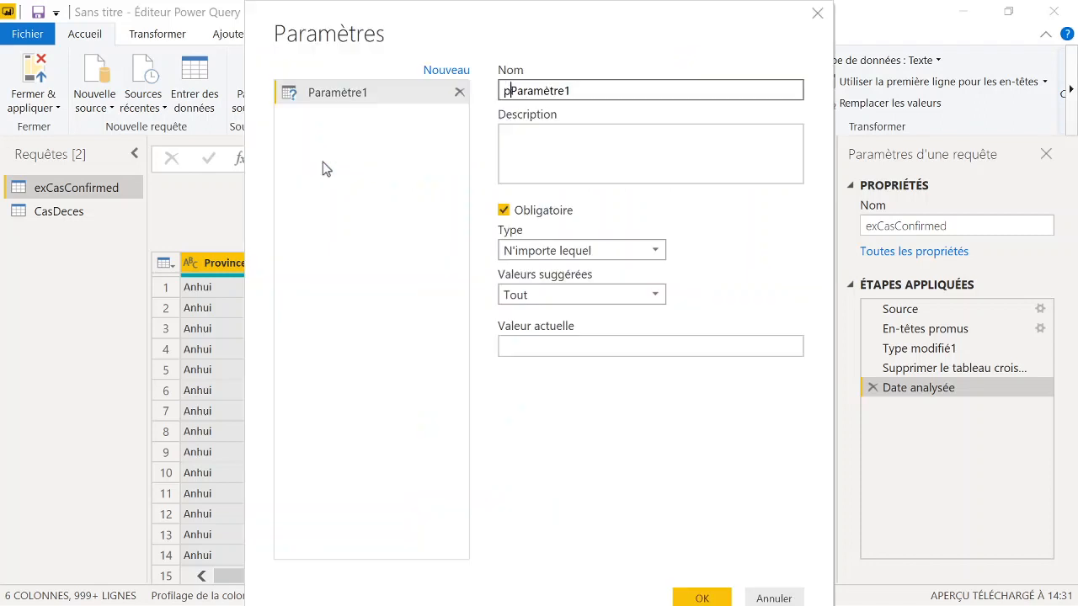
pyautogui.press('Delete')
pyautogui.press('Delete')
pyautogui.press('Delete')
pyautogui.press('Delete')
pyautogui.press('Delete')
pyautogui.press('Delete')
pyautogui.press('Delete')
pyautogui.press('Delete')
pyautogui.press('Delete')
pyautogui.write('rCasTypeDe')
# Set the parameter's type to Texte and its current value to Confirmed, and save it
pyautogui.click(547, 250)
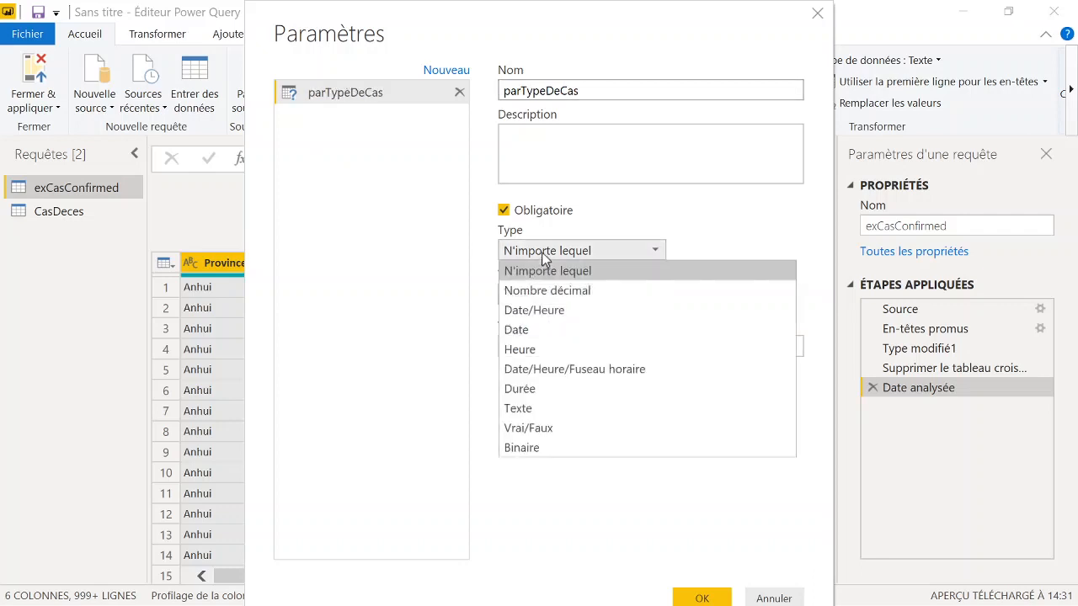
pyautogui.click(531, 408)
pyautogui.click(550, 346)
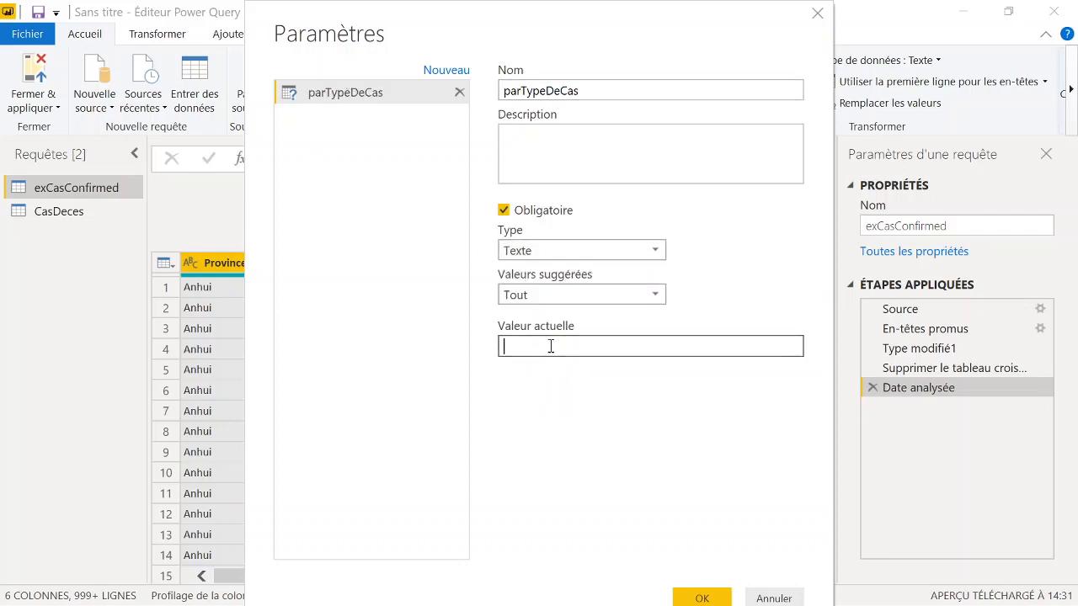
pyautogui.write('Confirmed')
pyautogui.click(699, 595)
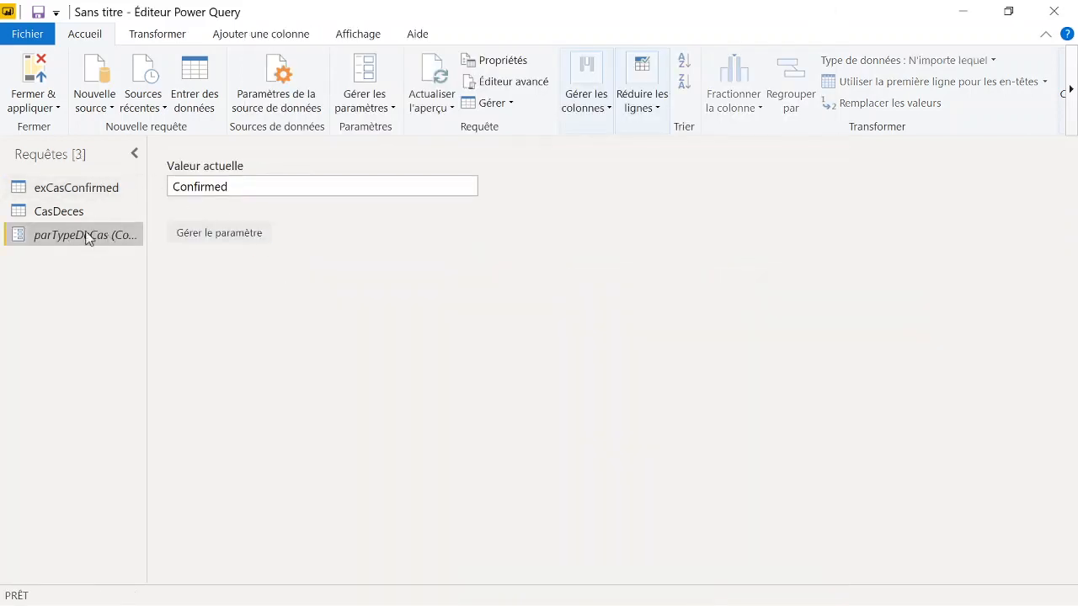
# Open the exCasConfirmed source settings, switch the URL to advanced parts, and inspect the end of the first part
pyautogui.moveTo(144, 205); pyautogui.dragTo(201, 204)
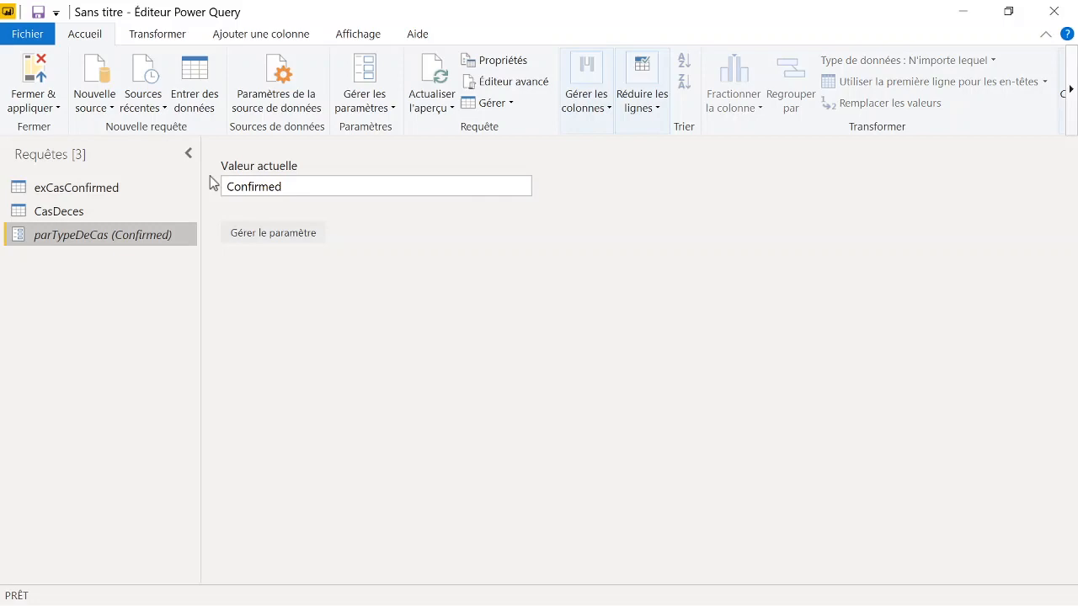
pyautogui.click(118, 190)
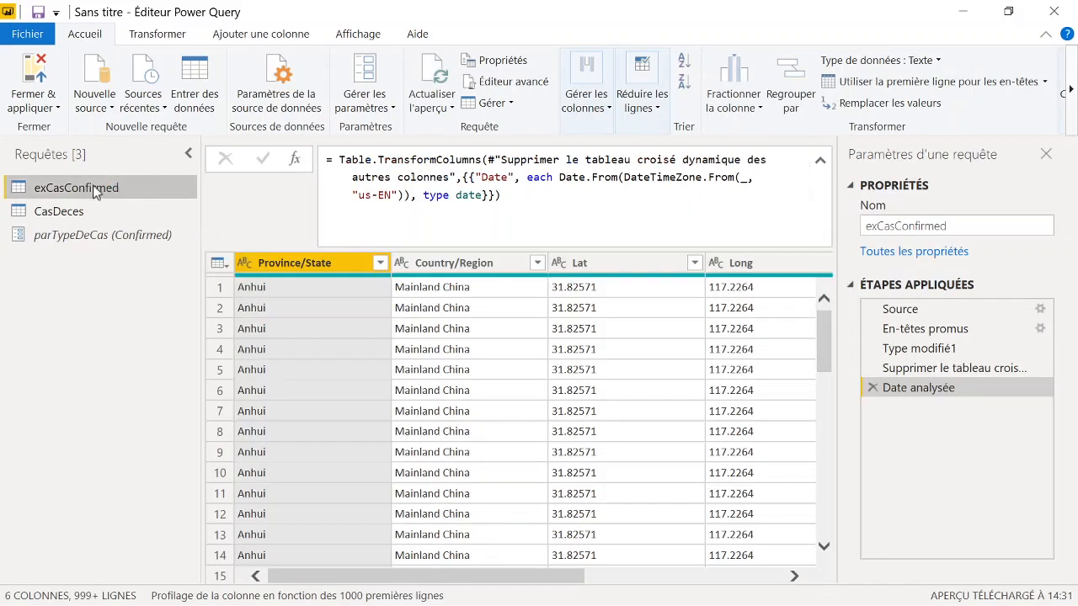
pyautogui.click(969, 310)
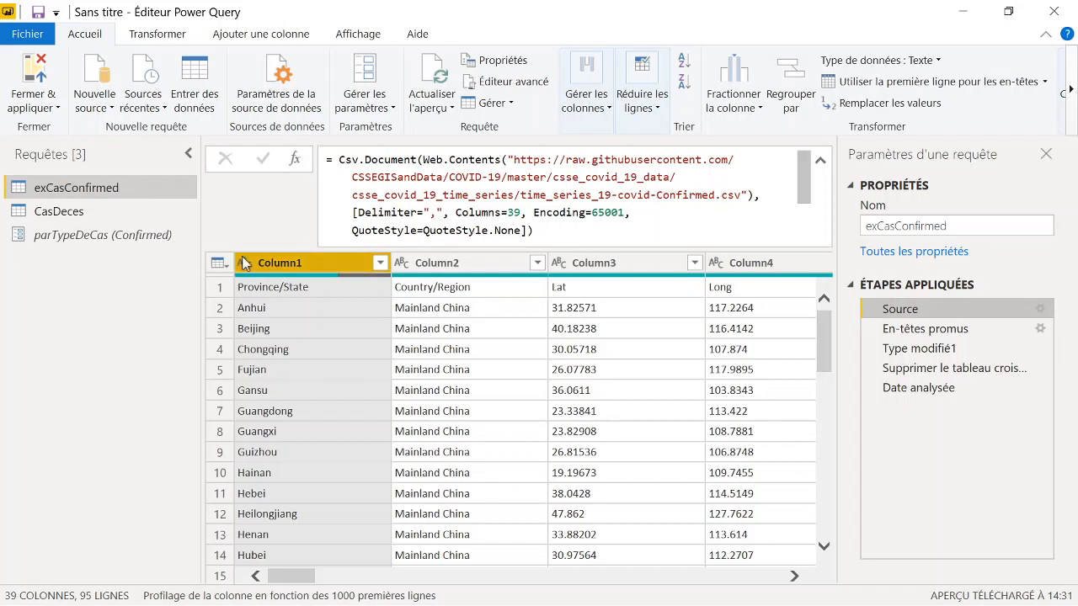
pyautogui.click(1042, 310)
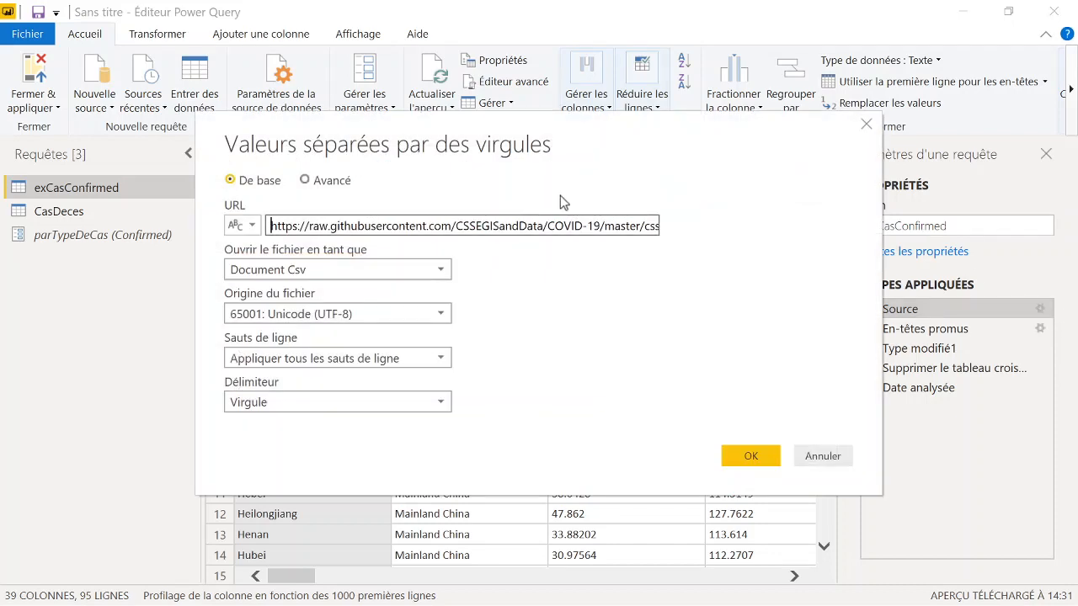
pyautogui.click(306, 181)
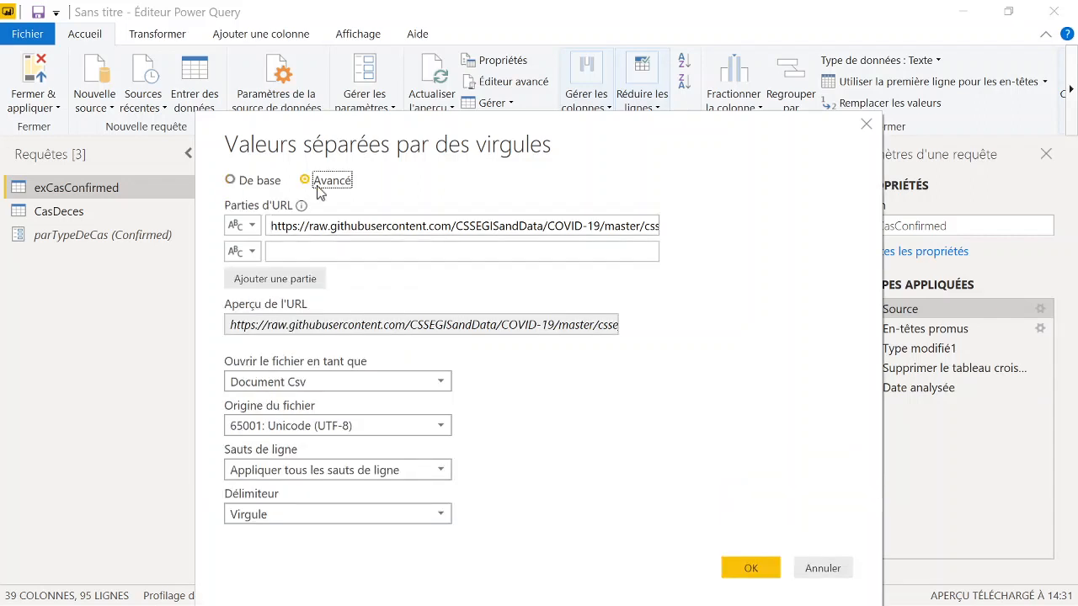
pyautogui.click(271, 226)
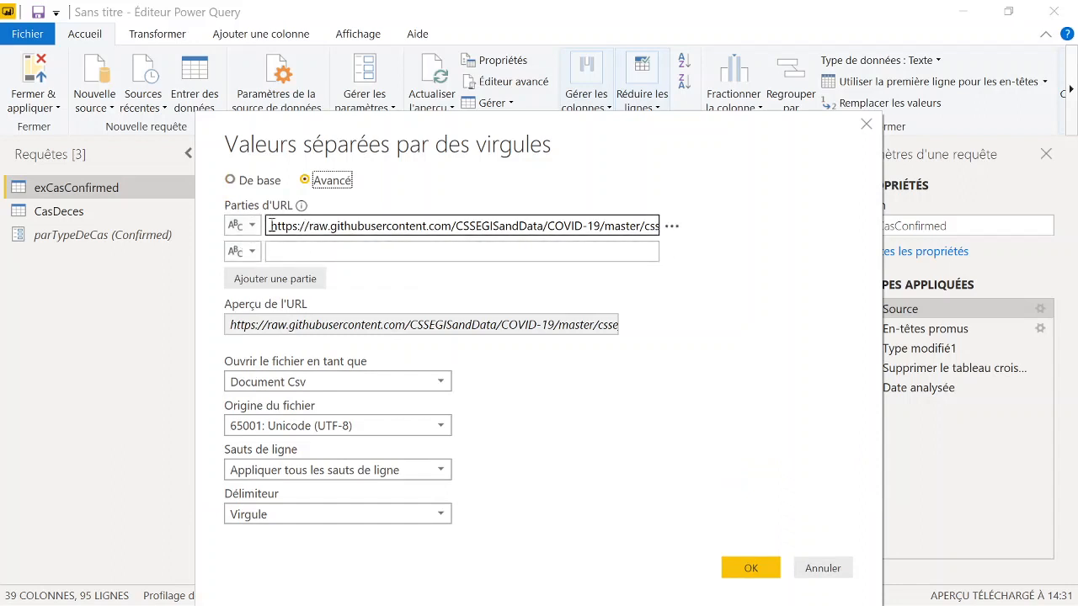
pyautogui.moveTo(562, 223); pyautogui.dragTo(813, 238)
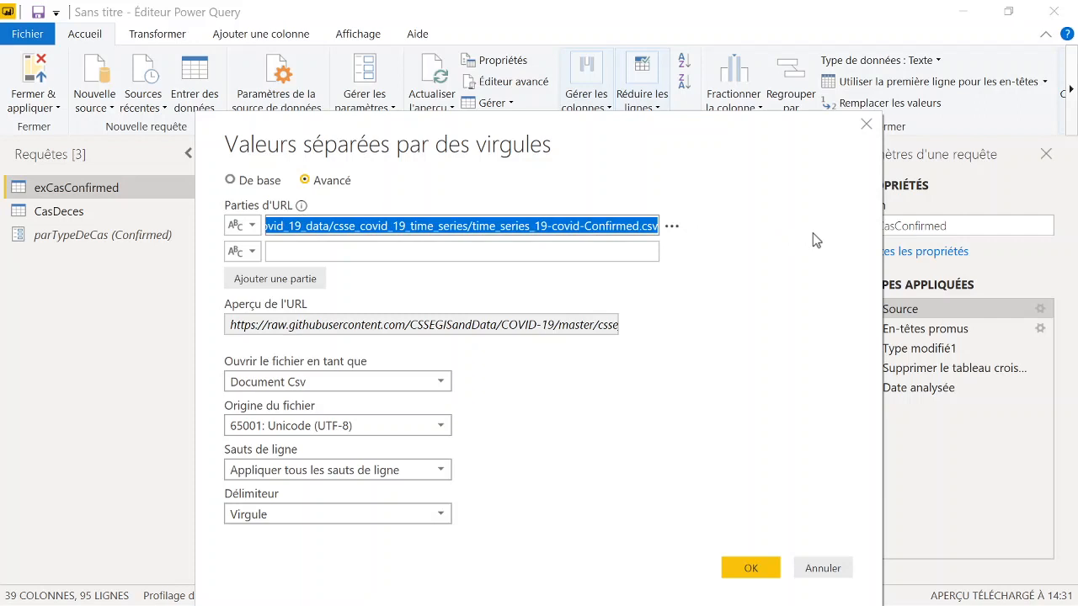
pyautogui.click(635, 229)
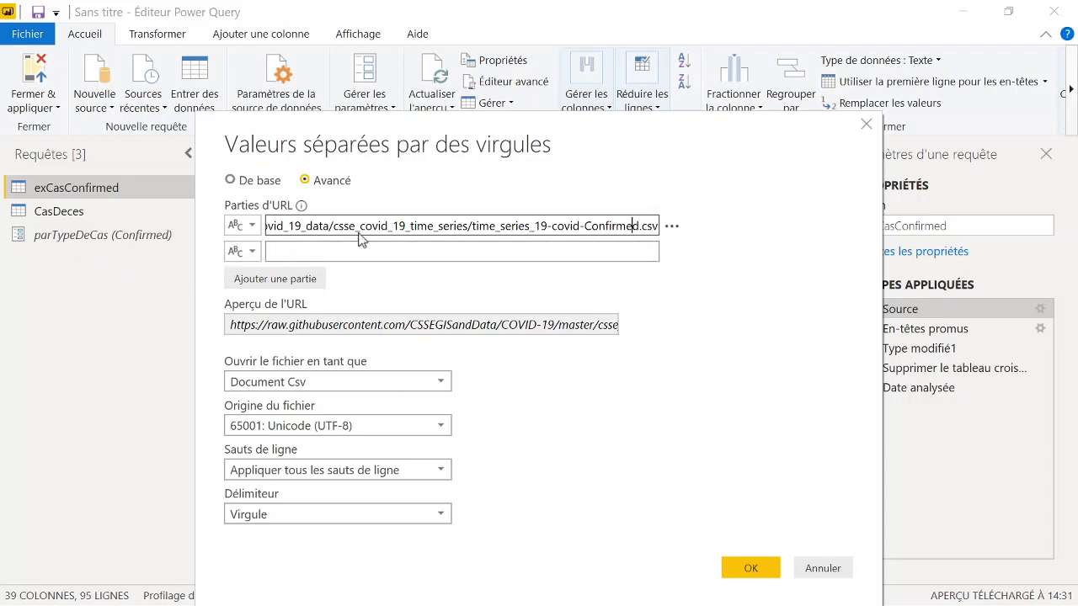
# Set the second URL part to the parTypeDeCas parameter and add a third text part containing .csv
pyautogui.click(249, 250)
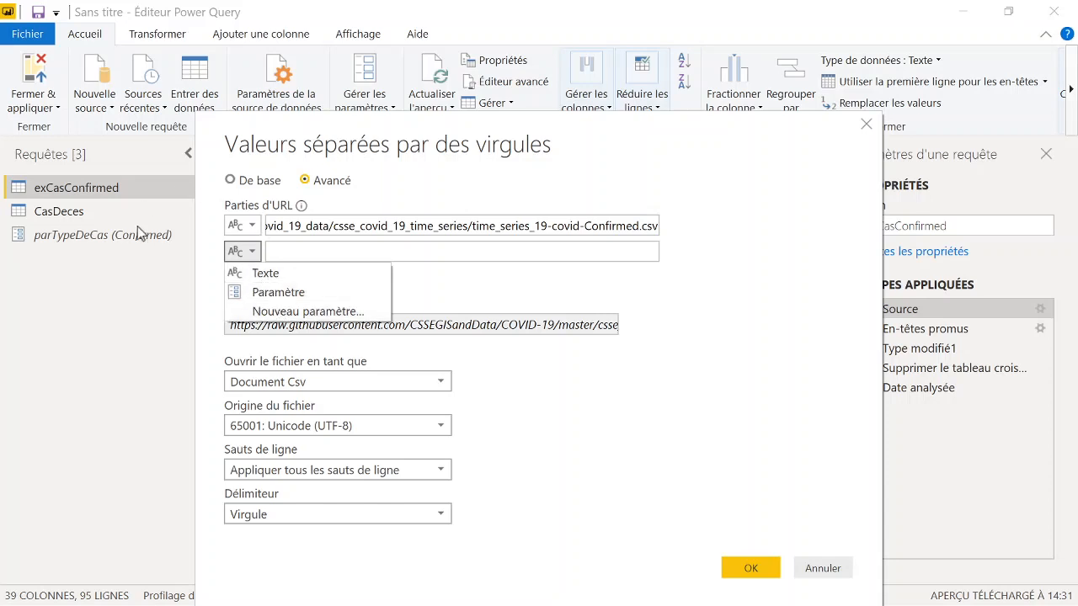
pyautogui.click(261, 292)
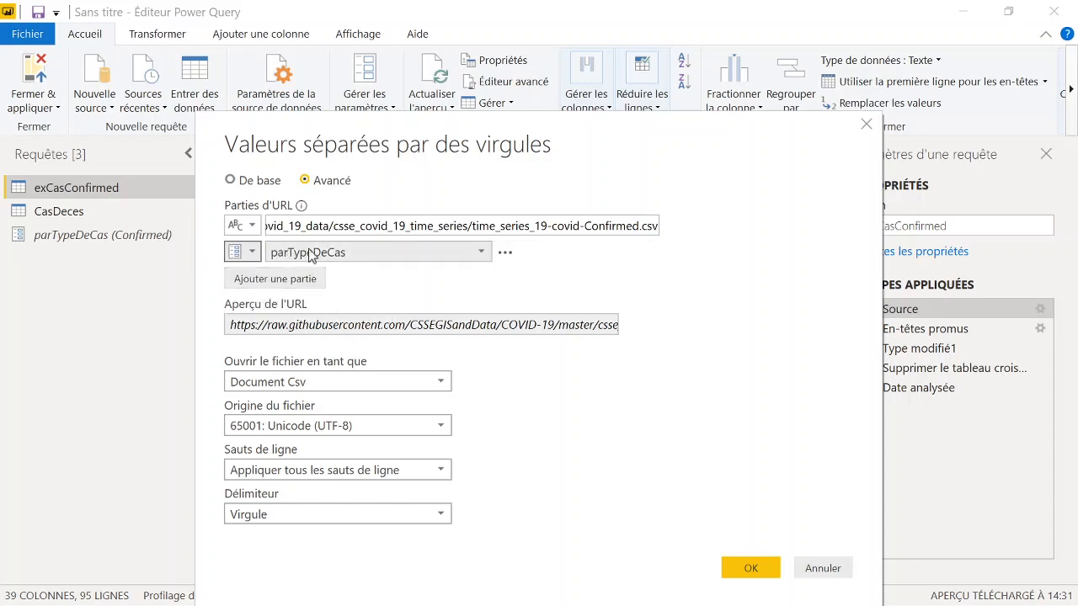
pyautogui.click(327, 253)
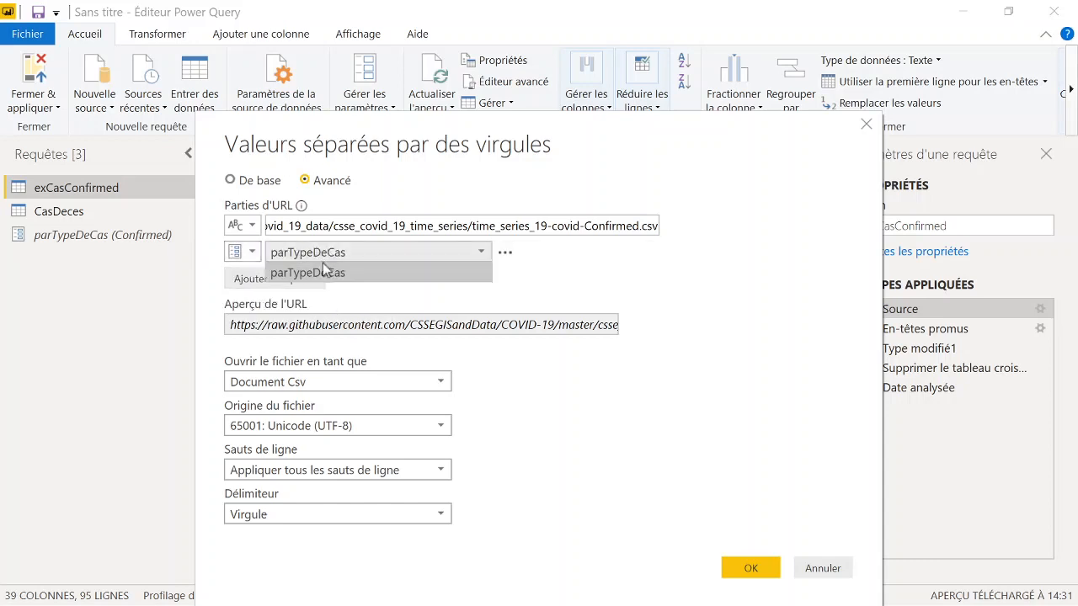
pyautogui.click(363, 279)
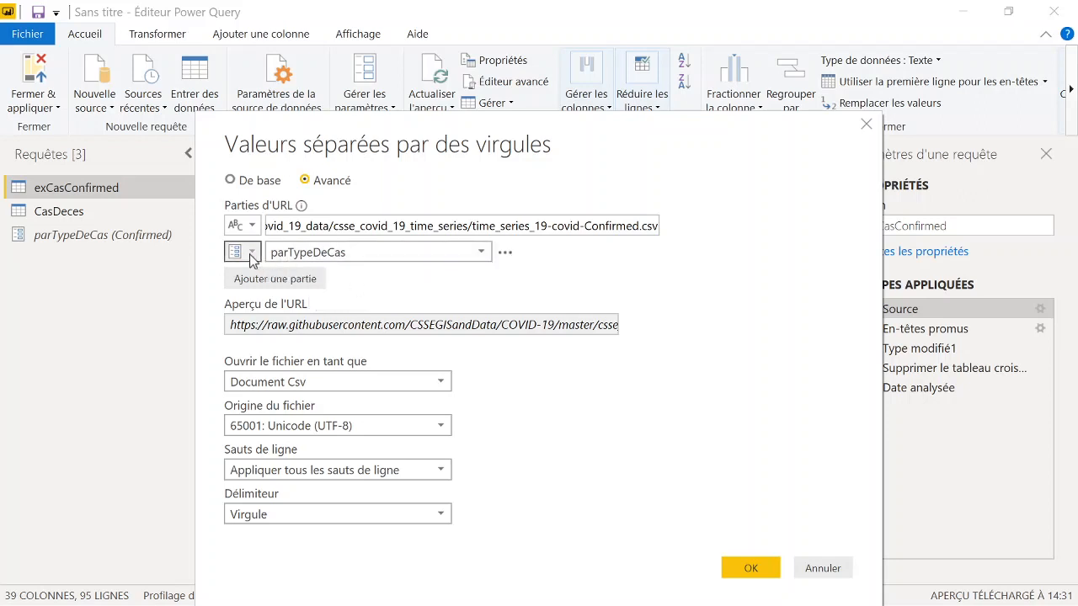
pyautogui.click(279, 279)
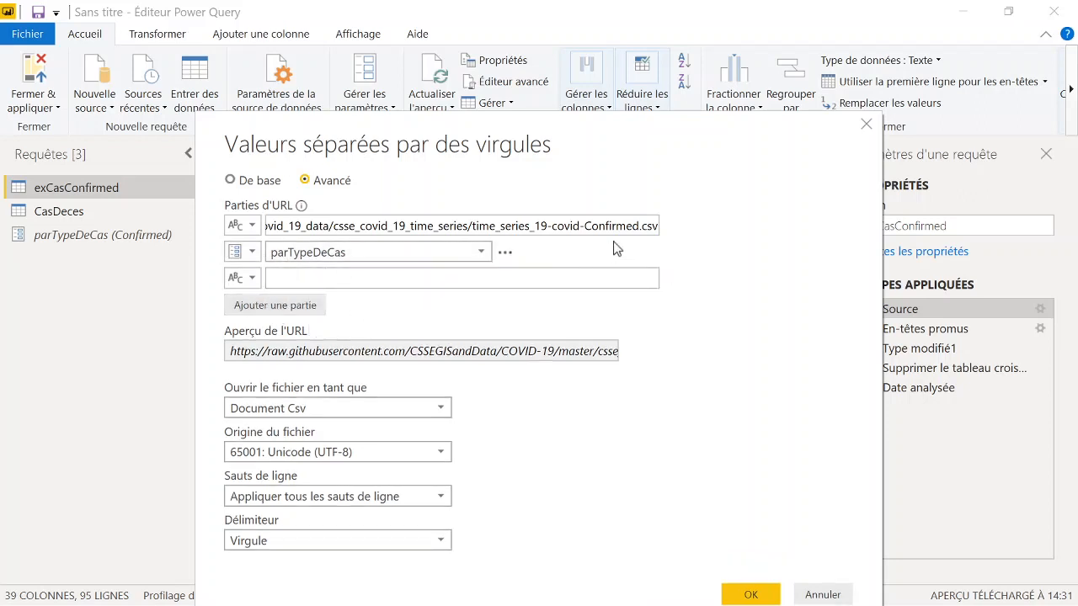
pyautogui.click(276, 277)
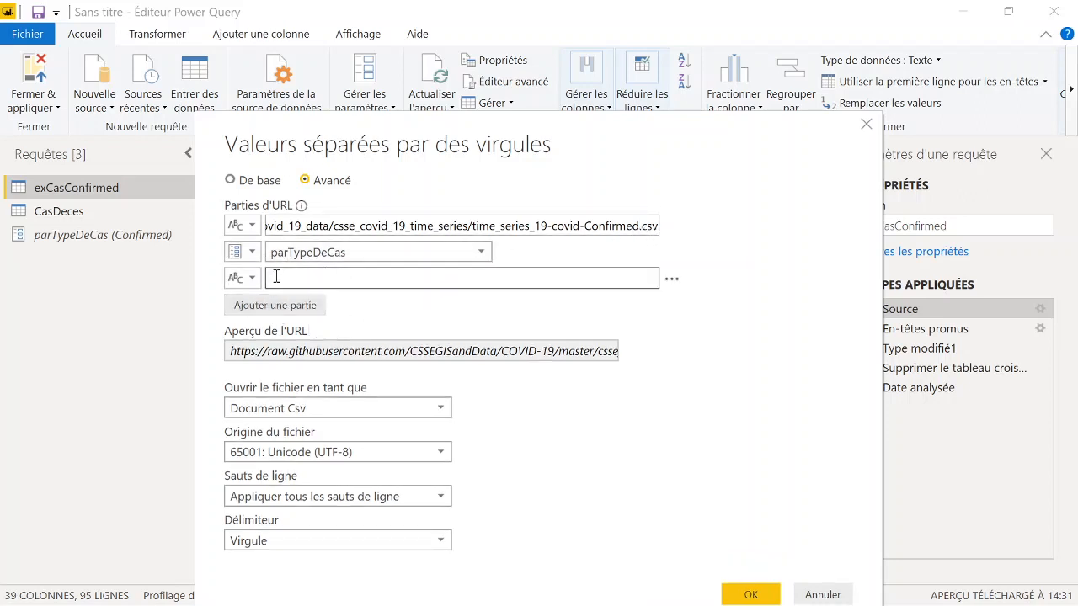
pyautogui.write('.csv')
# Remove Confirmed.csv from the end of the first URL part, apply the source change, and check the Date analysée step
pyautogui.moveTo(585, 229); pyautogui.dragTo(668, 236)
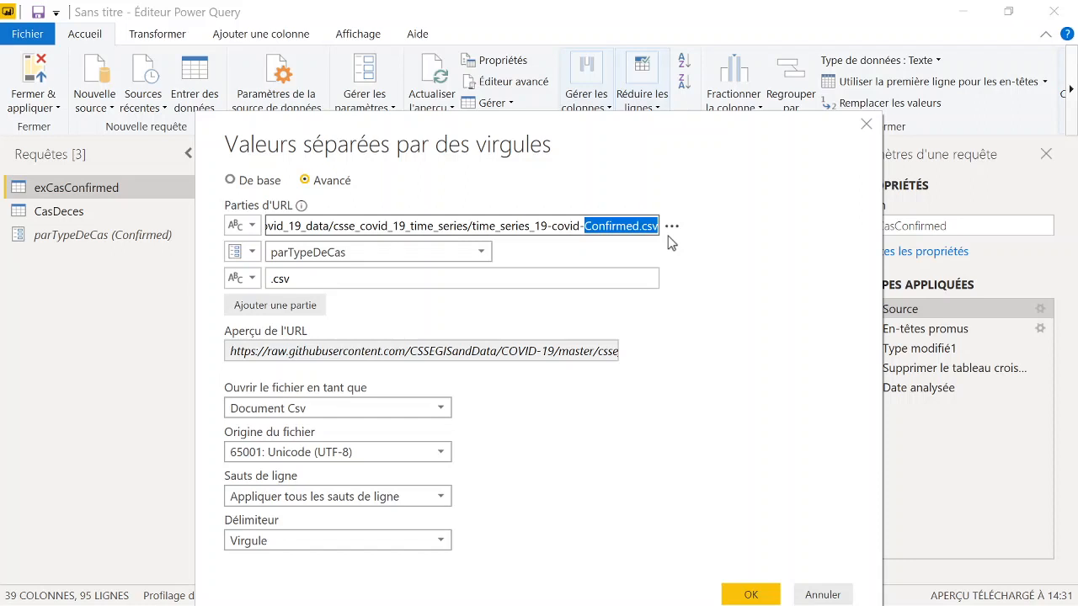
pyautogui.press('Delete')
pyautogui.moveTo(501, 351); pyautogui.dragTo(758, 368)
pyautogui.click(576, 360)
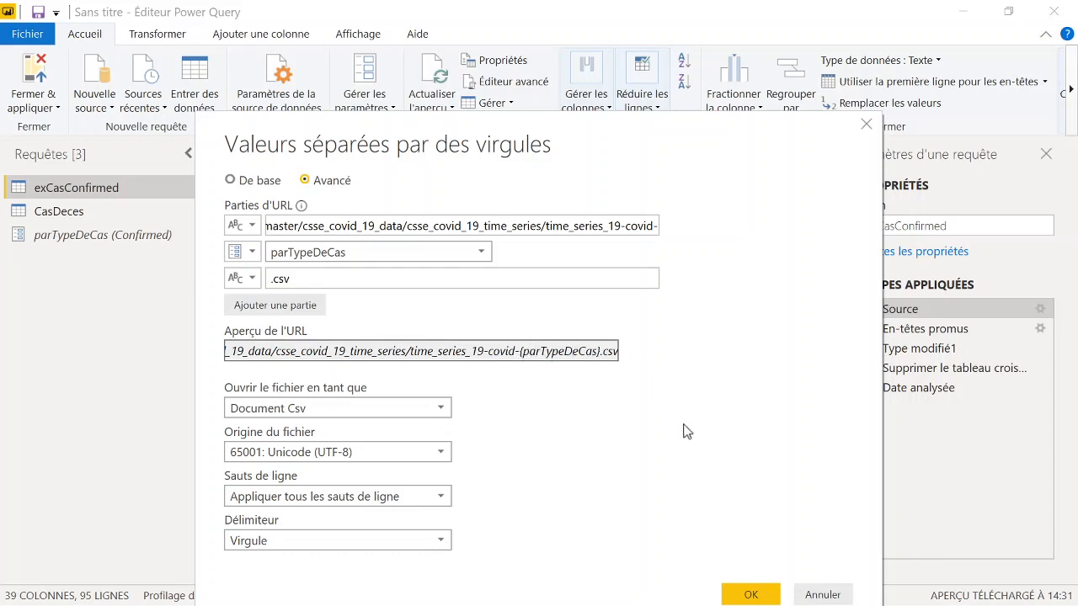
pyautogui.click(747, 594)
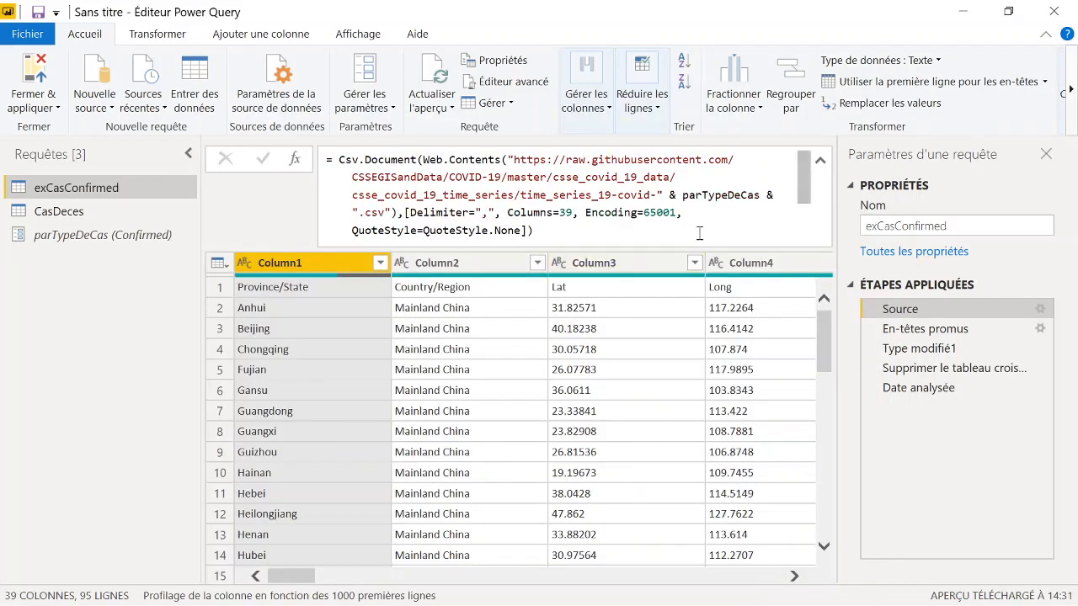
pyautogui.click(897, 388)
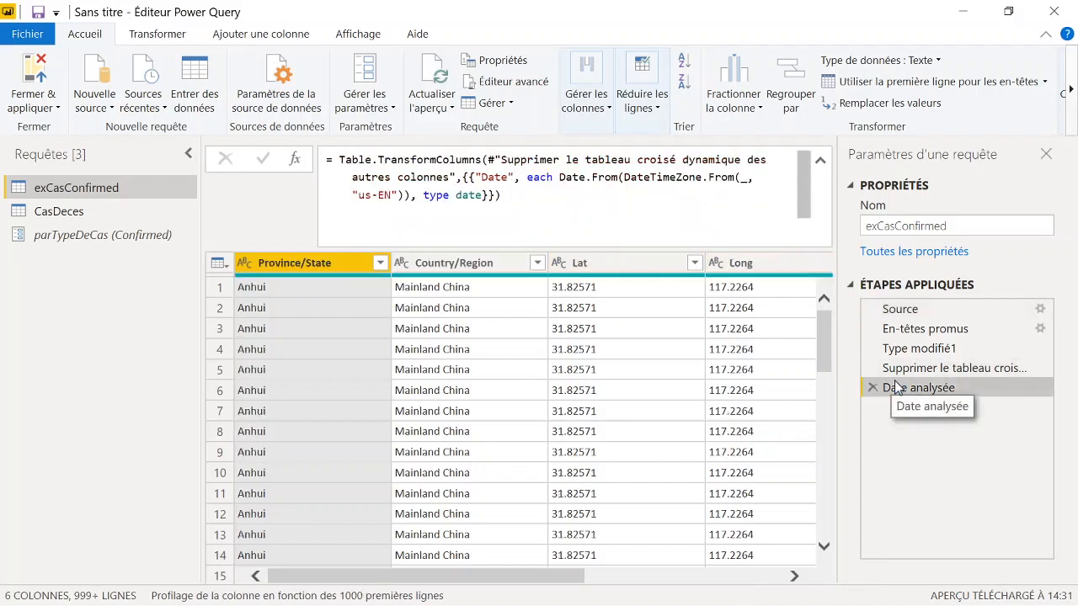
pyautogui.rightClick(117, 190)
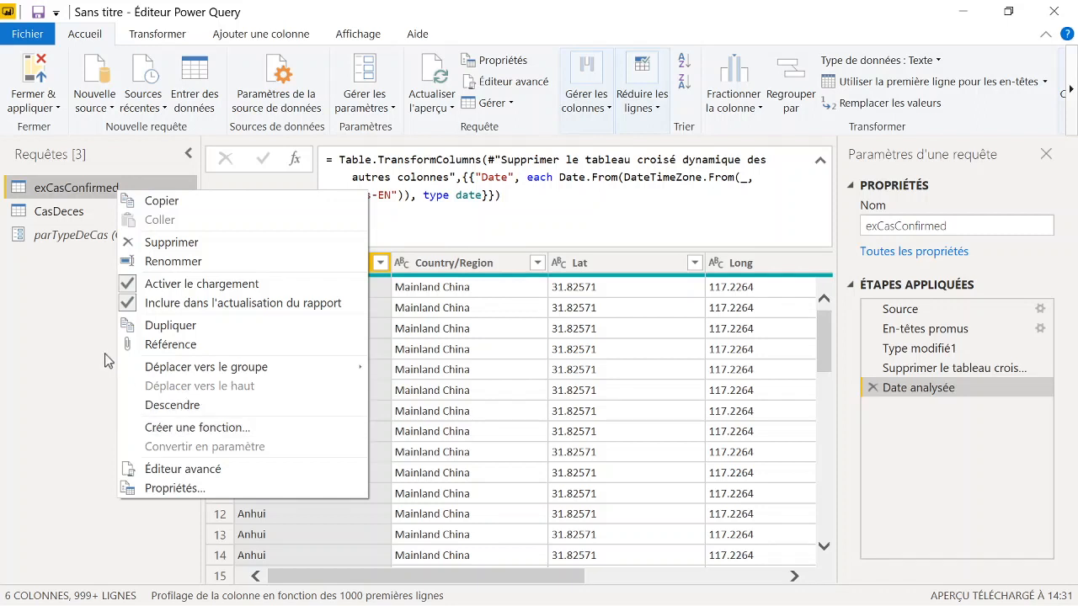
pyautogui.moveTo(127, 376)
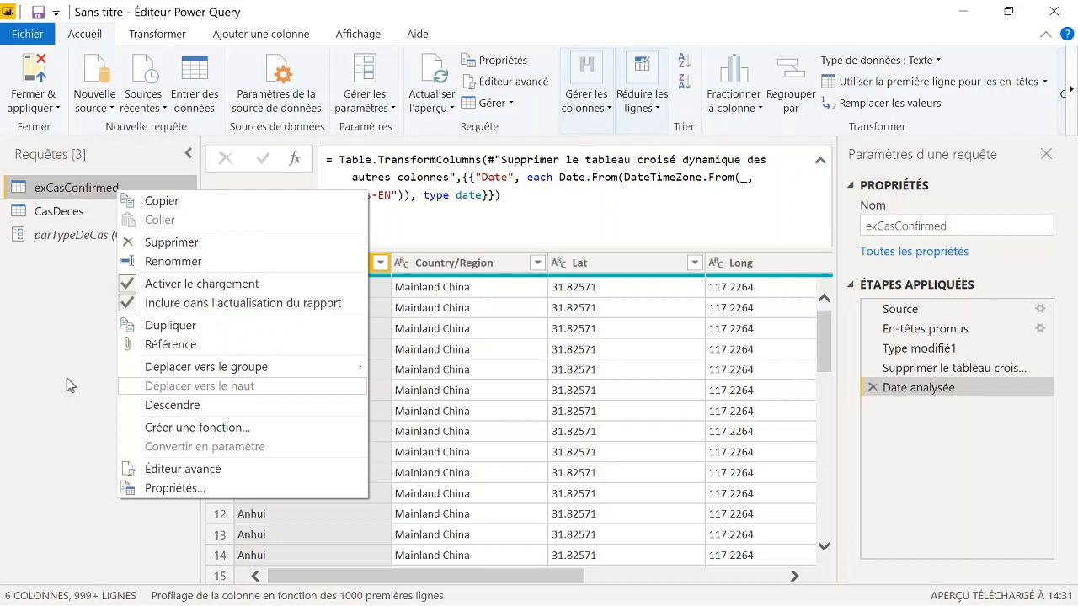
pyautogui.click(66, 377)
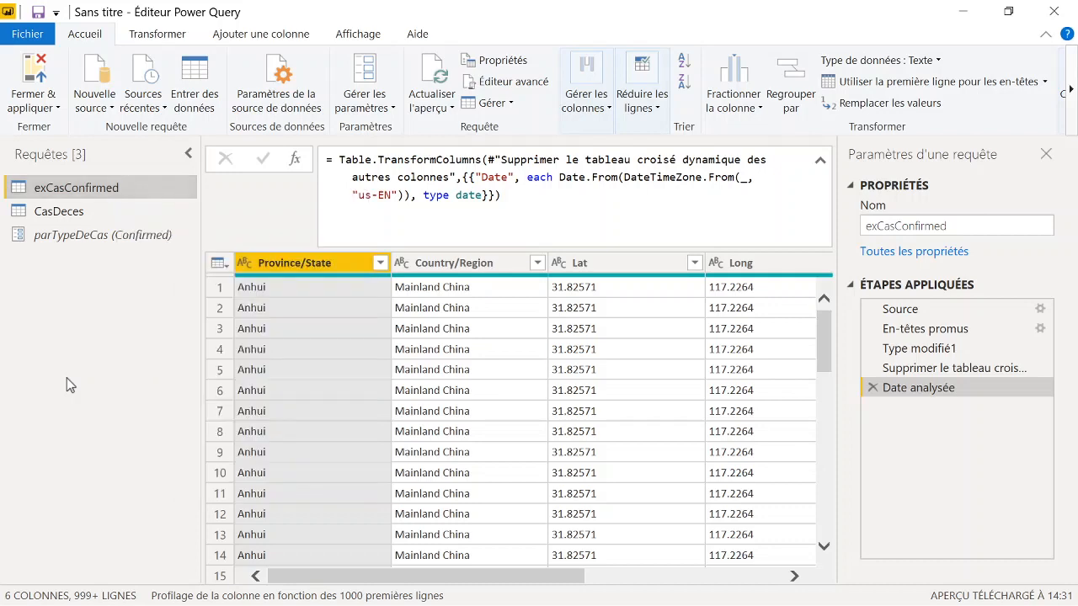
pyautogui.click(91, 213)
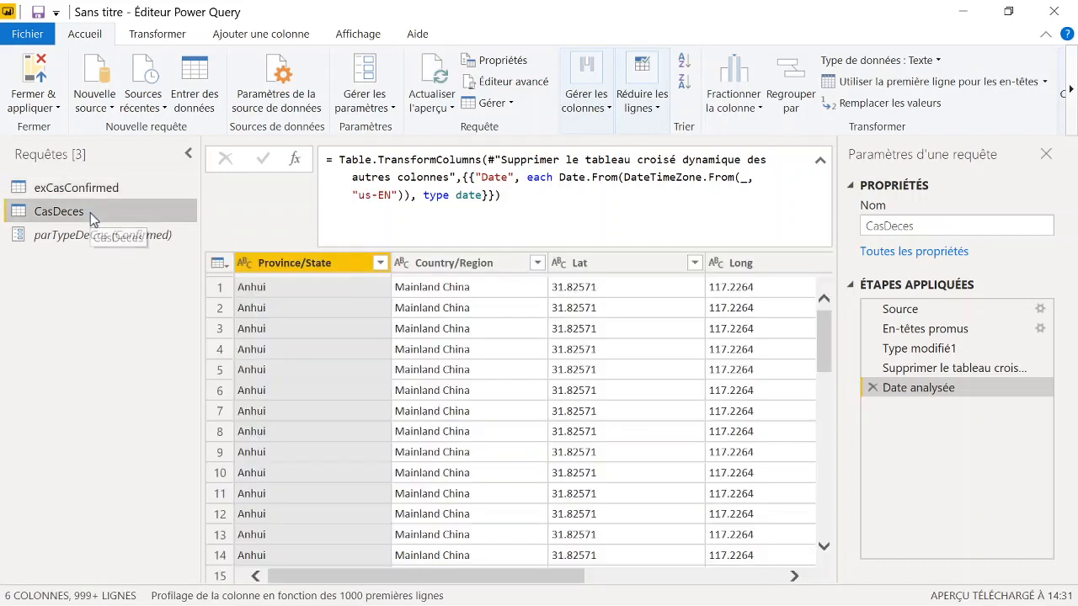
pyautogui.rightClick(91, 213)
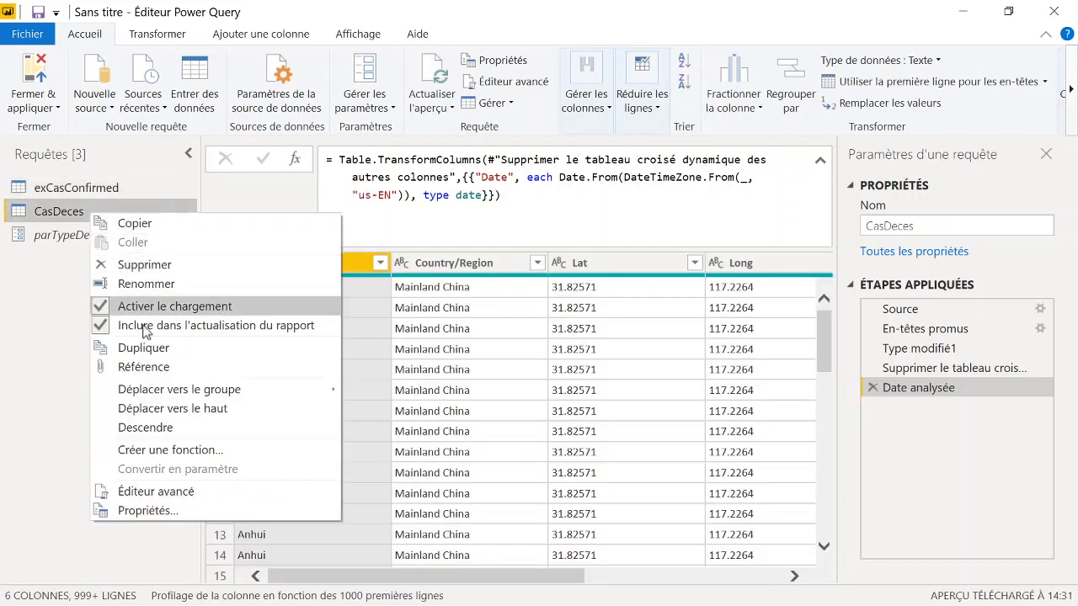
pyautogui.click(165, 451)
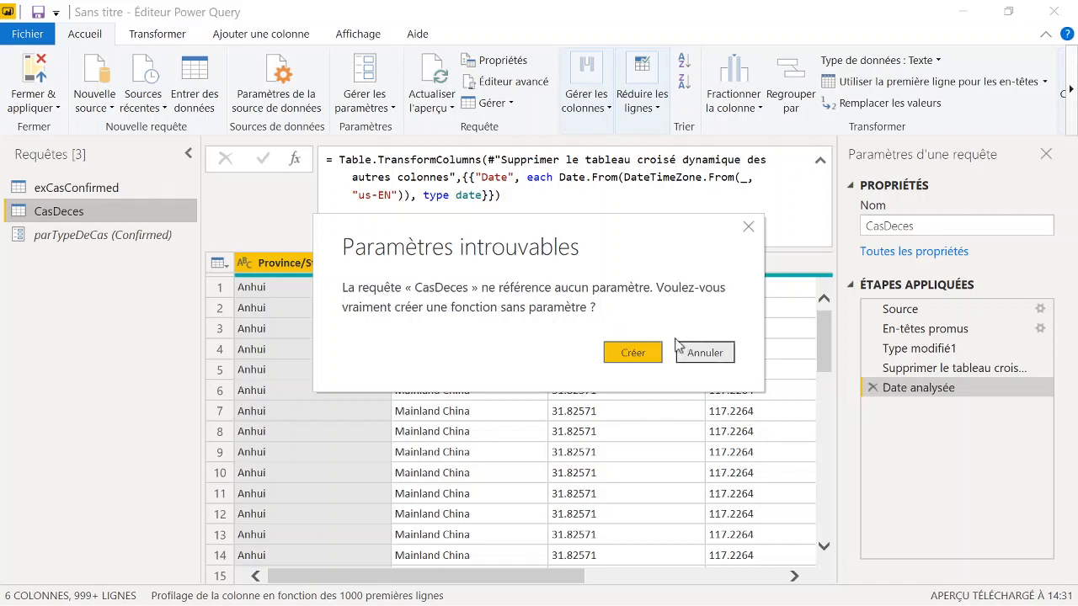
pyautogui.click(699, 352)
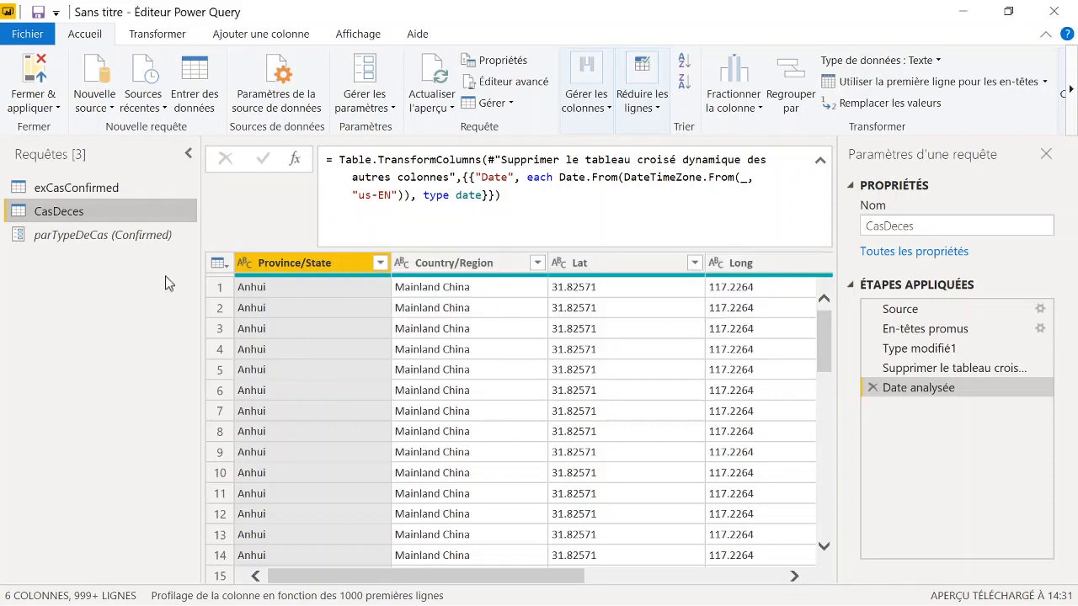
# Create a function named getCas from the exCasConfirmed query
pyautogui.click(98, 195)
pyautogui.rightClick(98, 193)
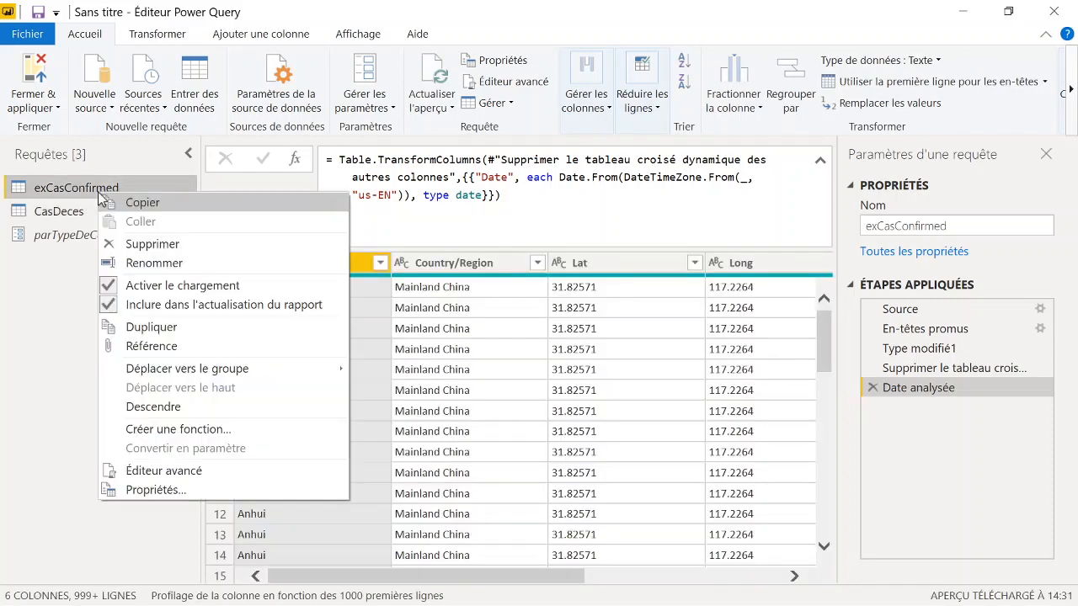
pyautogui.click(192, 425)
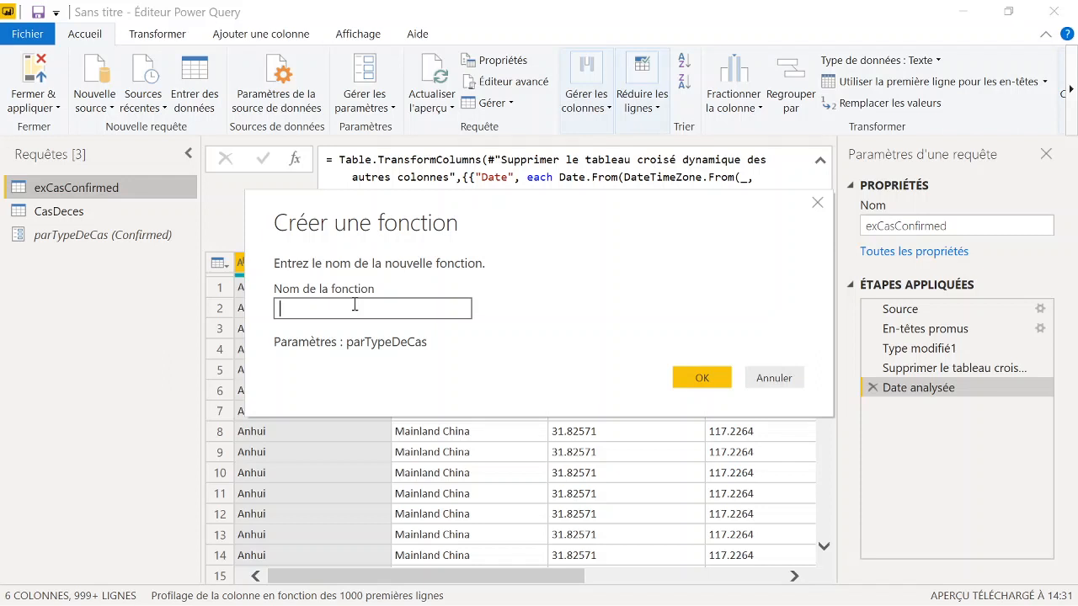
pyautogui.write('getCas')
pyautogui.click(702, 378)
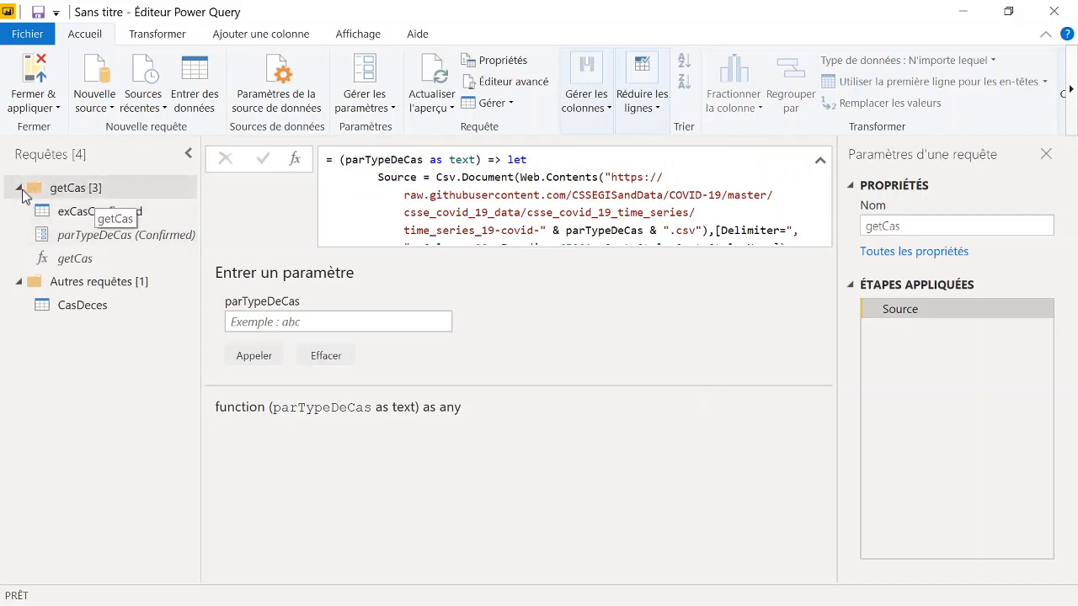
# Review the queries in the getCas group, invoke getCas with parTypeDeCas set to Deaths, and check the returned table's date and case columns
pyautogui.click(89, 212)
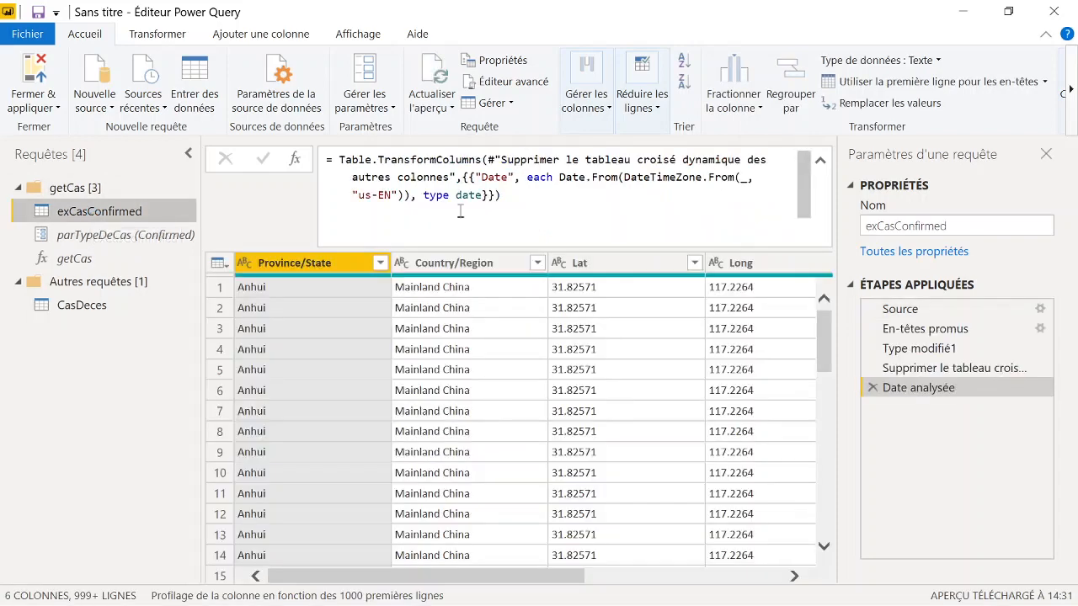
pyautogui.click(820, 160)
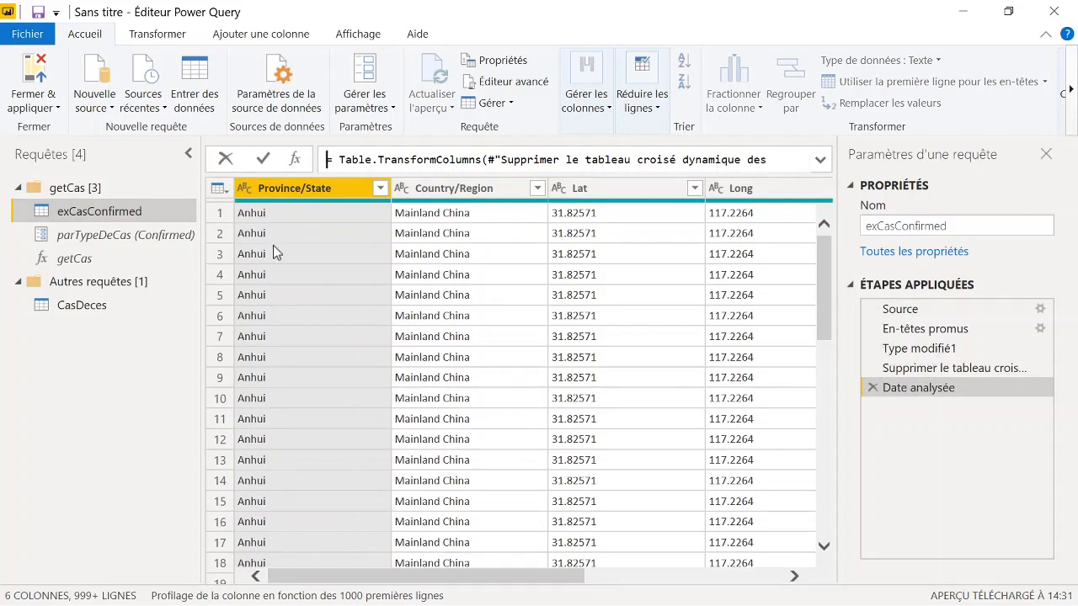
pyautogui.click(97, 239)
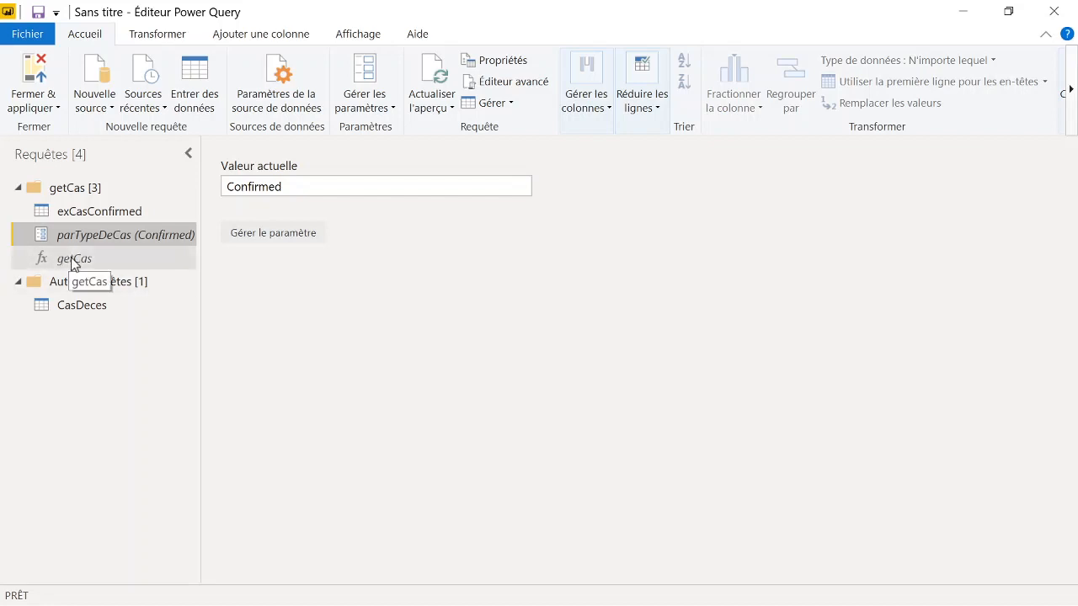
pyautogui.click(72, 260)
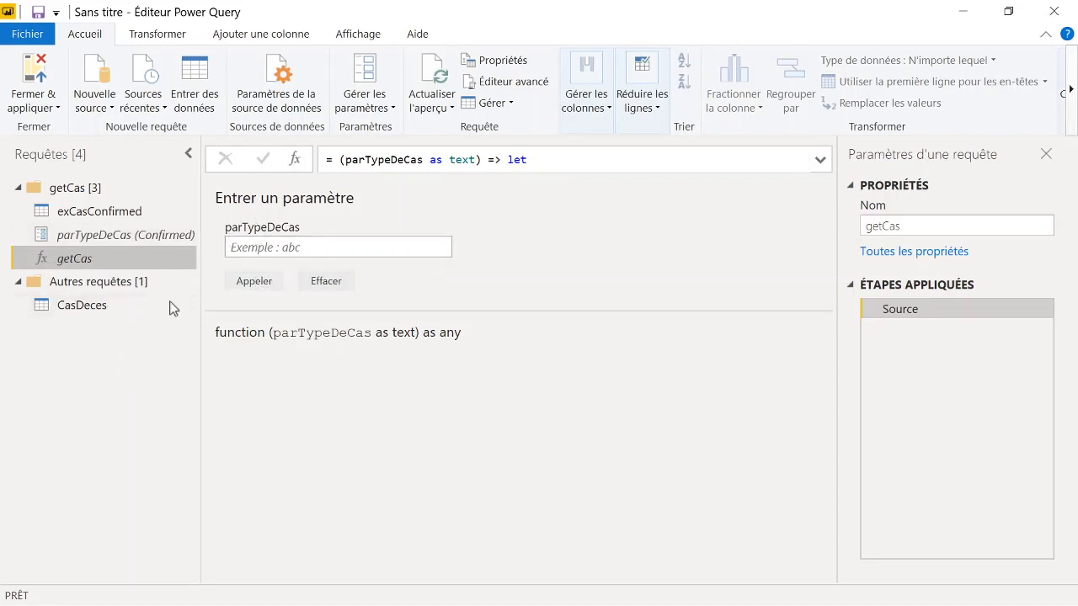
pyautogui.click(237, 247)
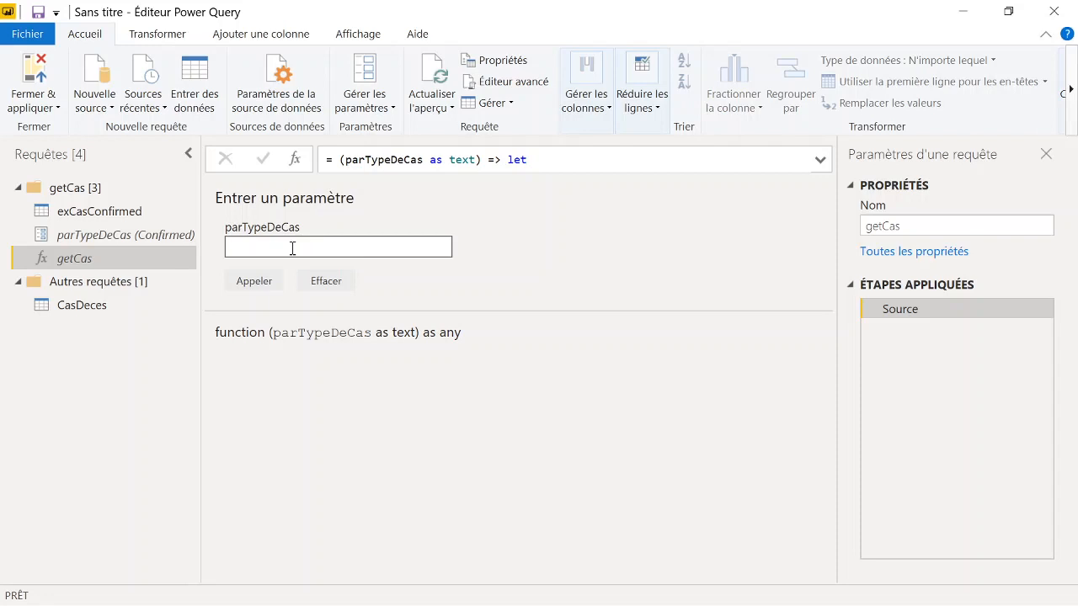
pyautogui.write('Deaths')
pyautogui.click(264, 281)
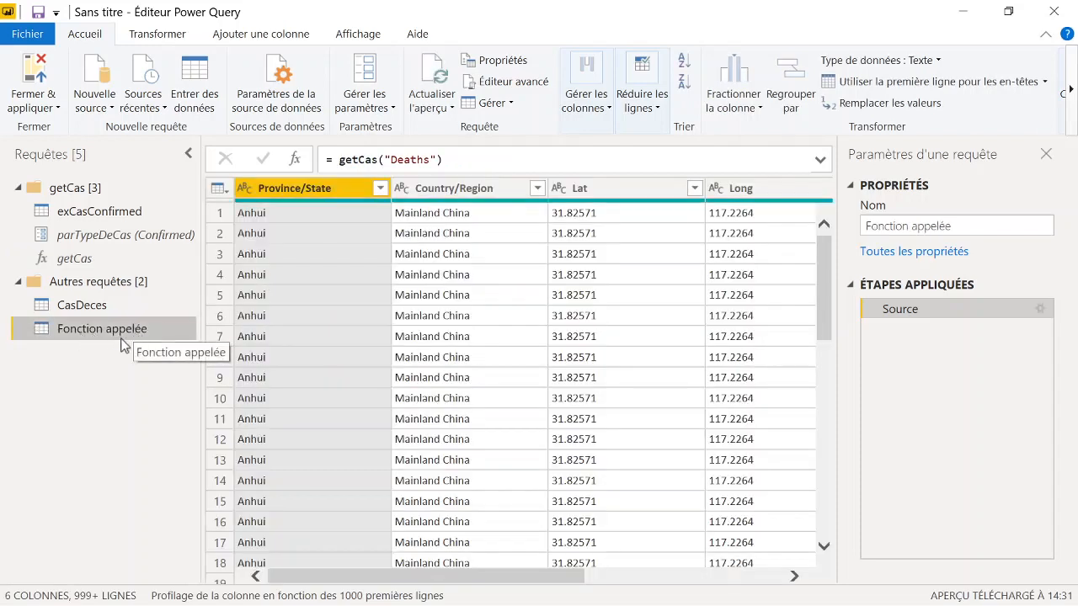
pyautogui.hscroll(5, 474, 325)
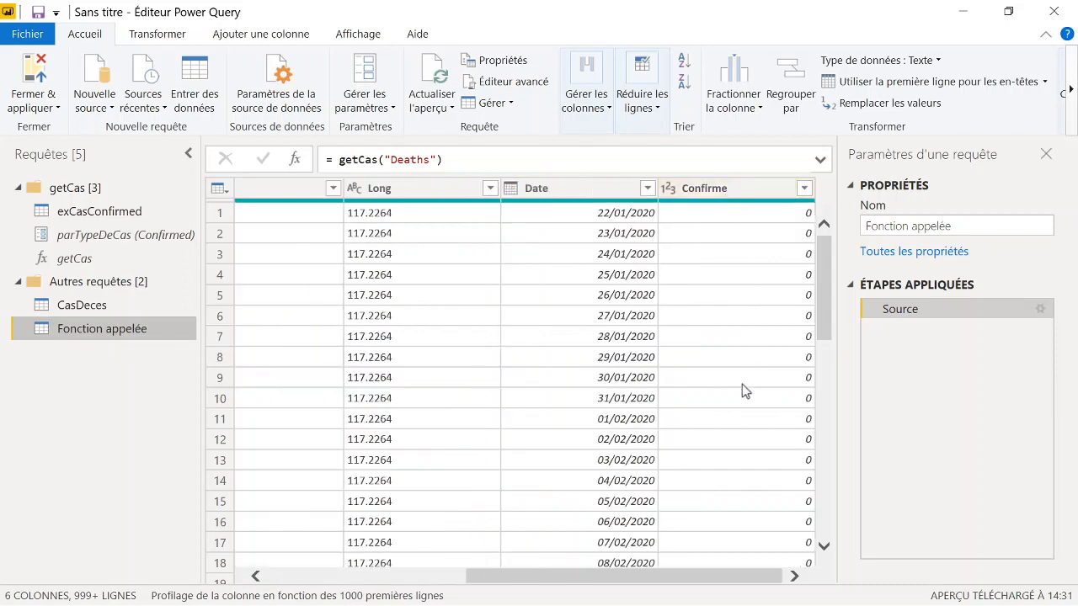
# Compare the date and case values of the invoked Deaths table with those in the CasDeces query
pyautogui.scroll(-3, 740, 412)
pyautogui.scroll(3, 740, 425)
pyautogui.scroll(-3, 761, 410)
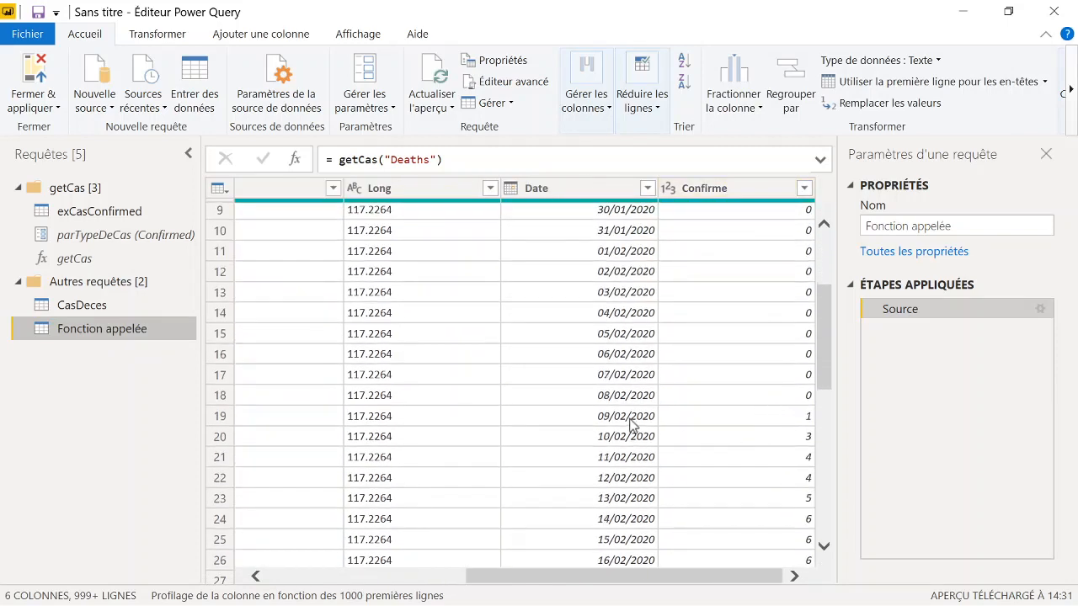
pyautogui.click(84, 305)
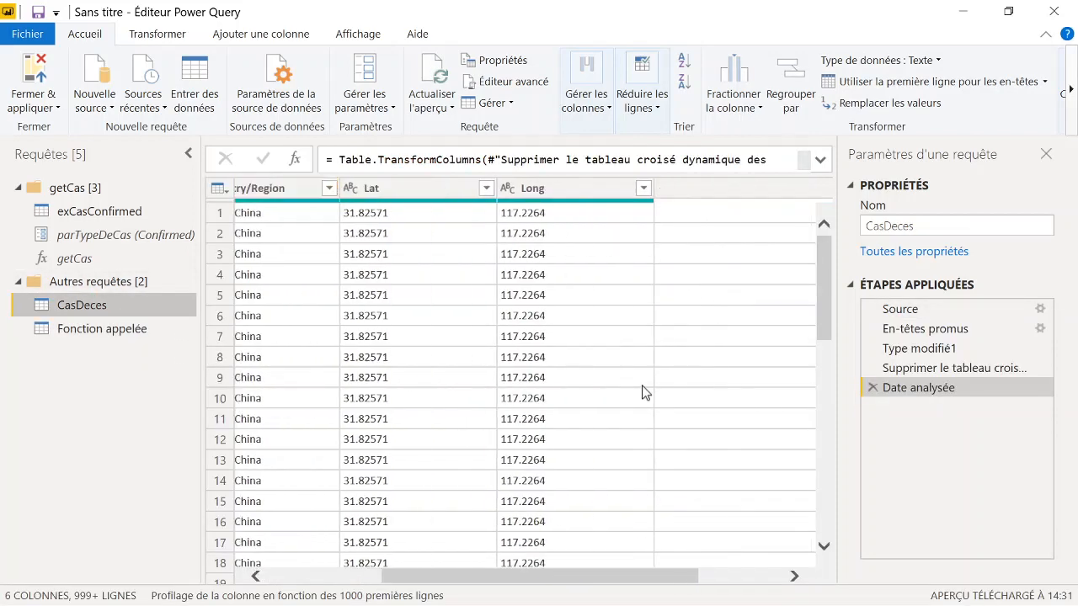
pyautogui.hscroll(3, 644, 393)
pyautogui.scroll(-4, 680, 396)
pyautogui.click(759, 389)
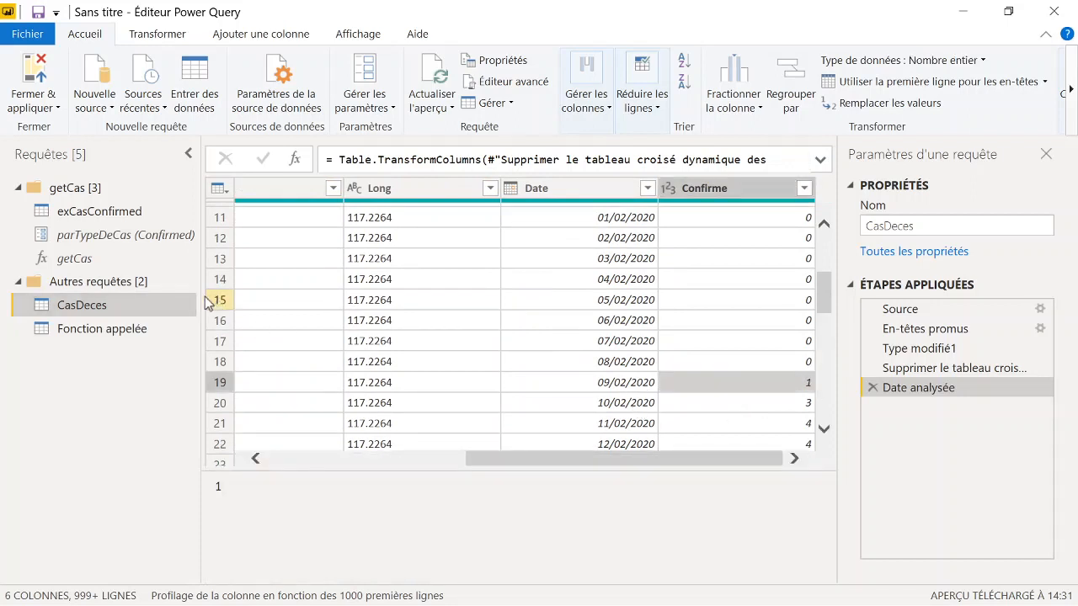
# Delete the CasDeces query and confirm its removal
pyautogui.rightClick(128, 302)
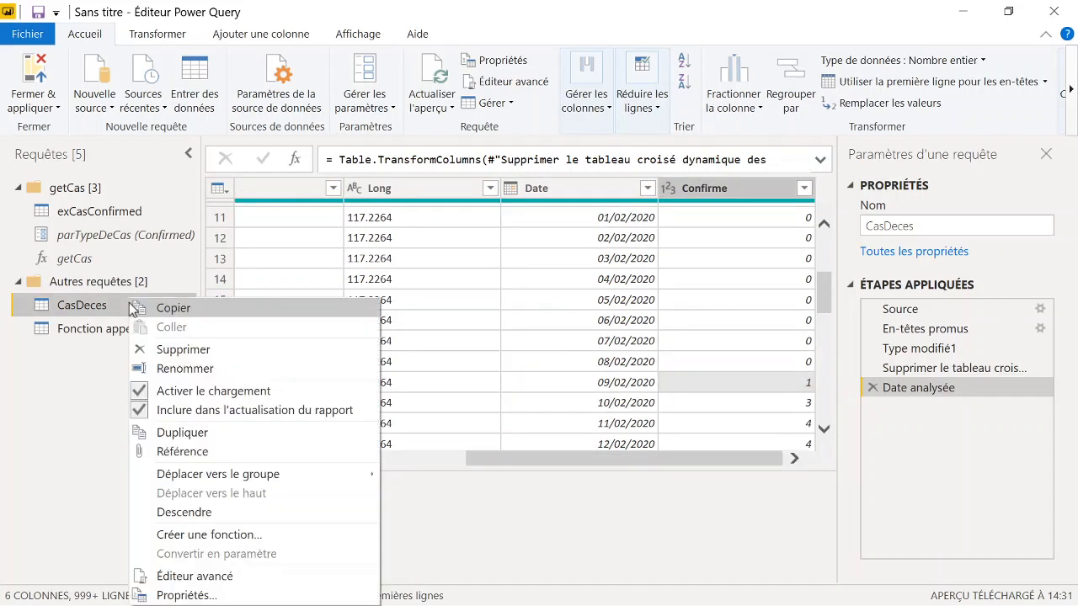
pyautogui.click(195, 356)
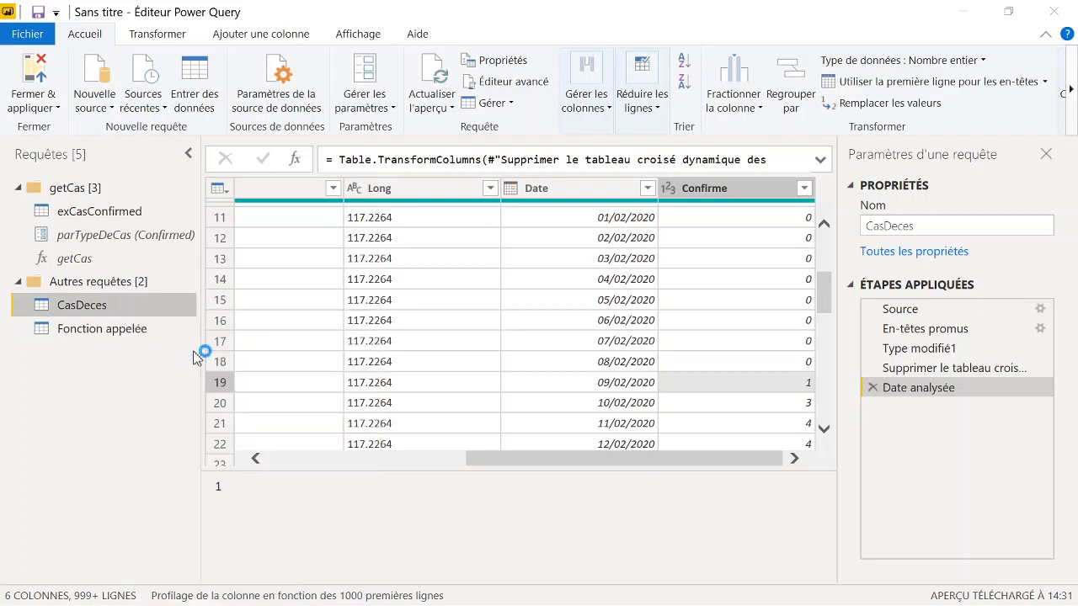
pyautogui.click(612, 345)
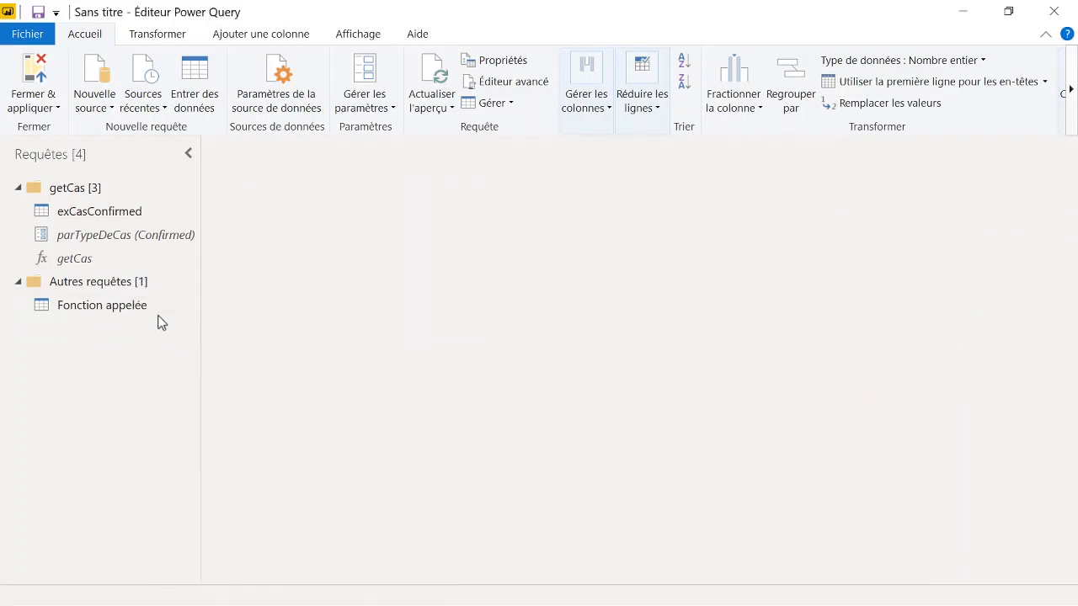
# Rename the query invoked from getCas with Deaths as casDeaths
pyautogui.click(144, 310)
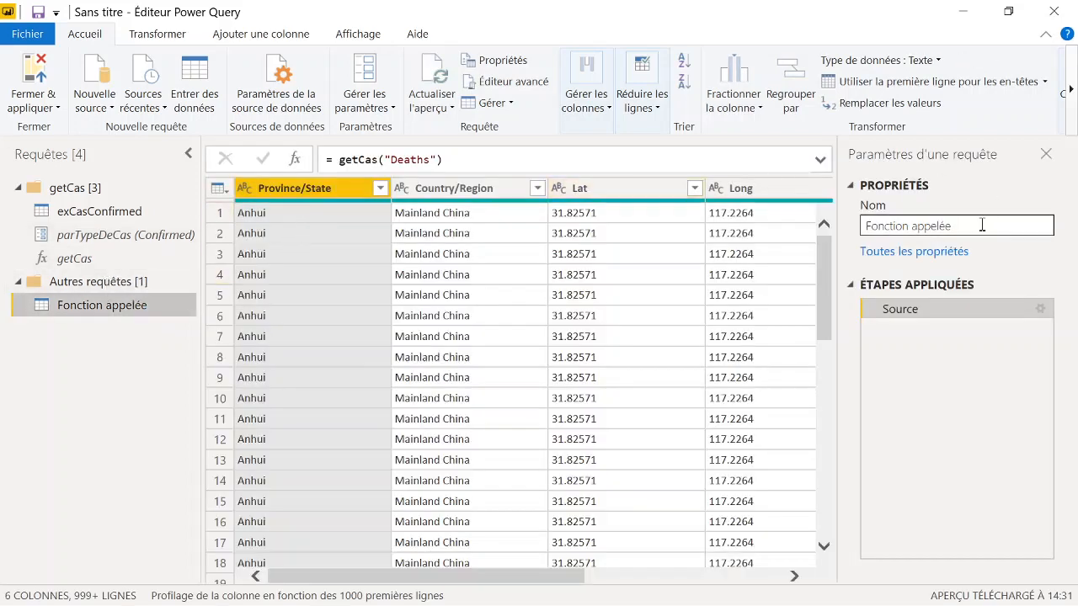
pyautogui.moveTo(982, 226); pyautogui.dragTo(617, 202)
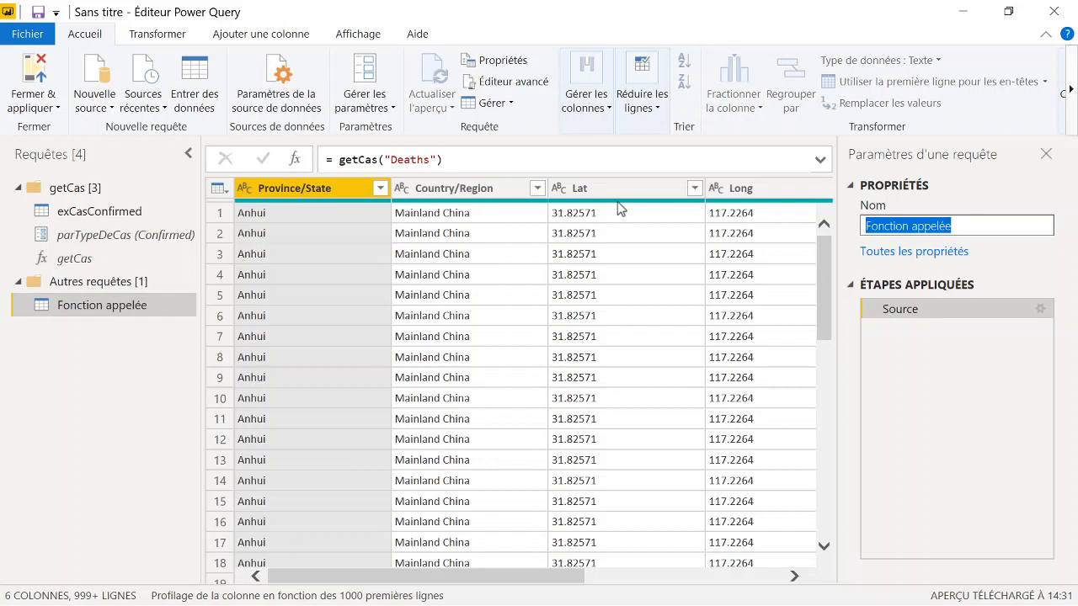
pyautogui.write('casD')
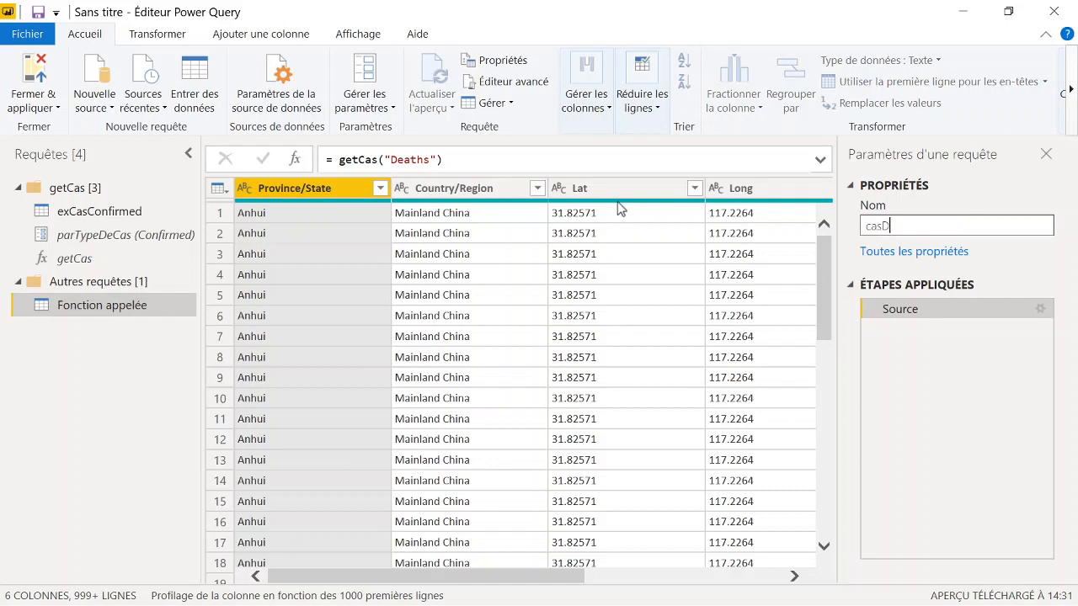
pyautogui.write('eats')
pyautogui.write('s')
pyautogui.press('Return')
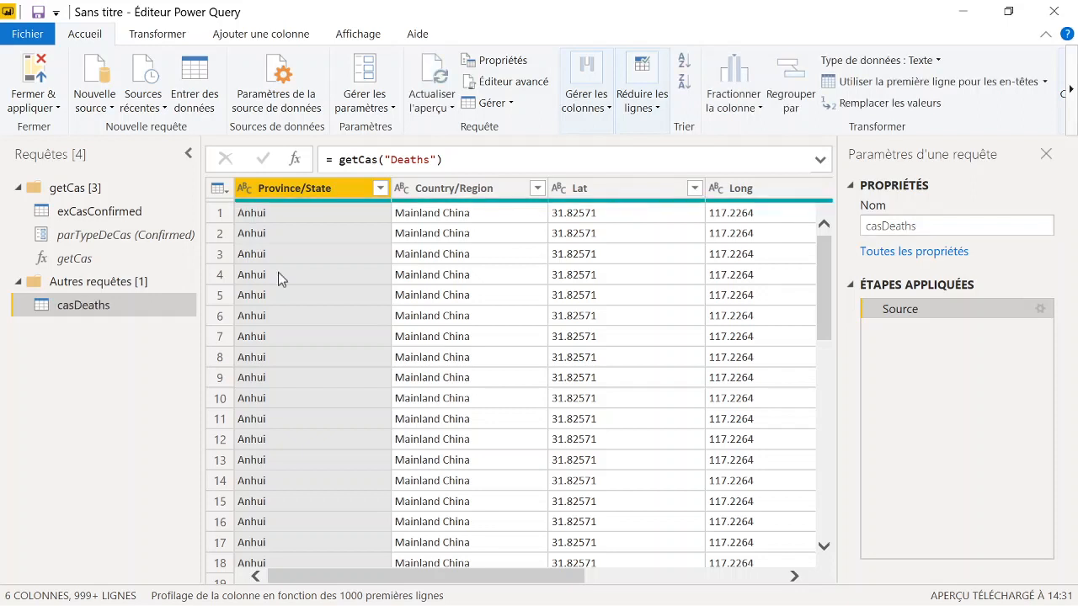
# Invoke getCas with parTypeDeCas set to Confirmed and name the resulting query casConfirmed
pyautogui.click(64, 258)
pyautogui.click(266, 247)
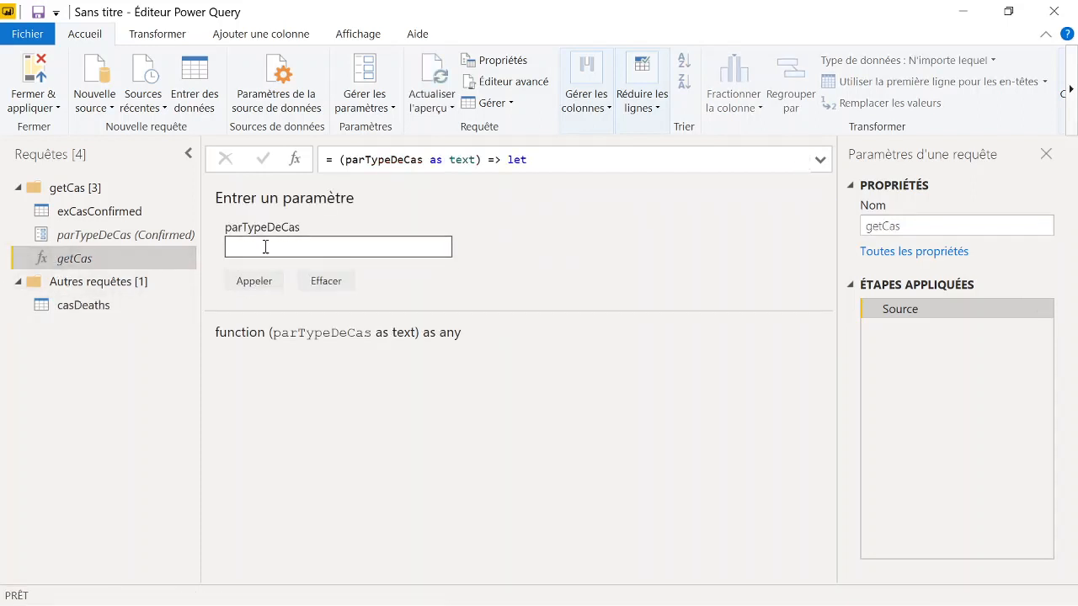
pyautogui.write('Confirmed')
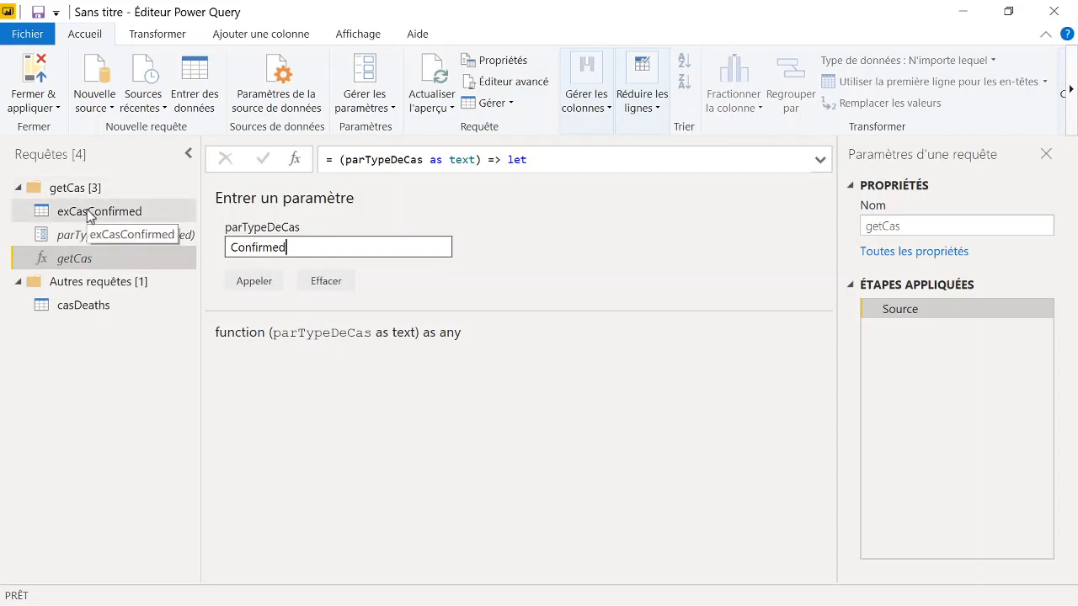
pyautogui.click(253, 280)
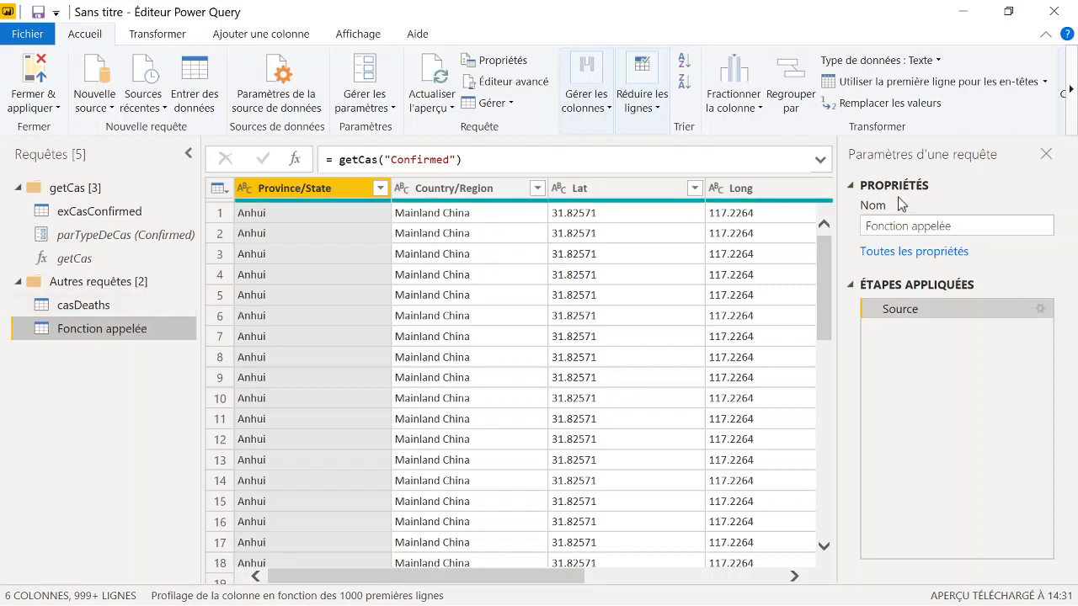
pyautogui.click(960, 226)
pyautogui.write('casCo')
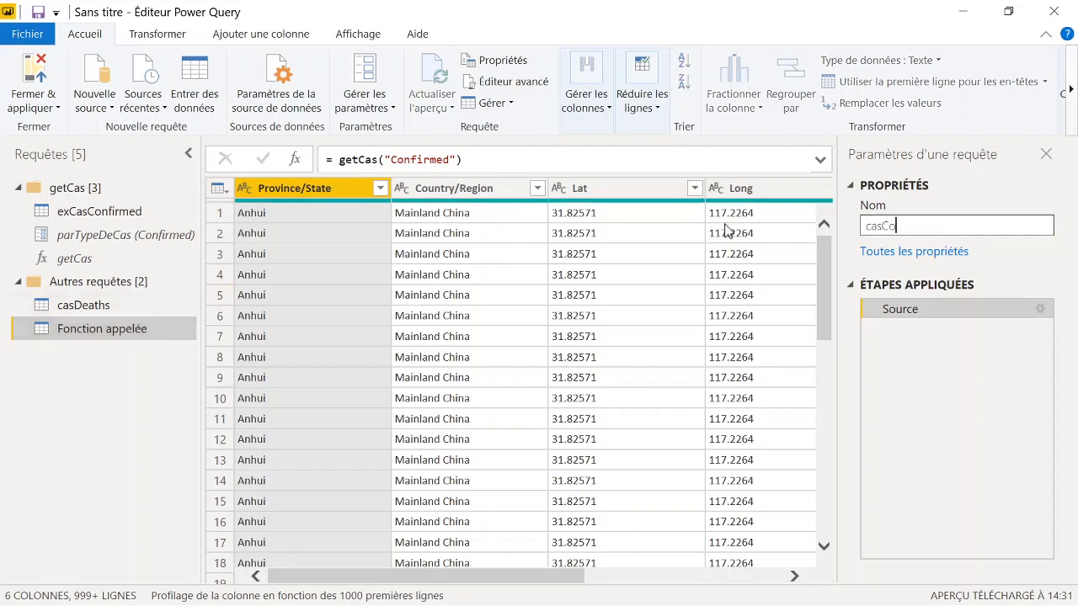
pyautogui.write('nfirmed')
pyautogui.press('Return')
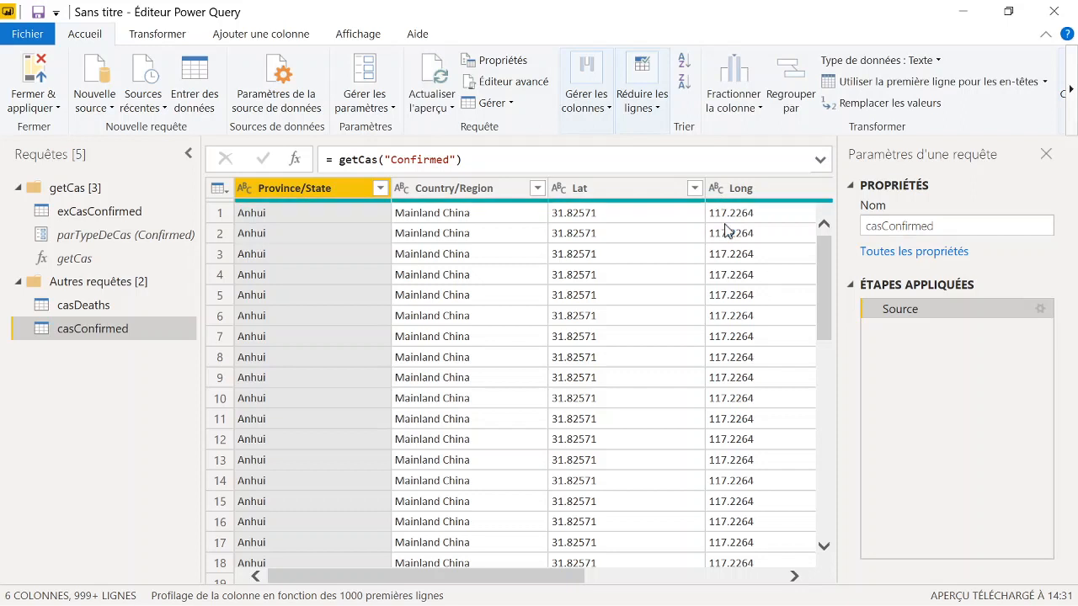
pyautogui.click(93, 260)
pyautogui.click(270, 245)
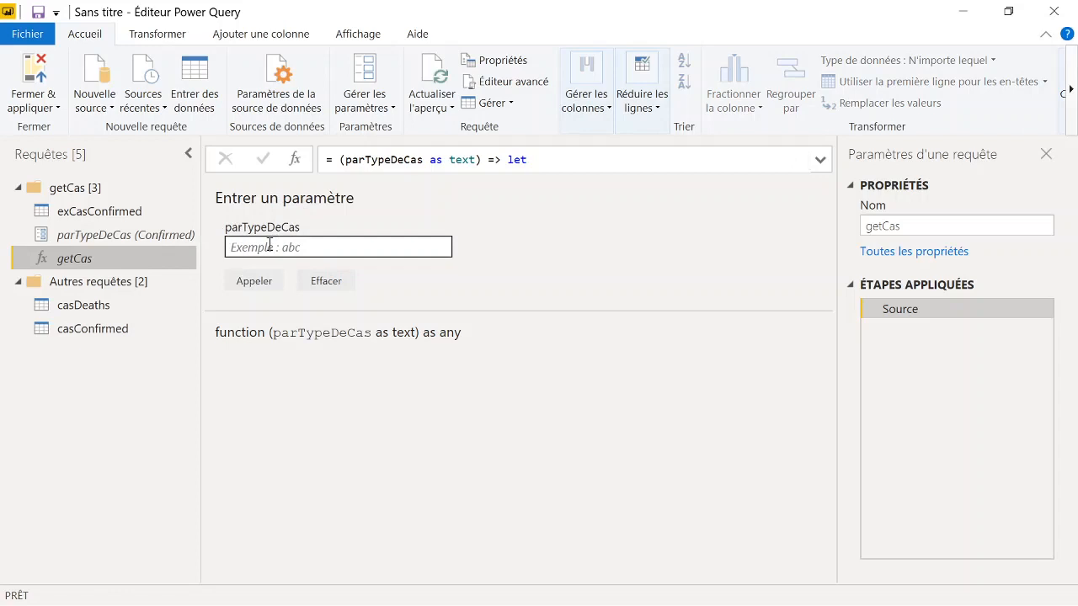
pyautogui.write('Recovered')
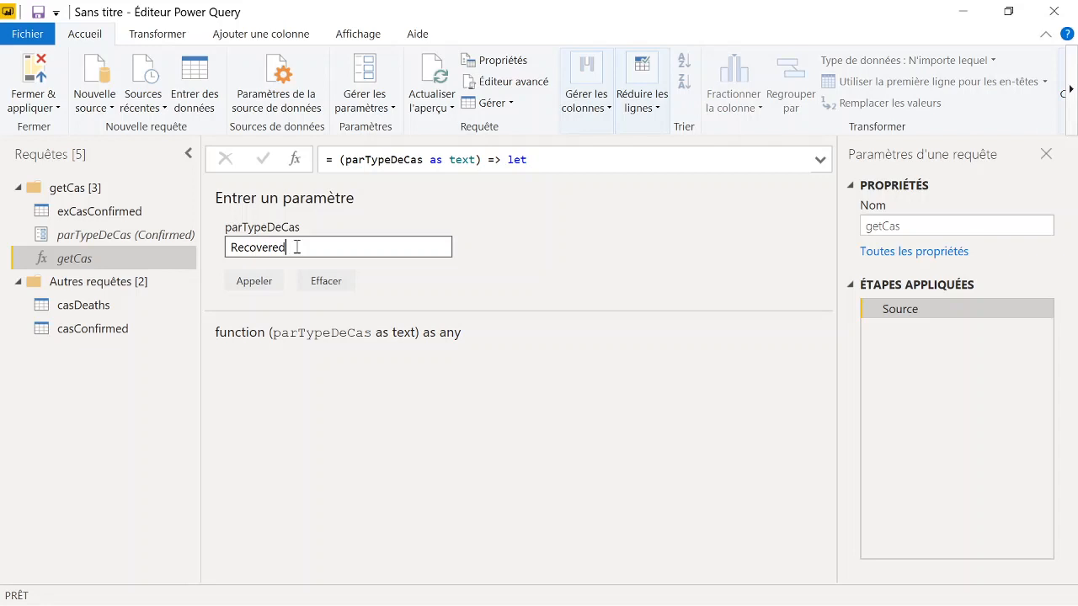
pyautogui.moveTo(297, 246); pyautogui.dragTo(204, 251)
pyautogui.press('BackSpace')
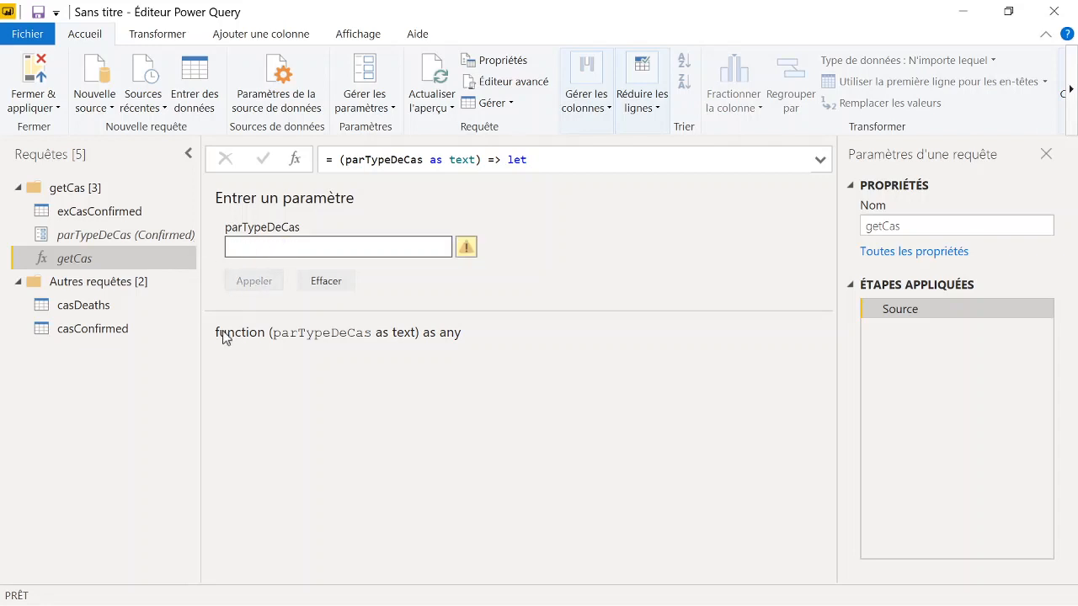
pyautogui.click(226, 338)
pyautogui.click(326, 283)
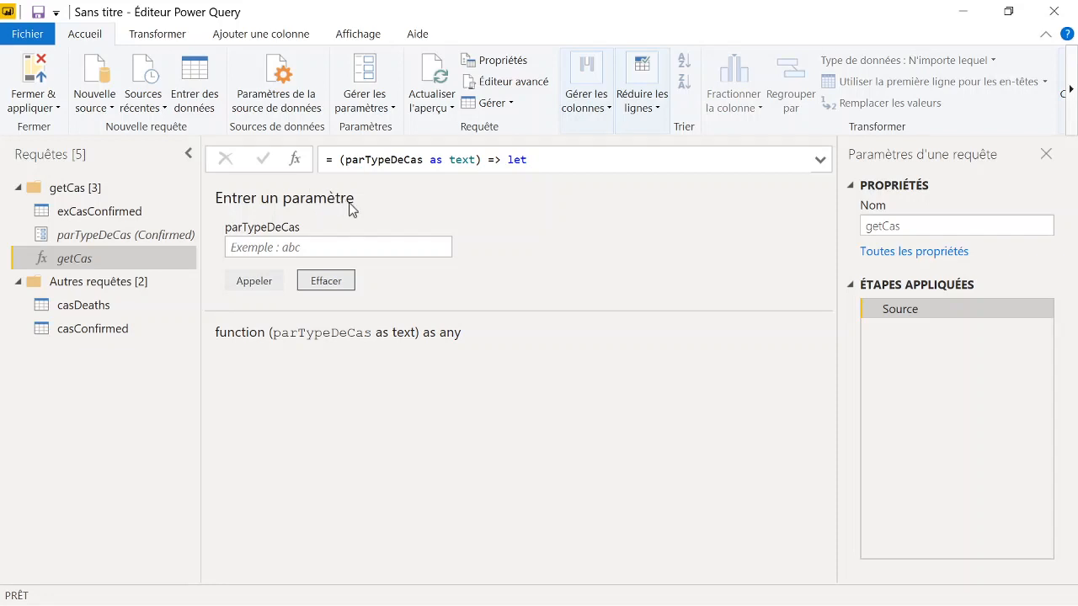
# Start a manually entered table with one column named cas containing the rows Confirmed, Deaths and Recovered
pyautogui.click(207, 95)
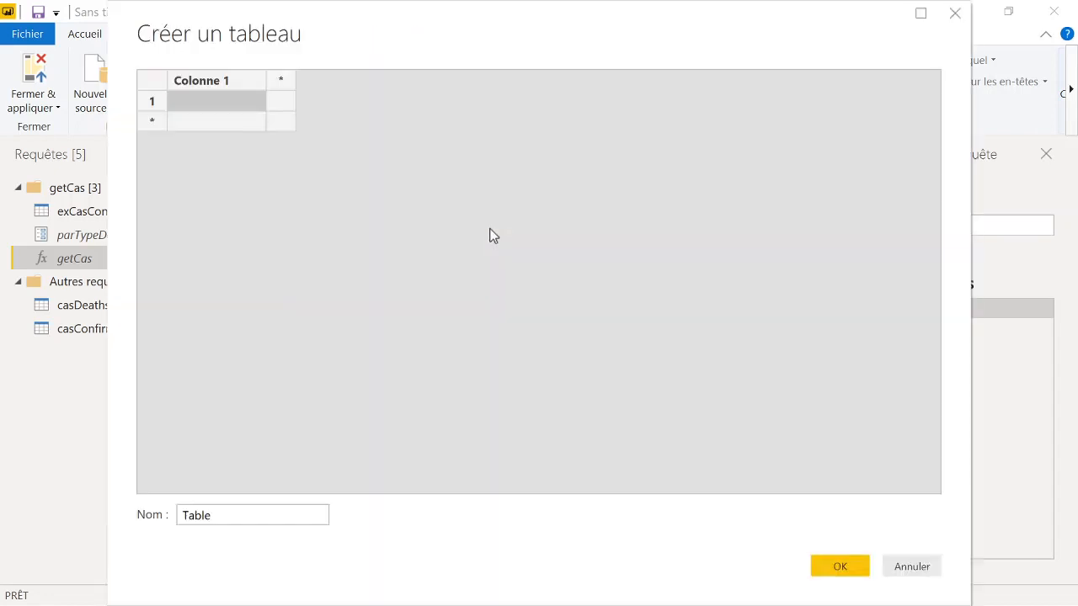
pyautogui.doubleClick(210, 80)
pyautogui.write('cas')
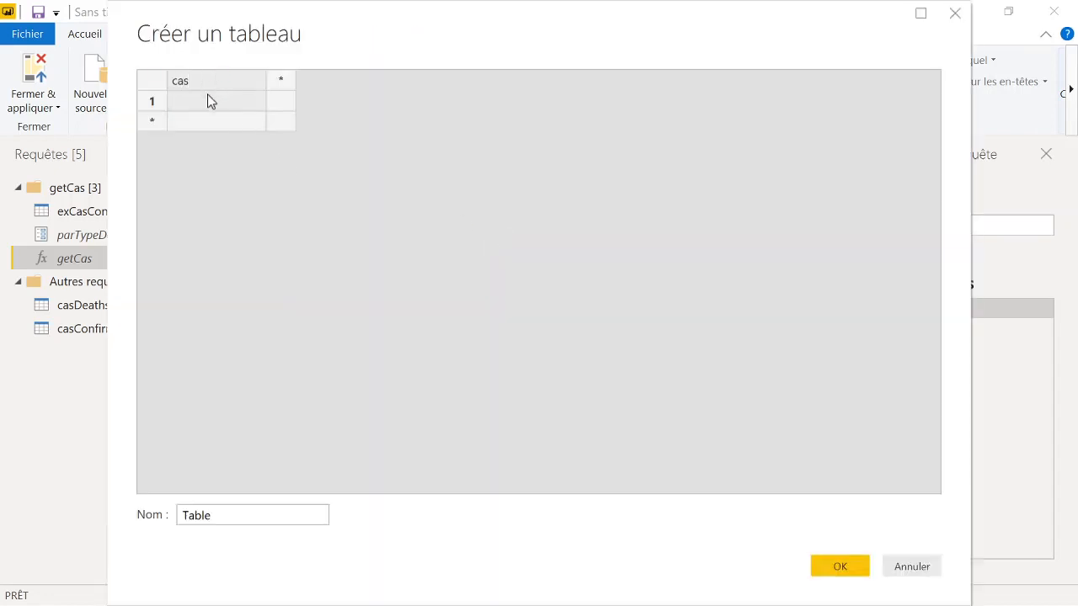
pyautogui.click(208, 100)
pyautogui.write('Confirm')
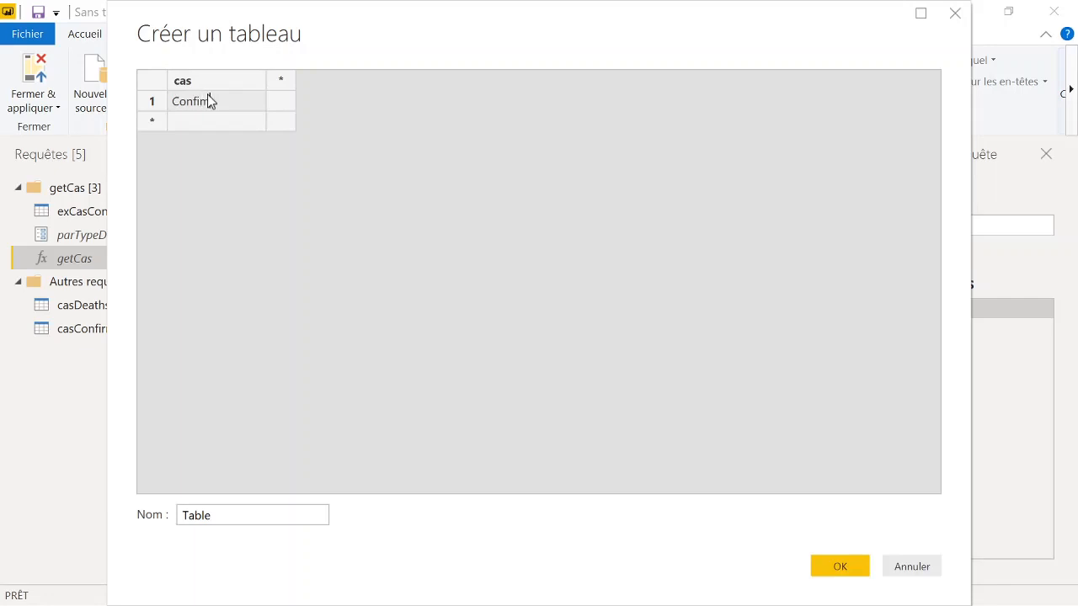
pyautogui.write('ed')
pyautogui.click(235, 123)
pyautogui.write('Deaths')
pyautogui.press('Return')
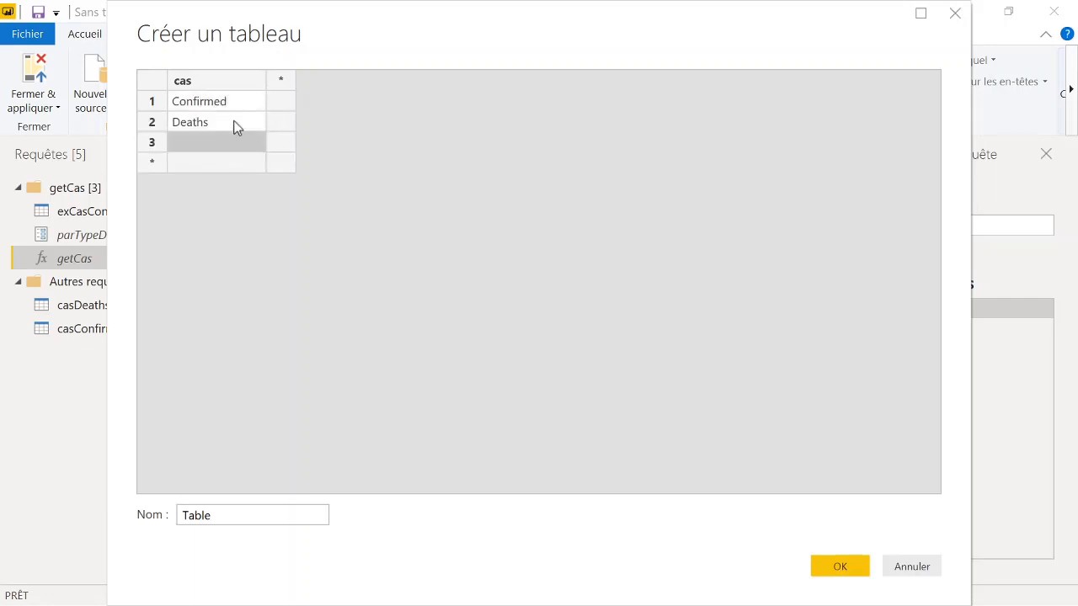
pyautogui.write('Recovered')
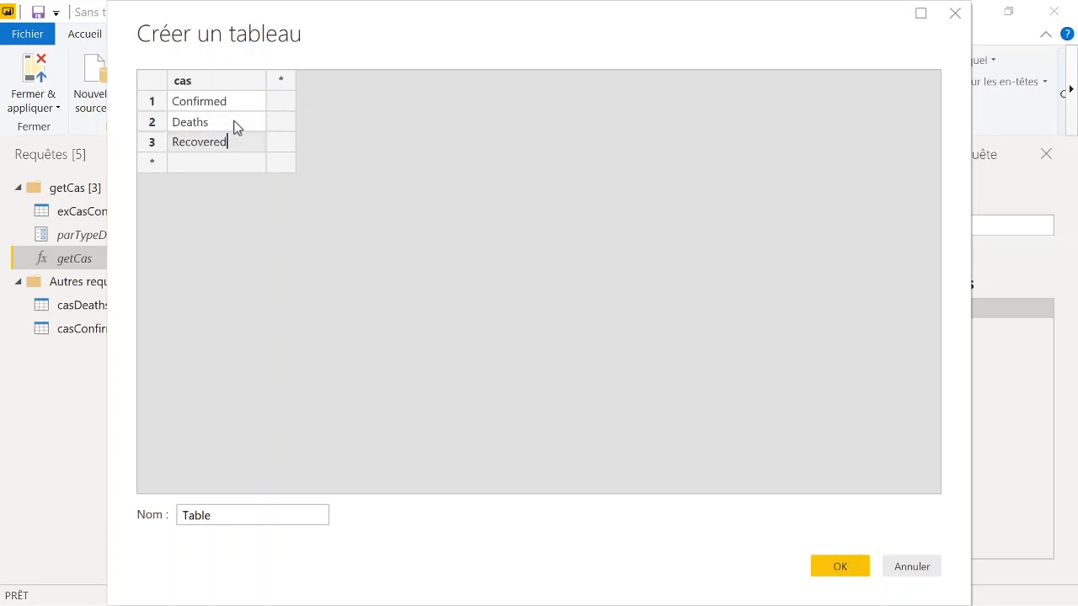
# Name the entered table CasCoronavirus and create it
pyautogui.doubleClick(230, 510)
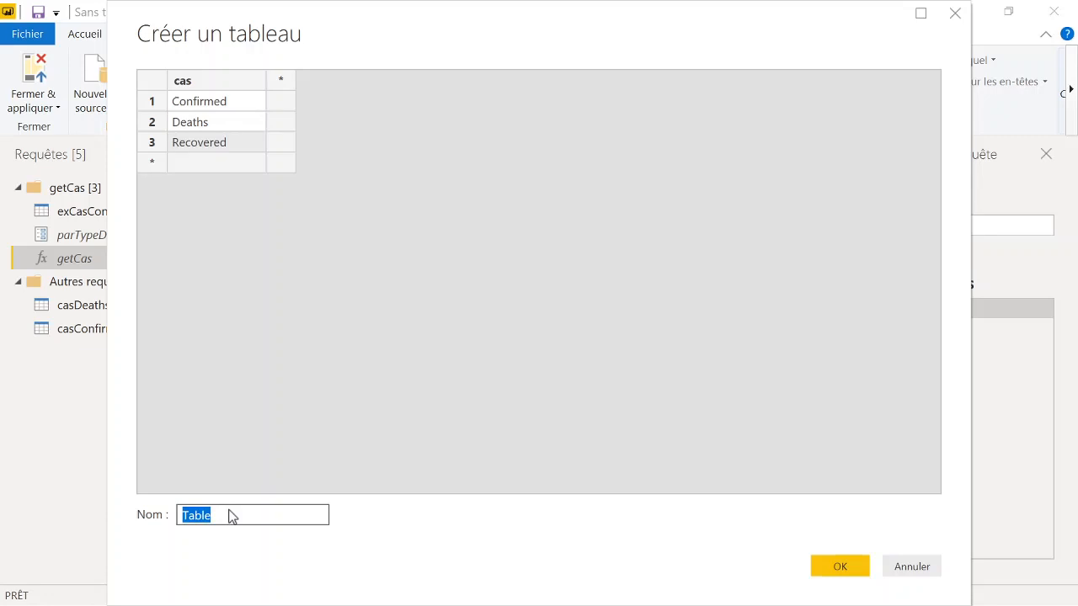
pyautogui.write('CasCoronavirus')
pyautogui.click(845, 569)
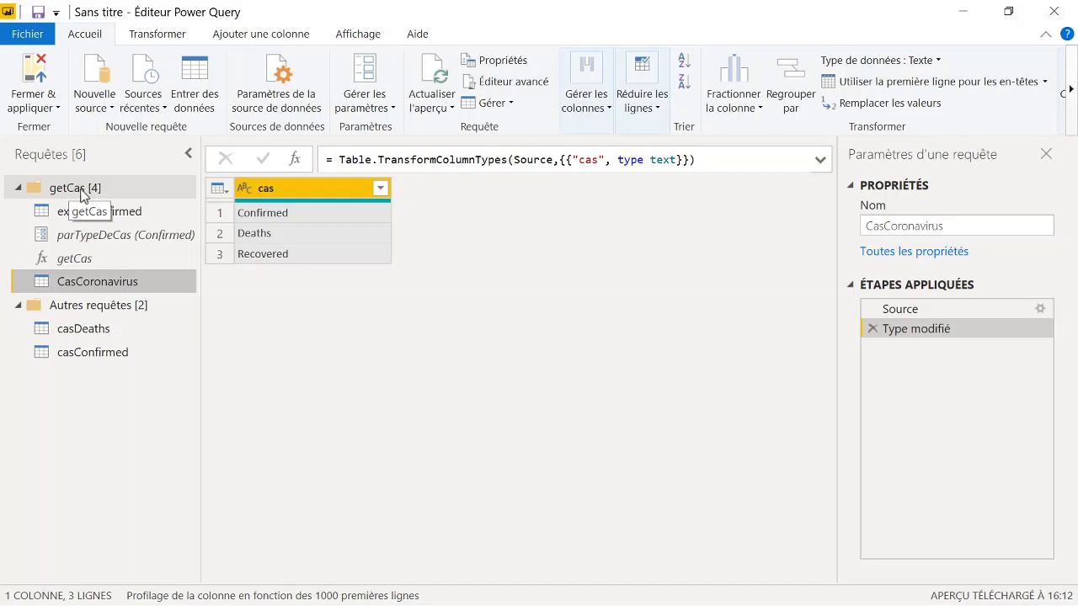
# Move the CasCoronavirus query from the getCas group to the Autres requêtes group
pyautogui.rightClick(97, 285)
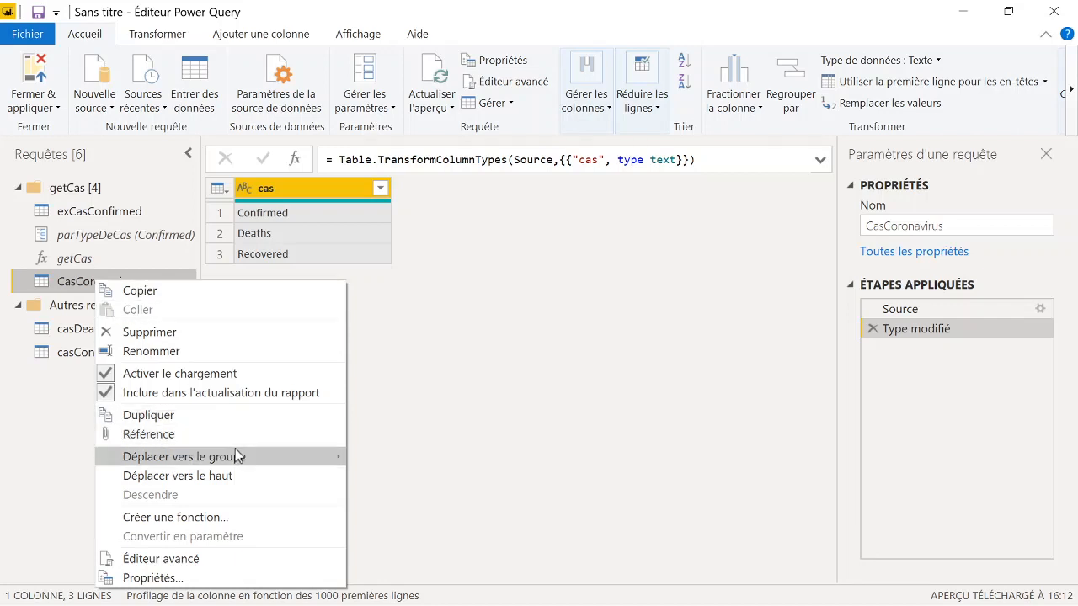
pyautogui.moveTo(236, 455)
pyautogui.click(395, 480)
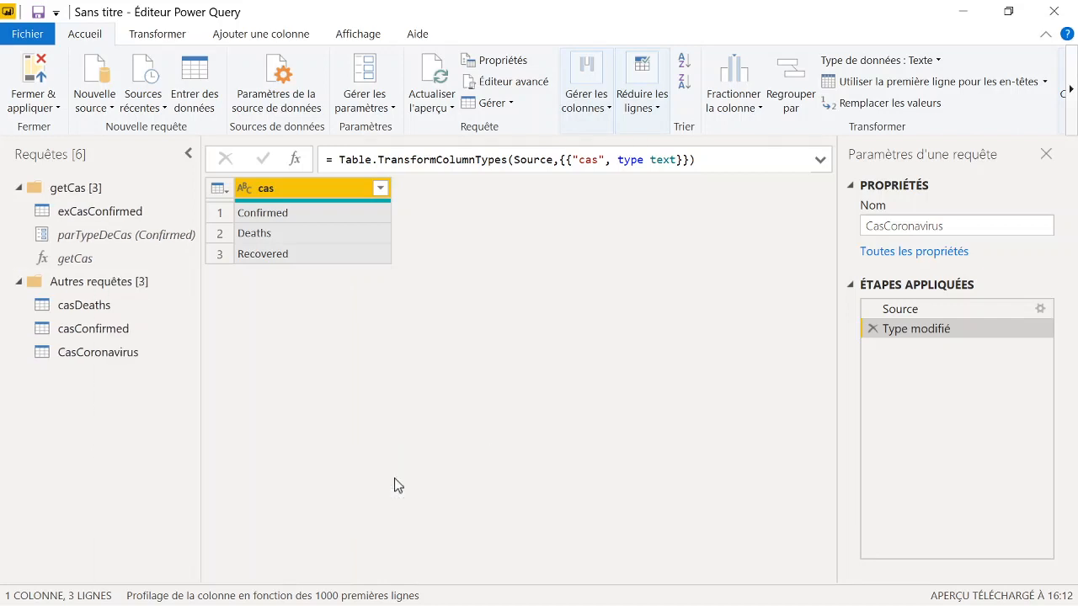
pyautogui.click(19, 188)
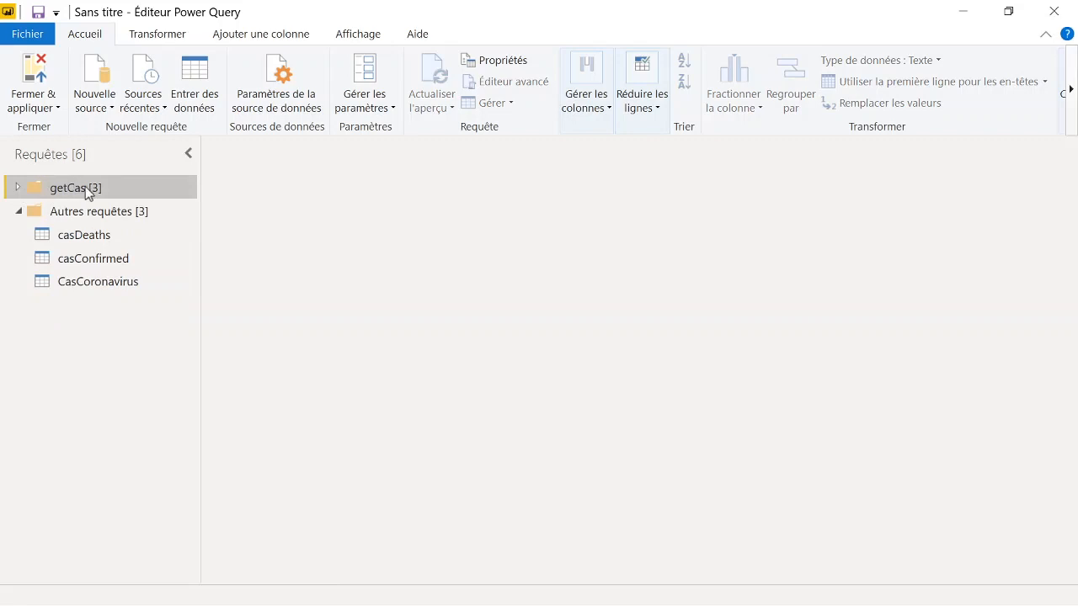
pyautogui.click(113, 285)
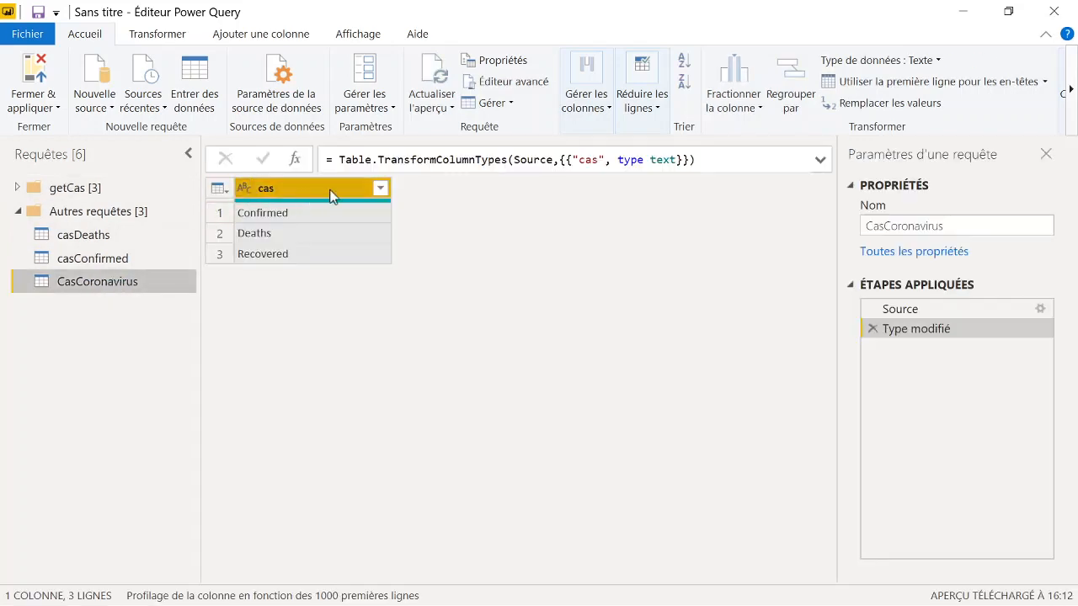
pyautogui.click(17, 187)
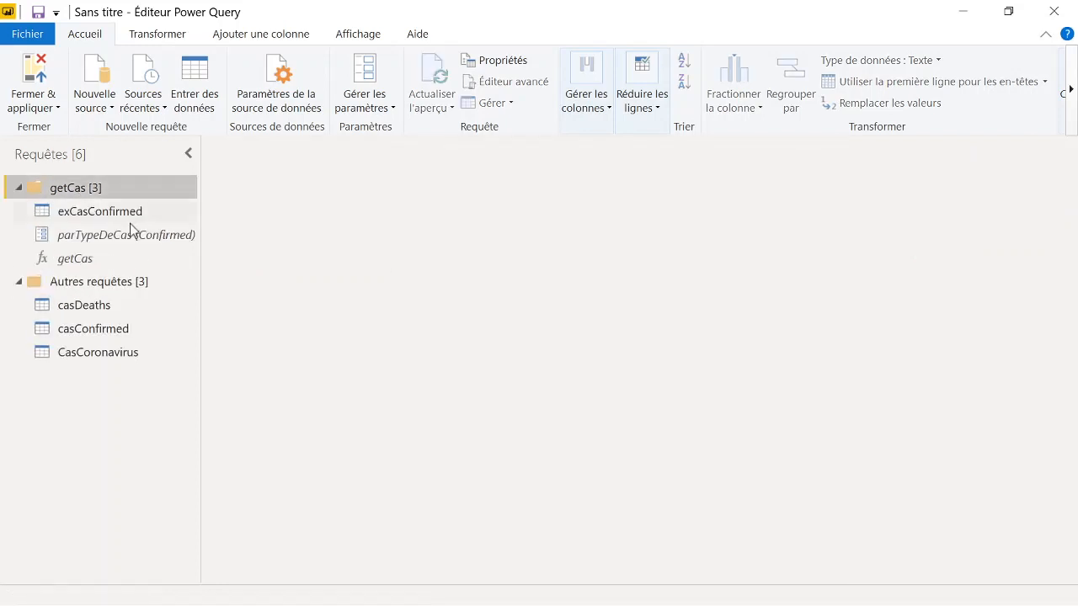
# Invoke the custom function getCas on the CasCoronavirus query as a new column named getCas, taking parTypeDeCas from the cas column
pyautogui.click(125, 352)
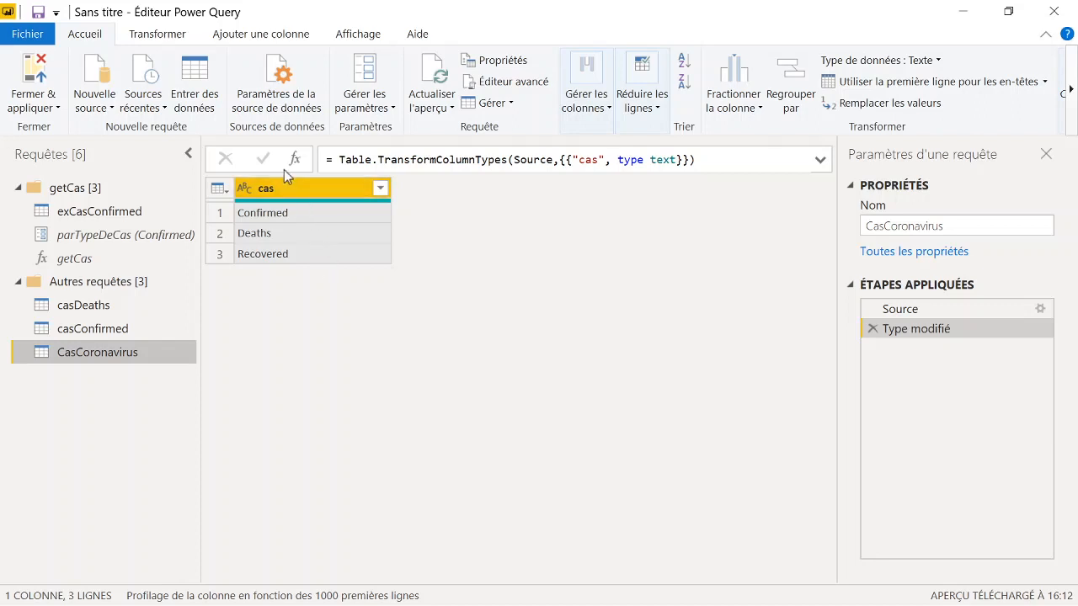
pyautogui.click(277, 35)
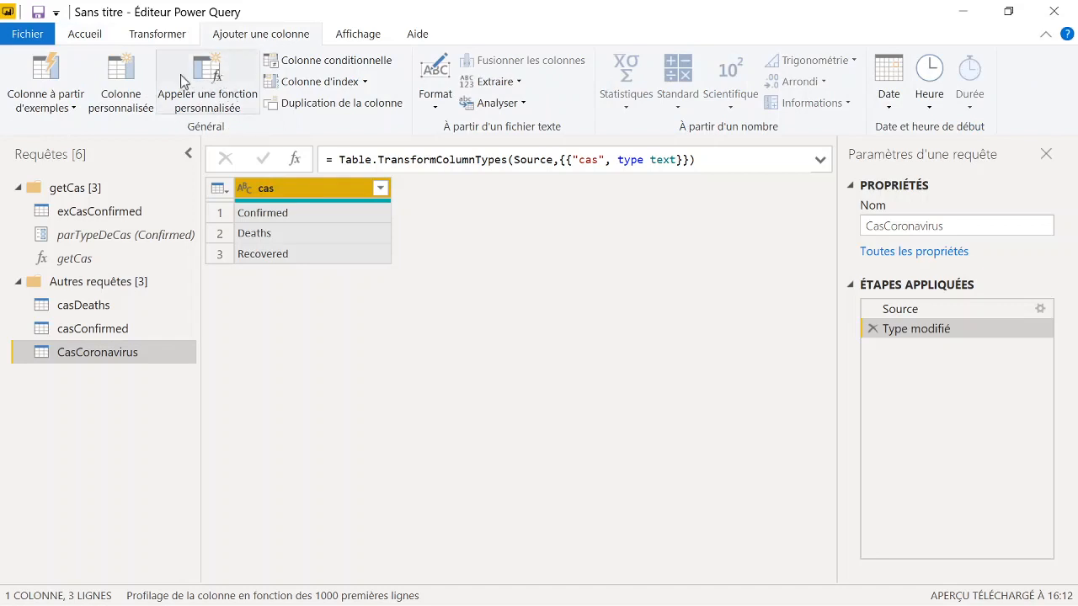
pyautogui.click(228, 107)
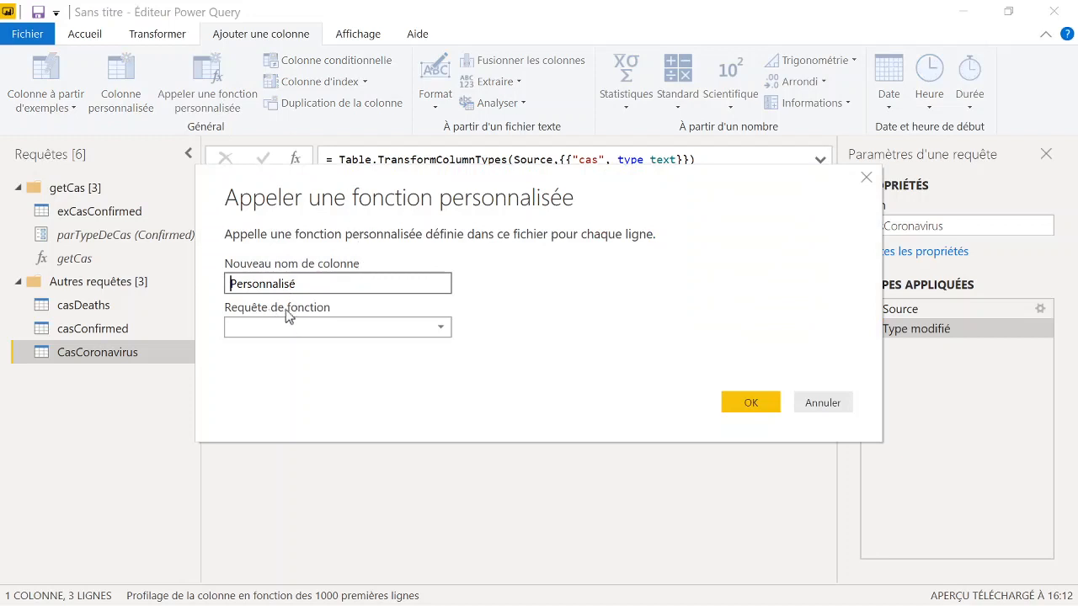
pyautogui.click(321, 322)
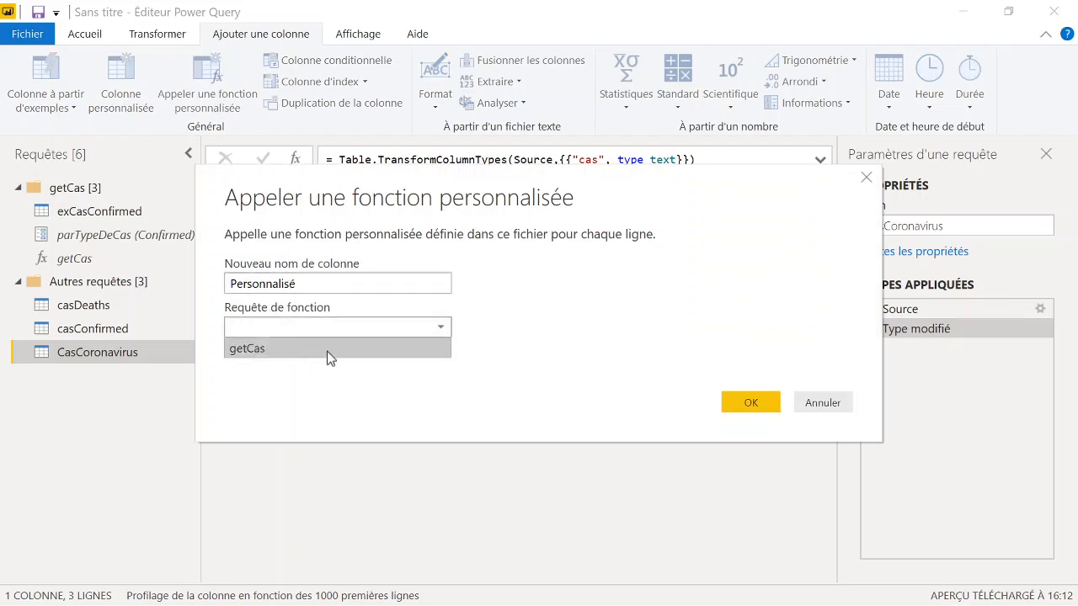
pyautogui.click(320, 349)
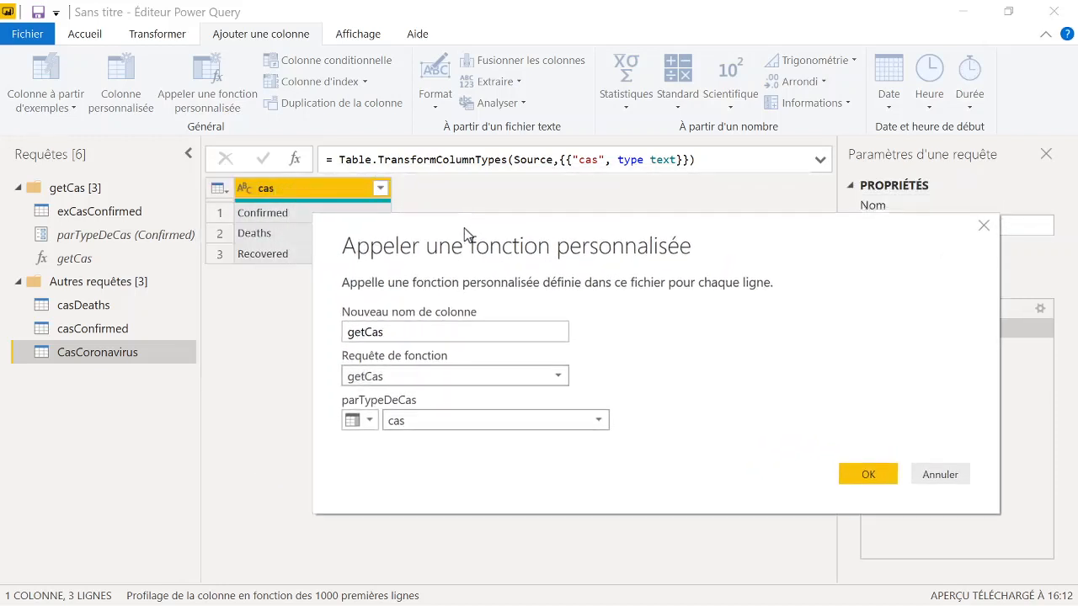
pyautogui.click(428, 426)
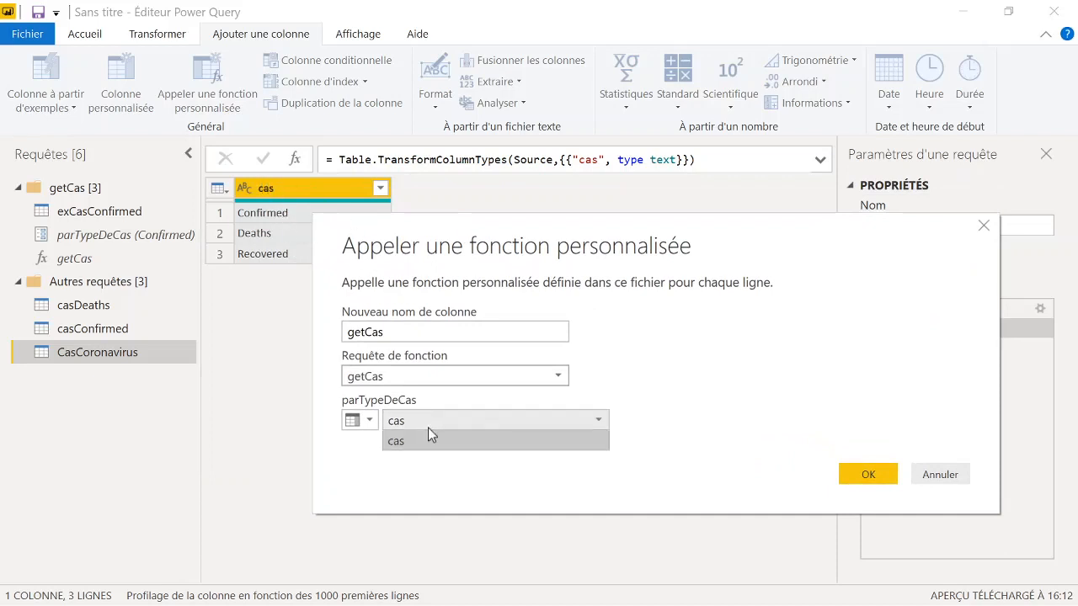
pyautogui.click(425, 424)
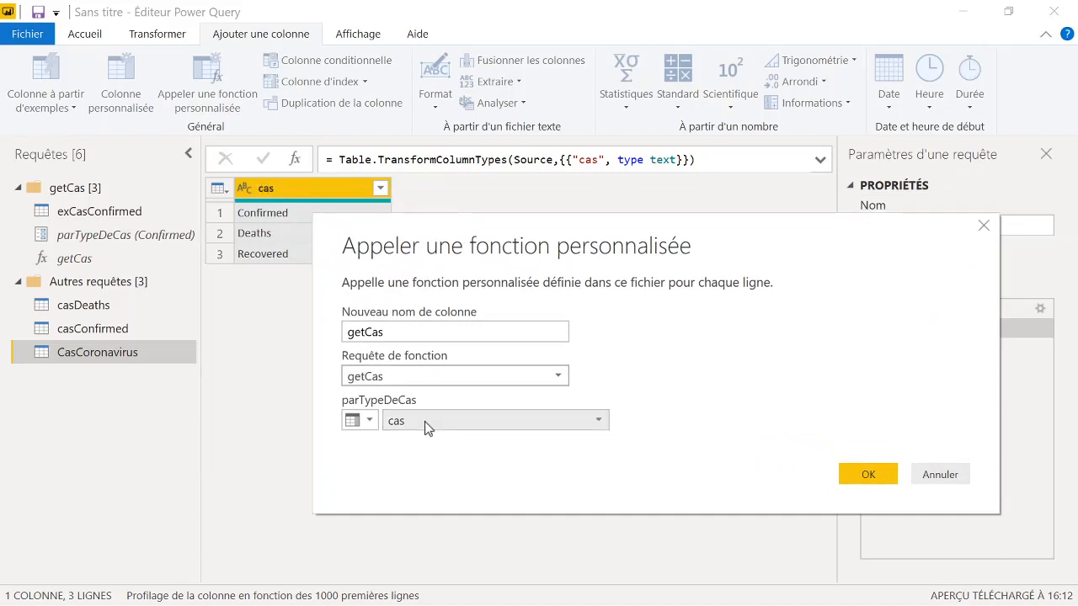
pyautogui.click(388, 333)
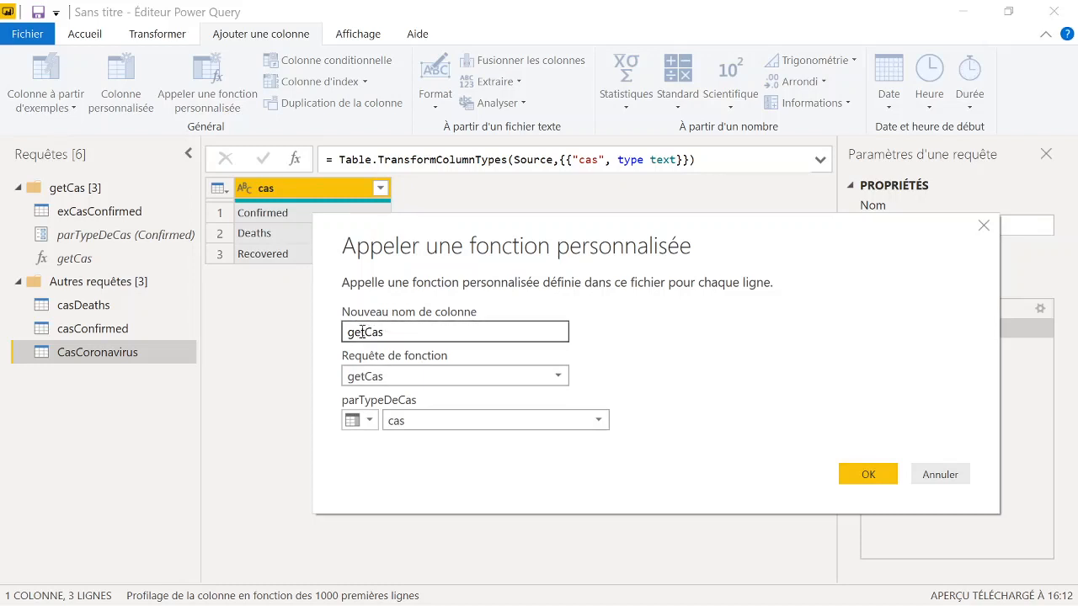
pyautogui.moveTo(448, 254); pyautogui.dragTo(379, 264)
pyautogui.click(795, 478)
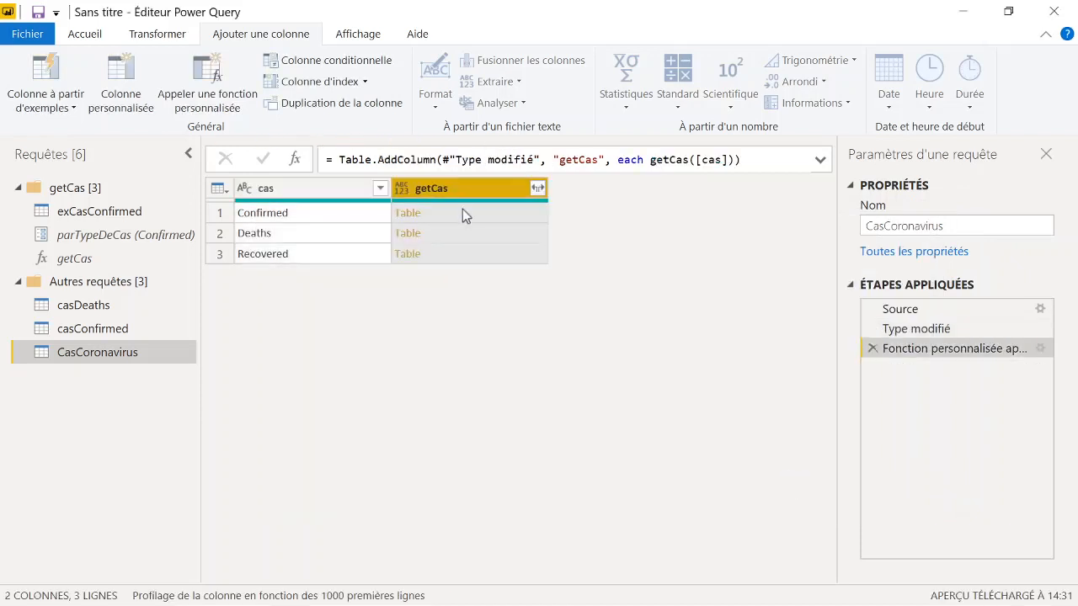
# Preview the Confirmed and Recovered nested tables and expand all getCas columns without the original column name as prefix
pyautogui.click(462, 212)
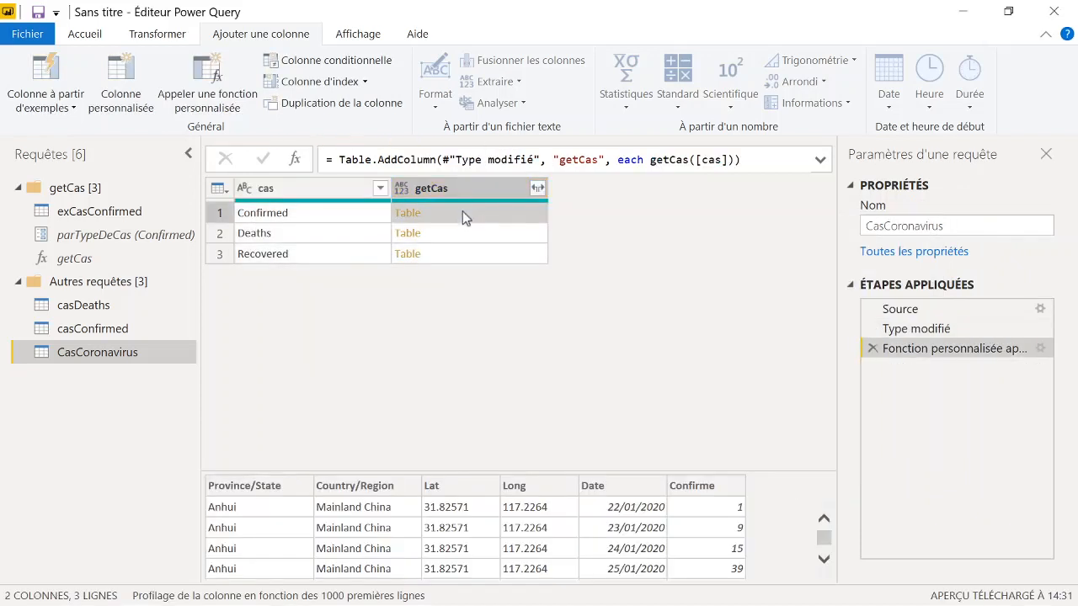
pyautogui.click(459, 255)
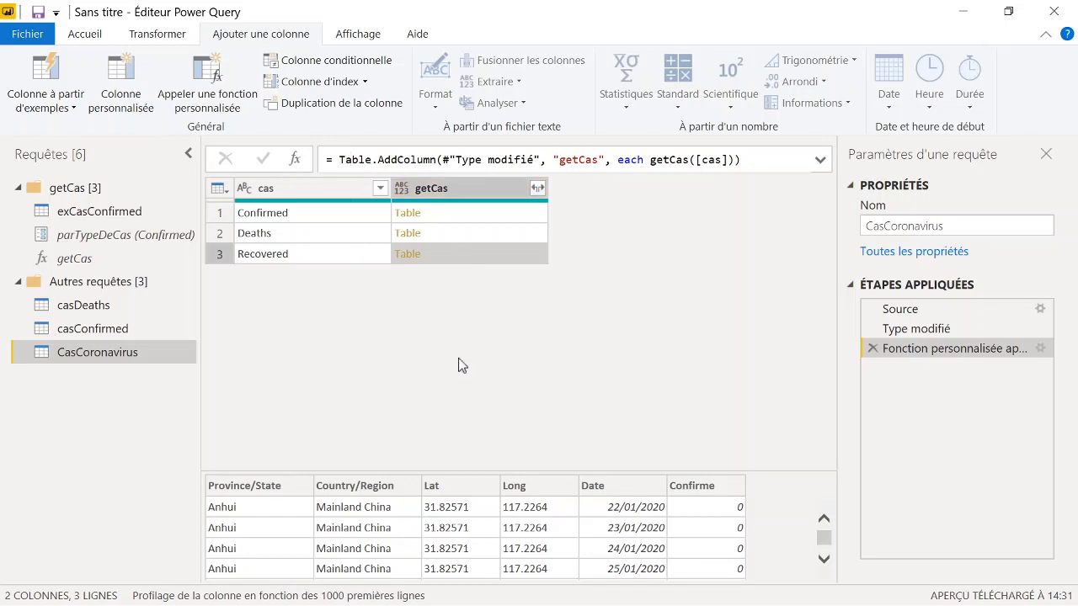
pyautogui.click(537, 189)
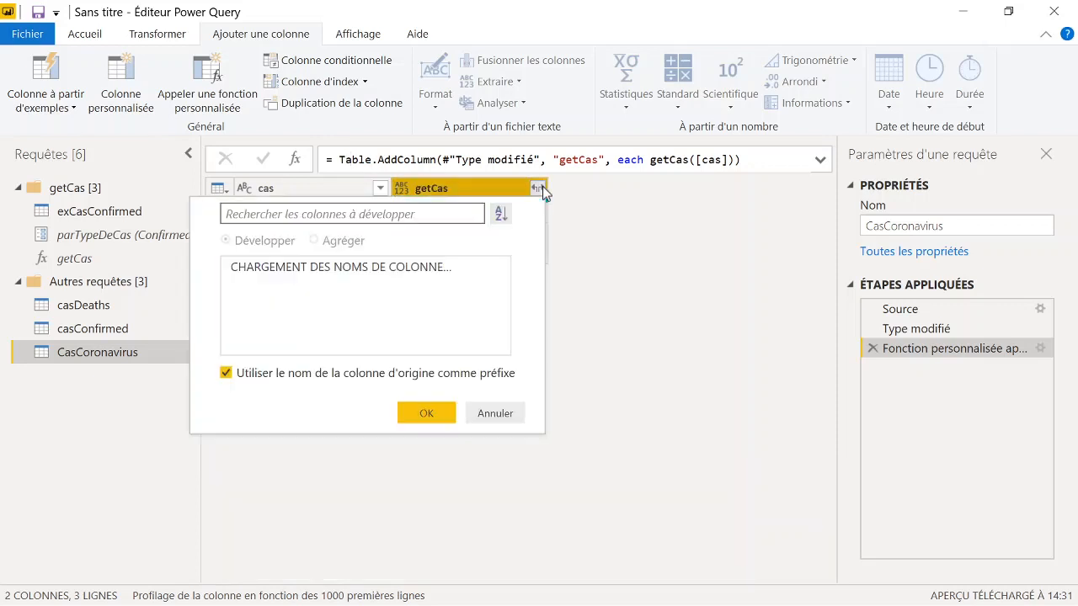
pyautogui.click(263, 413)
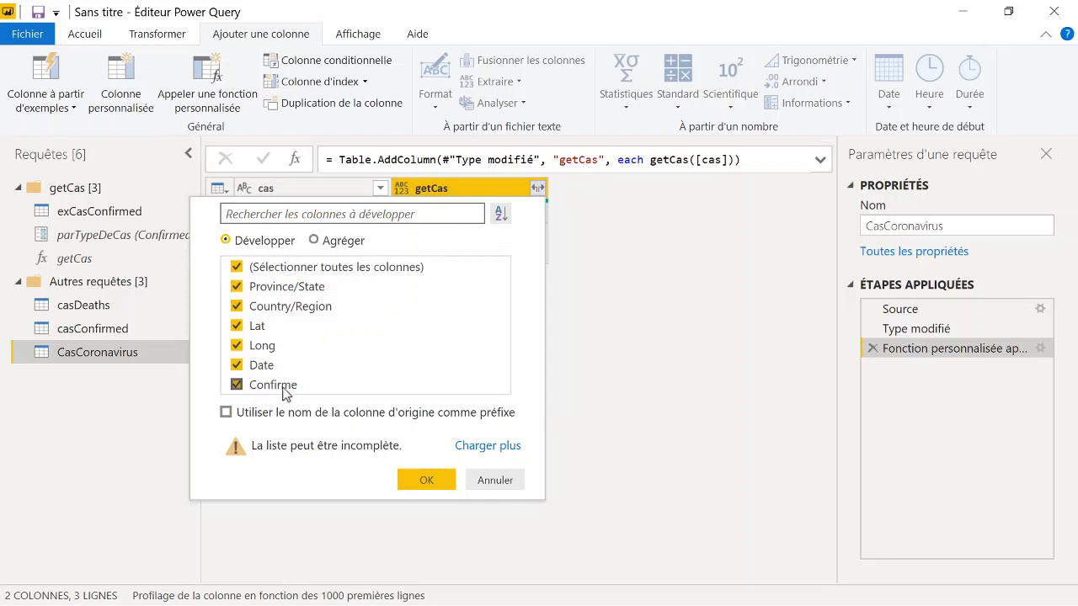
pyautogui.click(423, 480)
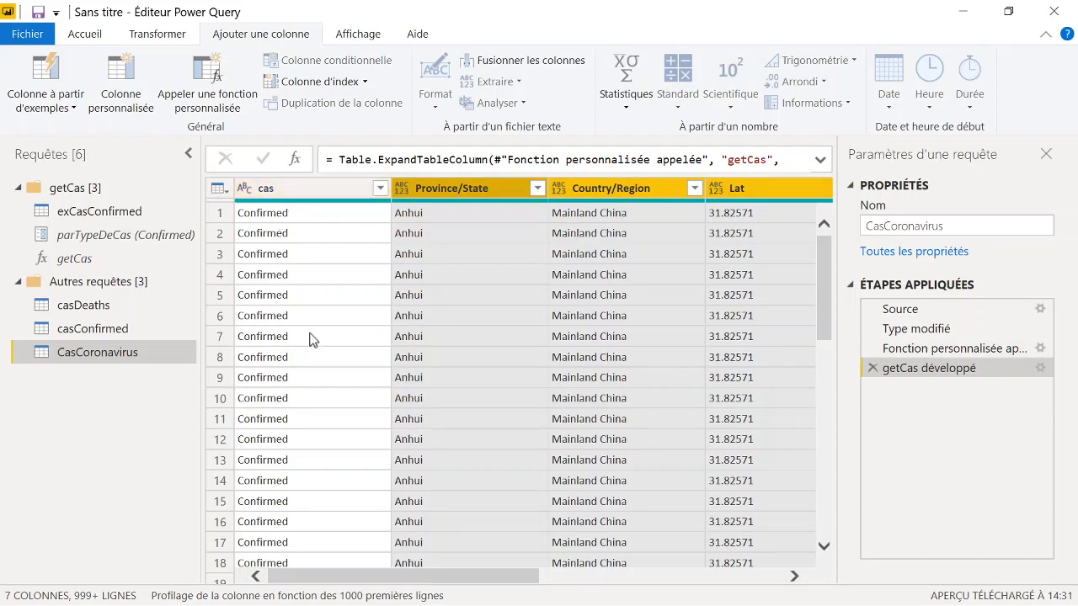
# Examine the expanded CasCoronavirus table, comparing the cas column with the dates and values in the Confirme column
pyautogui.hscroll(5, 420, 396)
pyautogui.hscroll(5, 420, 396)
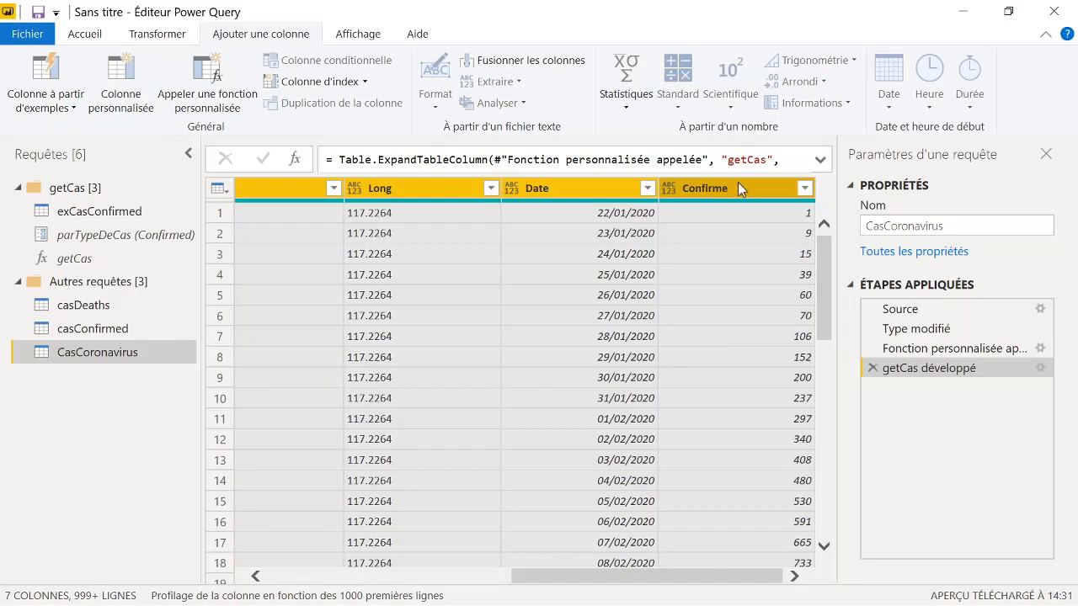
pyautogui.click(757, 188)
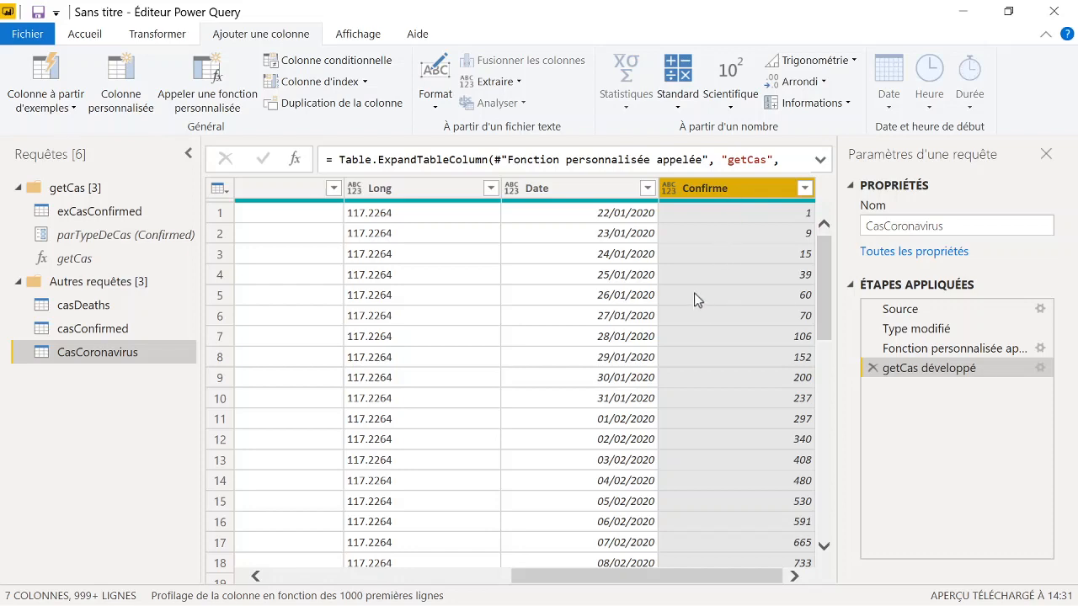
pyautogui.hscroll(-5, 410, 363)
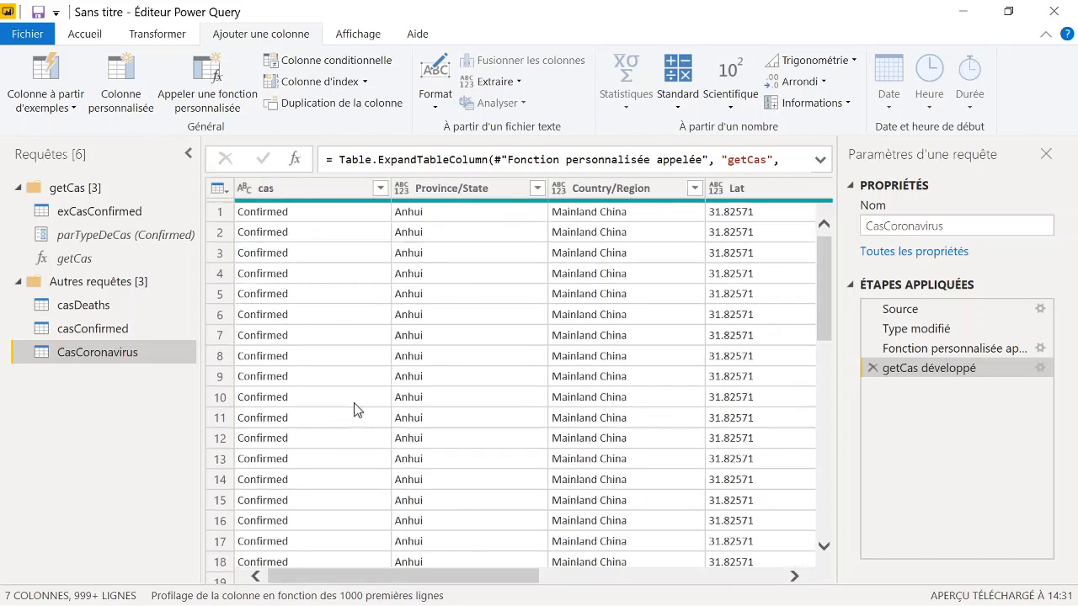
pyautogui.hscroll(5, 353, 410)
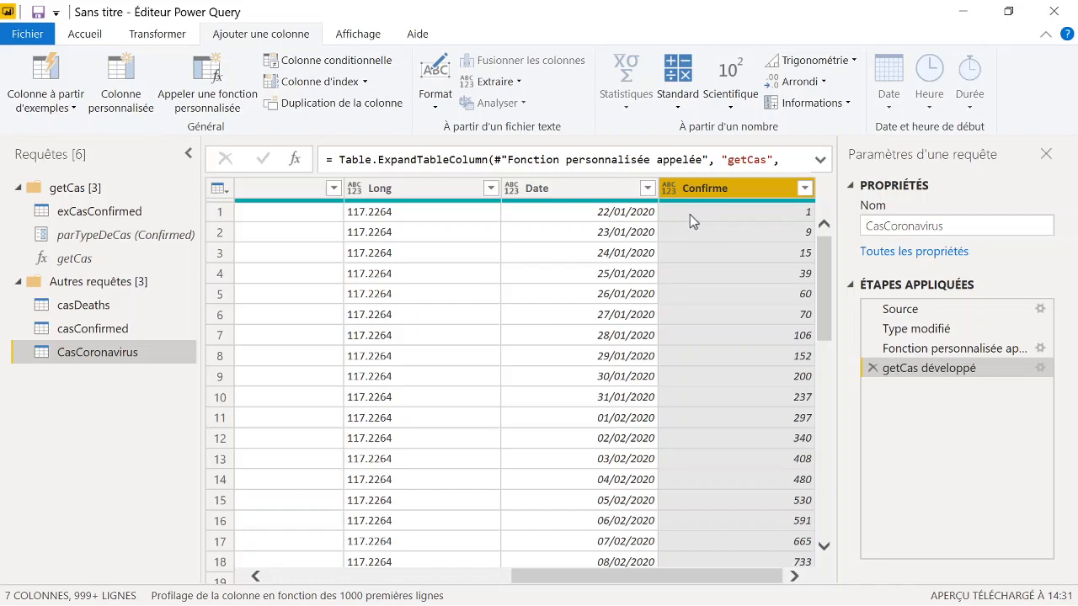
pyautogui.hscroll(-5, 689, 214)
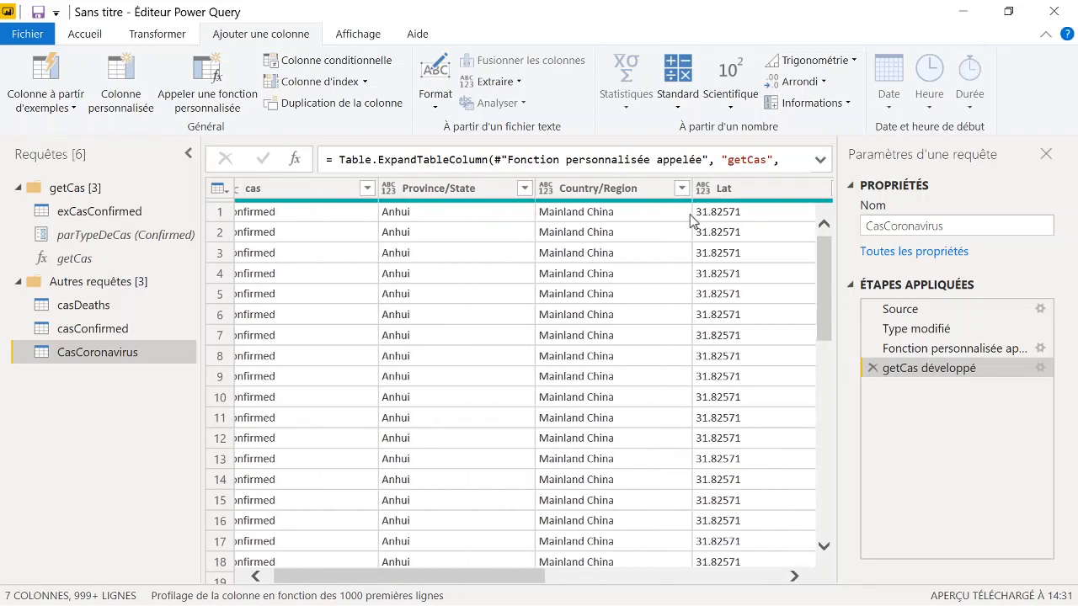
pyautogui.hscroll(3, 690, 219)
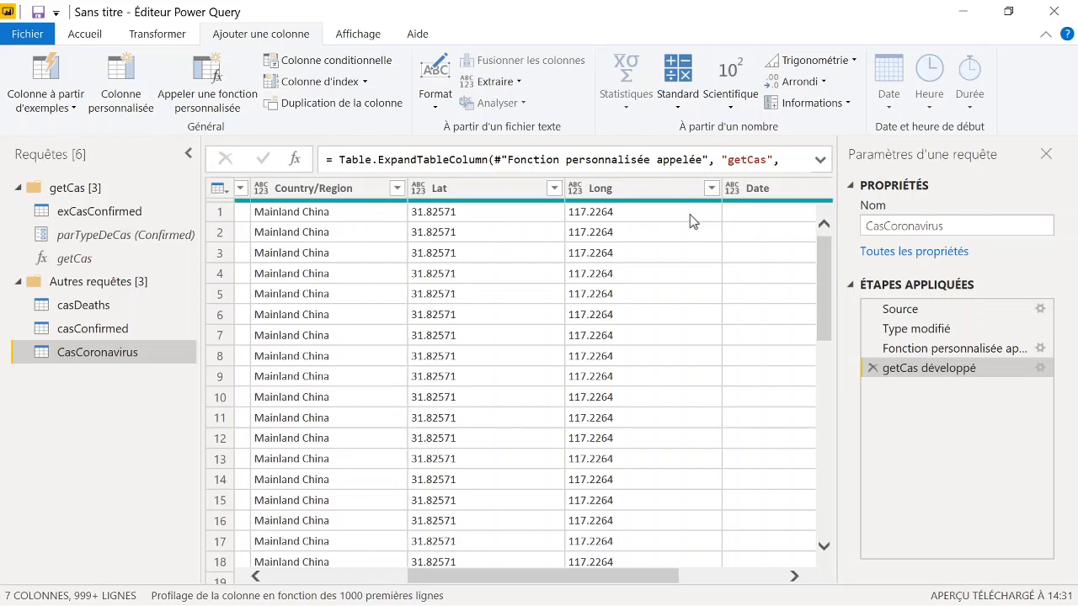
pyautogui.hscroll(3, 689, 220)
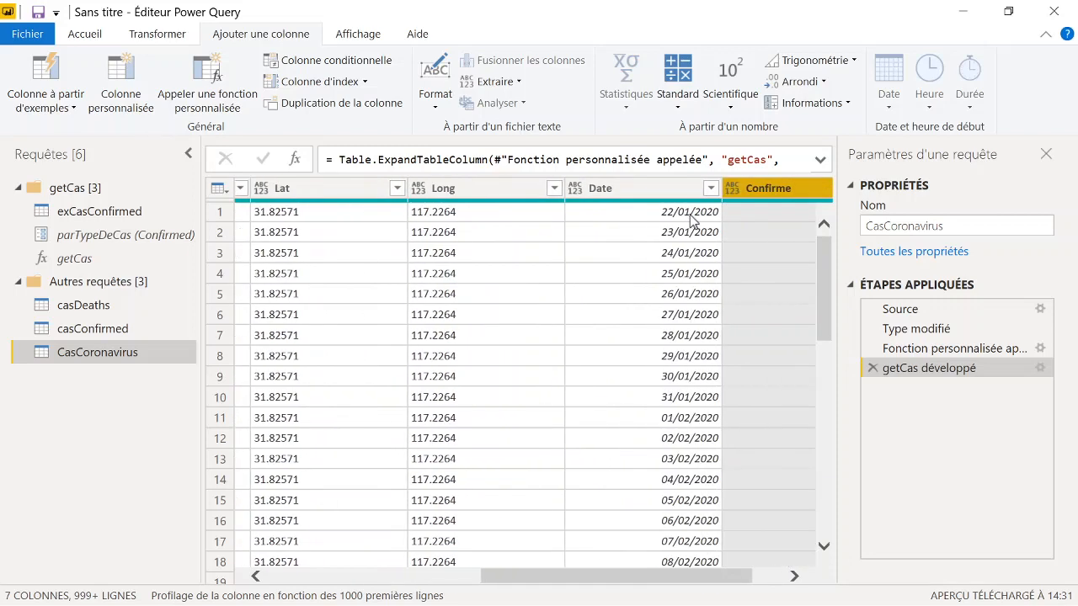
pyautogui.hscroll(1, 690, 220)
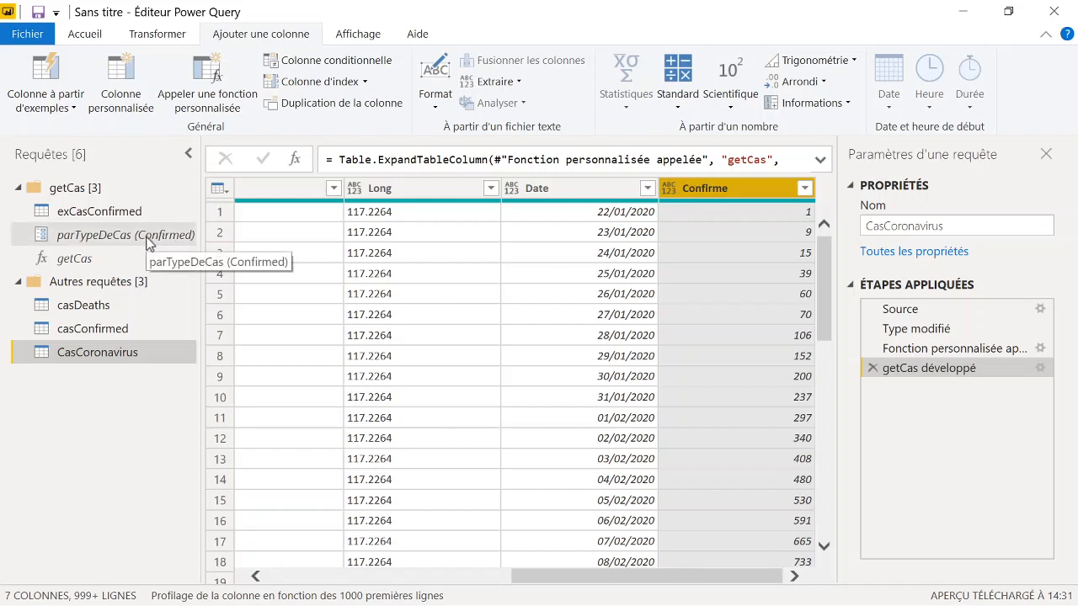
# Rename the expanded Confirme column to Nombre by editing the output column name in the getCas développé step's formula
pyautogui.doubleClick(706, 186)
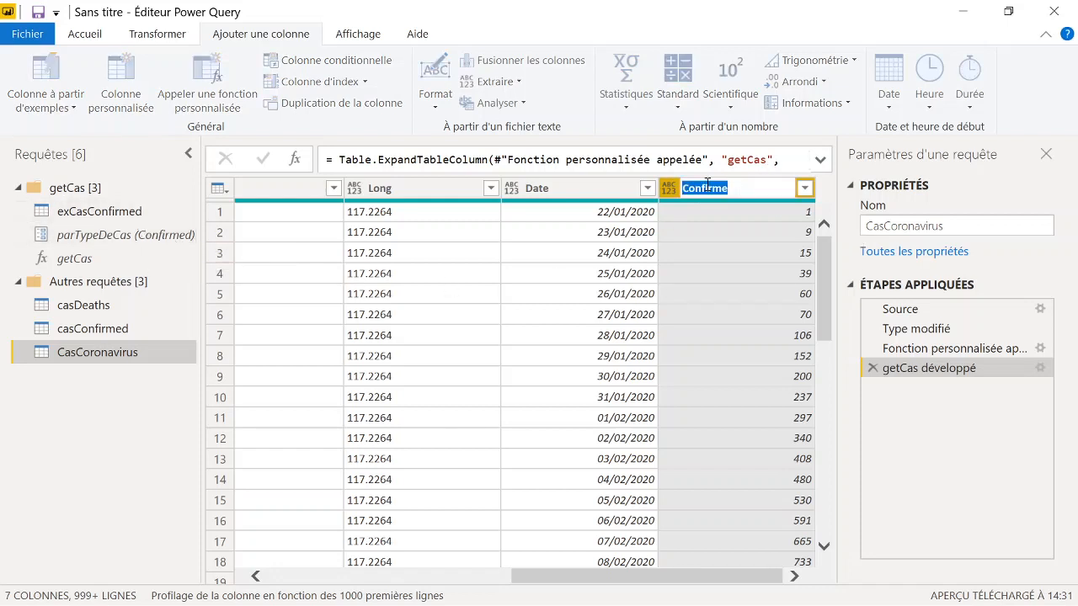
pyautogui.press('Escape')
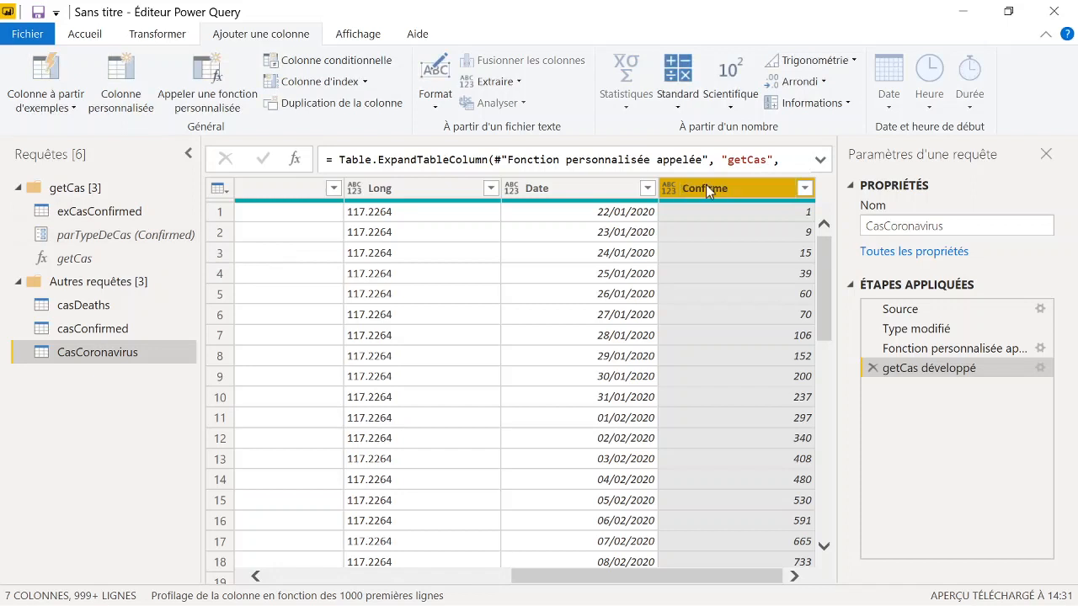
pyautogui.click(819, 159)
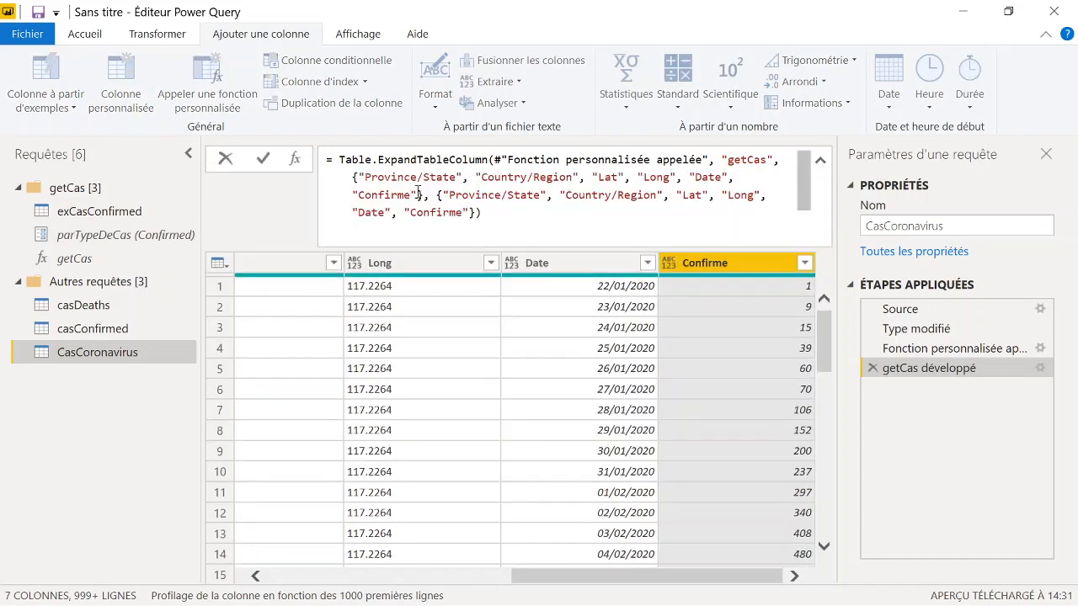
pyautogui.click(934, 348)
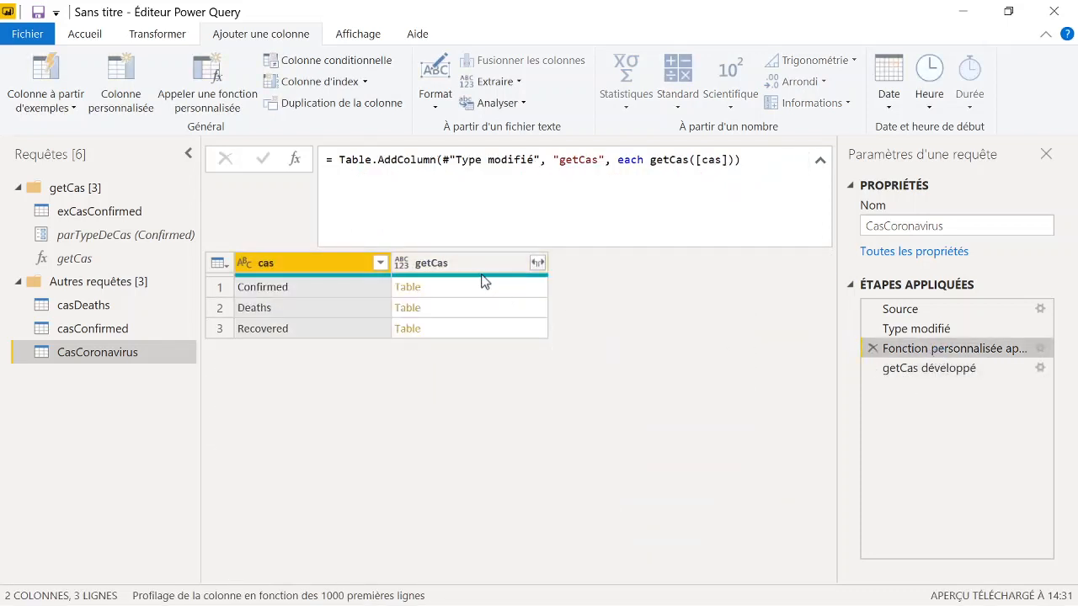
pyautogui.click(939, 370)
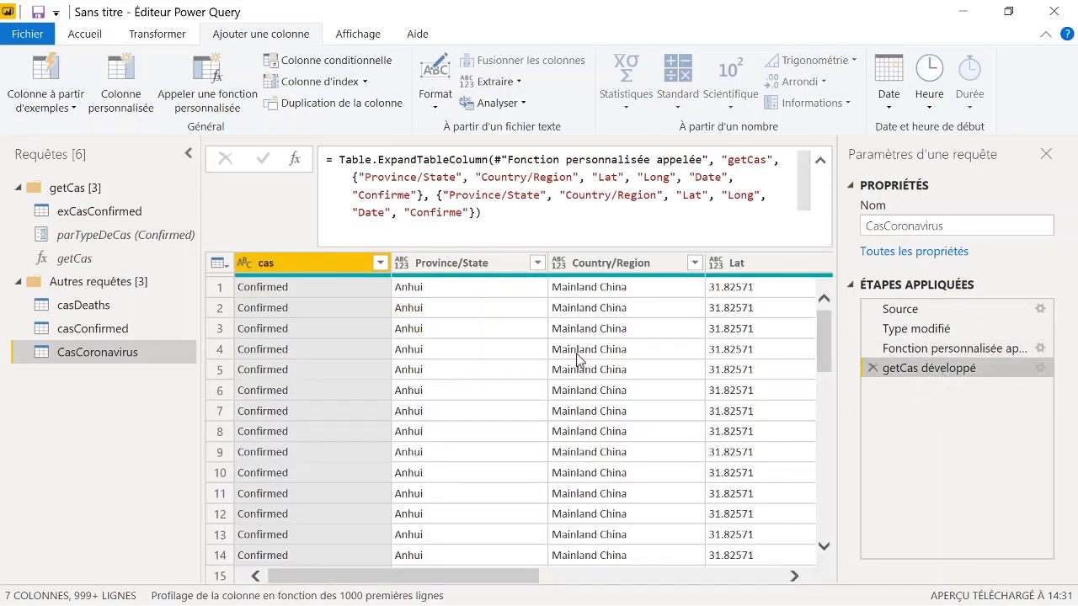
pyautogui.hscroll(5, 578, 361)
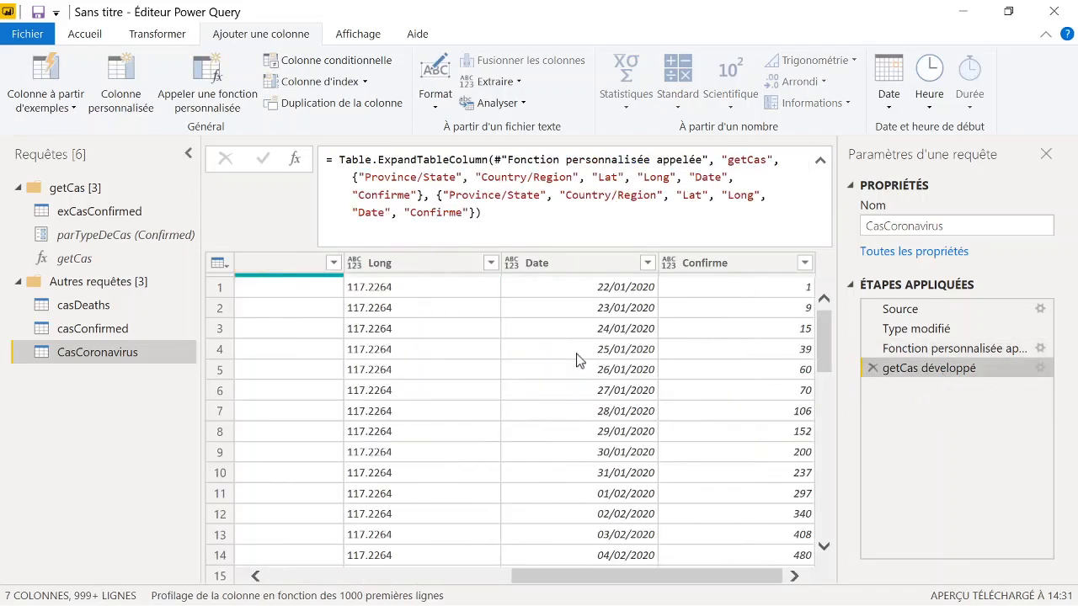
pyautogui.doubleClick(443, 213)
pyautogui.write('Nobre')
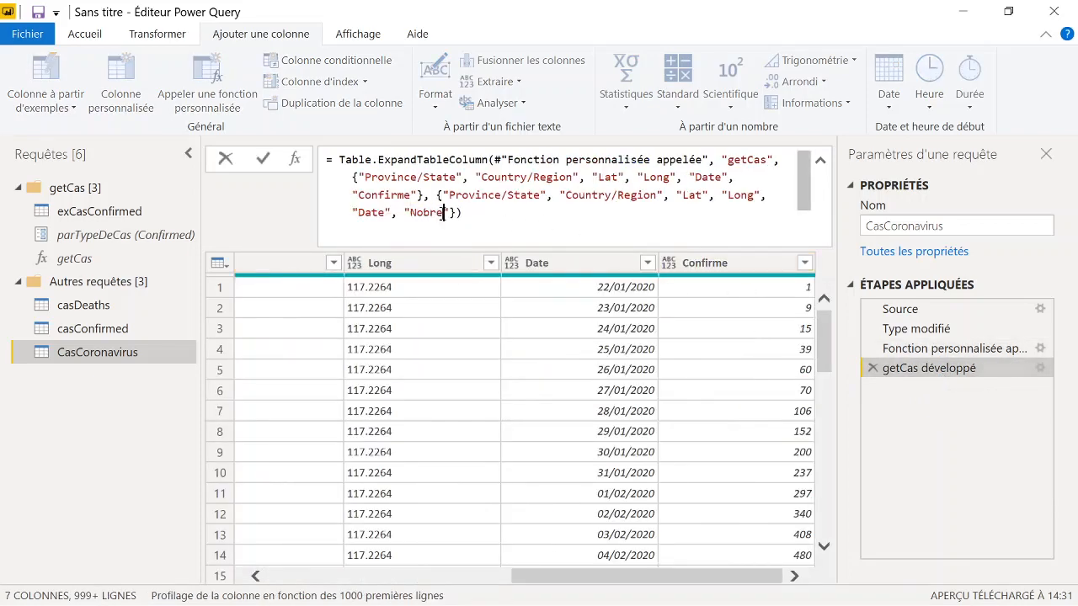
pyautogui.press('BackSpace')
pyautogui.press('BackSpace')
pyautogui.press('BackSpace')
pyautogui.write('mbre')
pyautogui.press('Return')
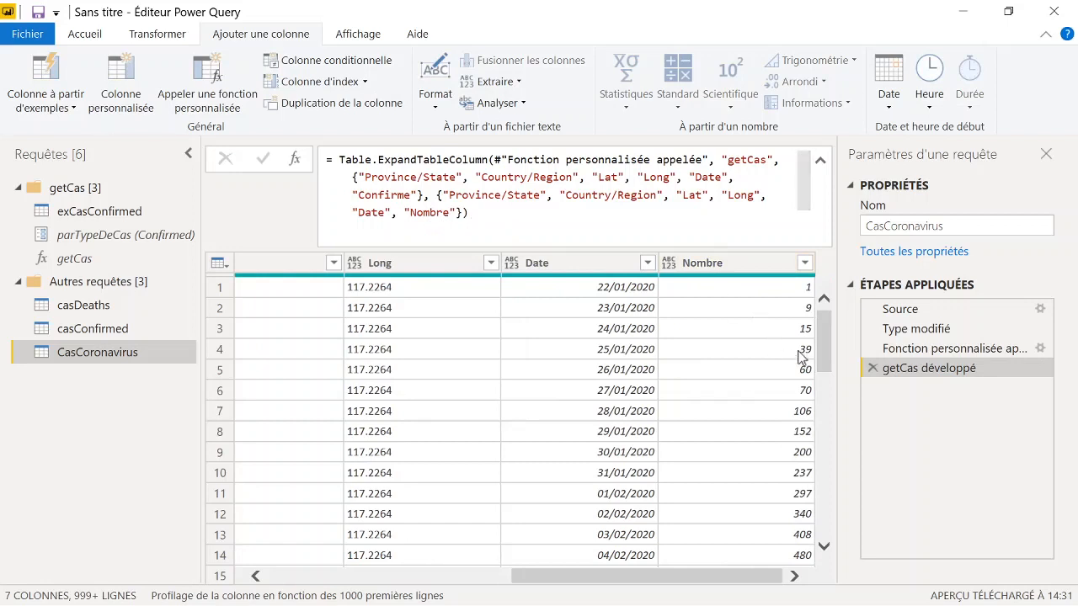
# Restore the output column name Confirme in the getCas développé step's formula
pyautogui.doubleClick(428, 212)
pyautogui.write('Confirme')
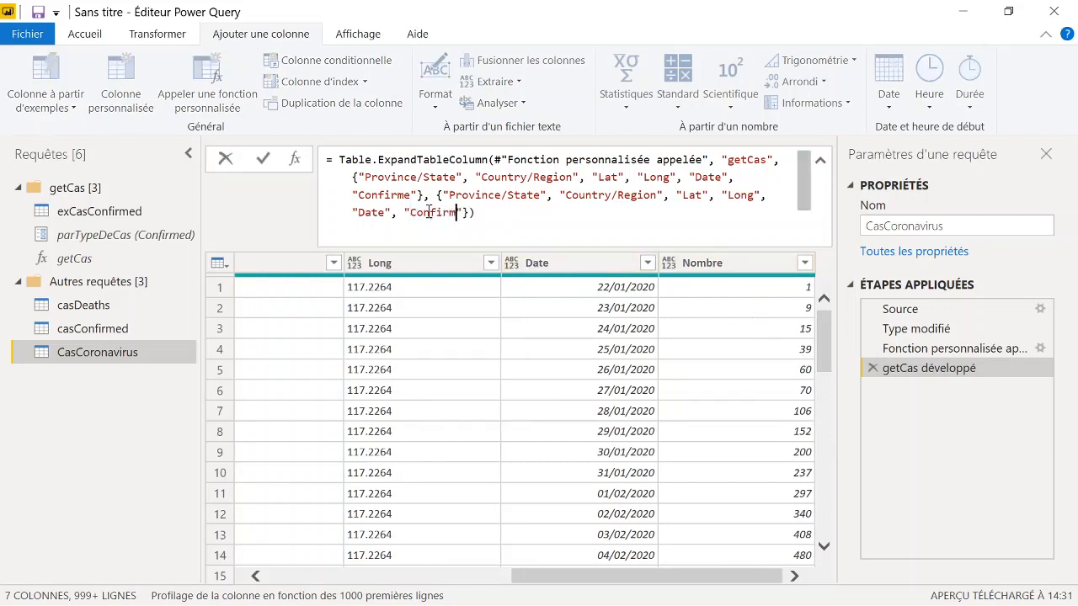
pyautogui.press('Return')
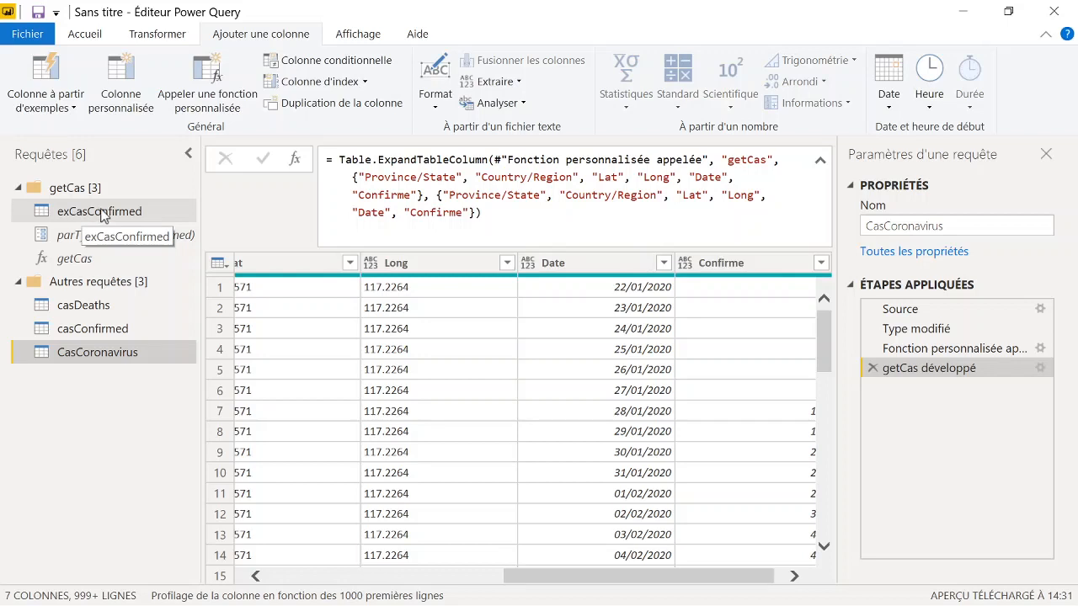
# Set the current value of the parTypeDeCas parameter to Deaths and check the Confirme values in the exCasConfirmed query
pyautogui.click(100, 211)
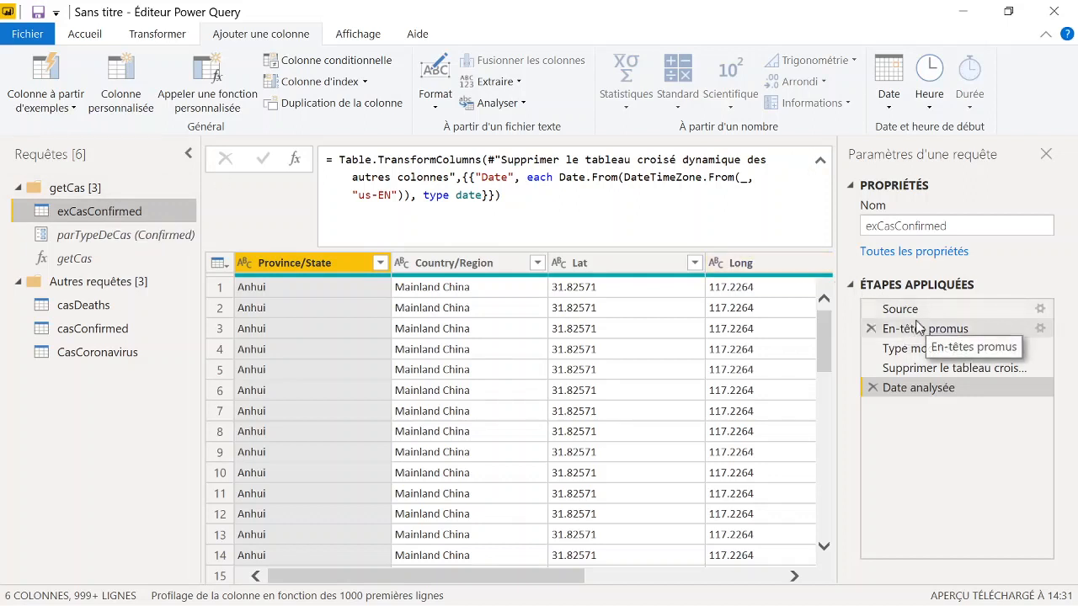
pyautogui.click(109, 234)
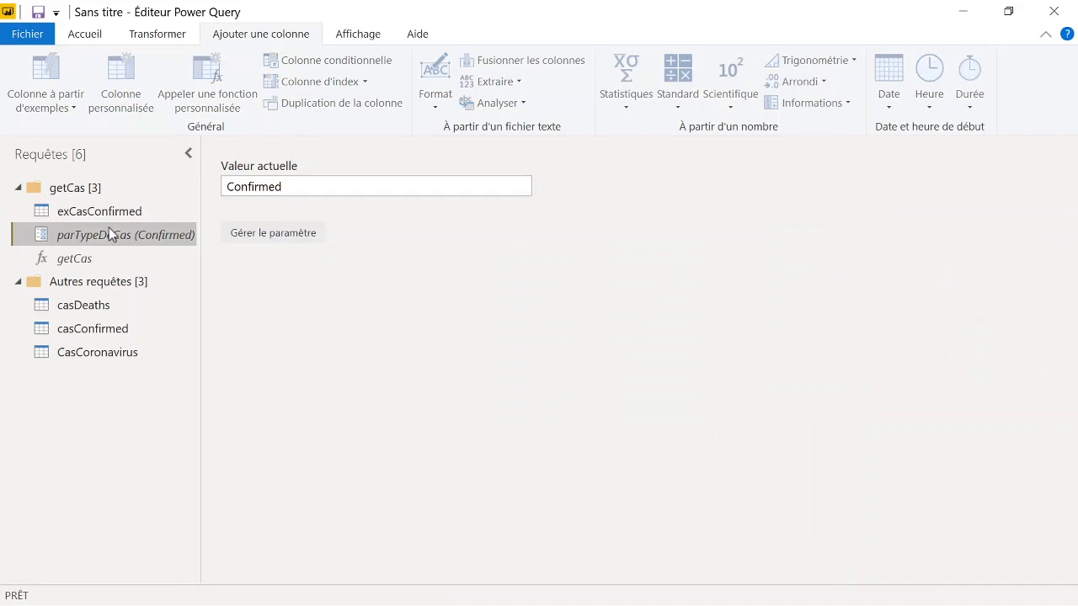
pyautogui.doubleClick(261, 185)
pyautogui.write('Deats')
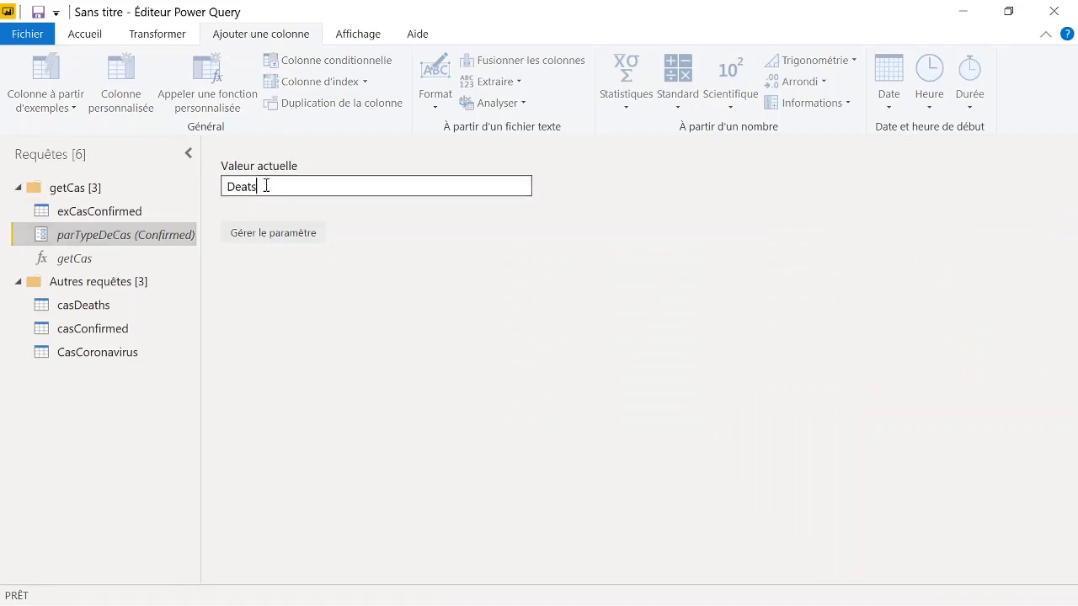
pyautogui.press('Return')
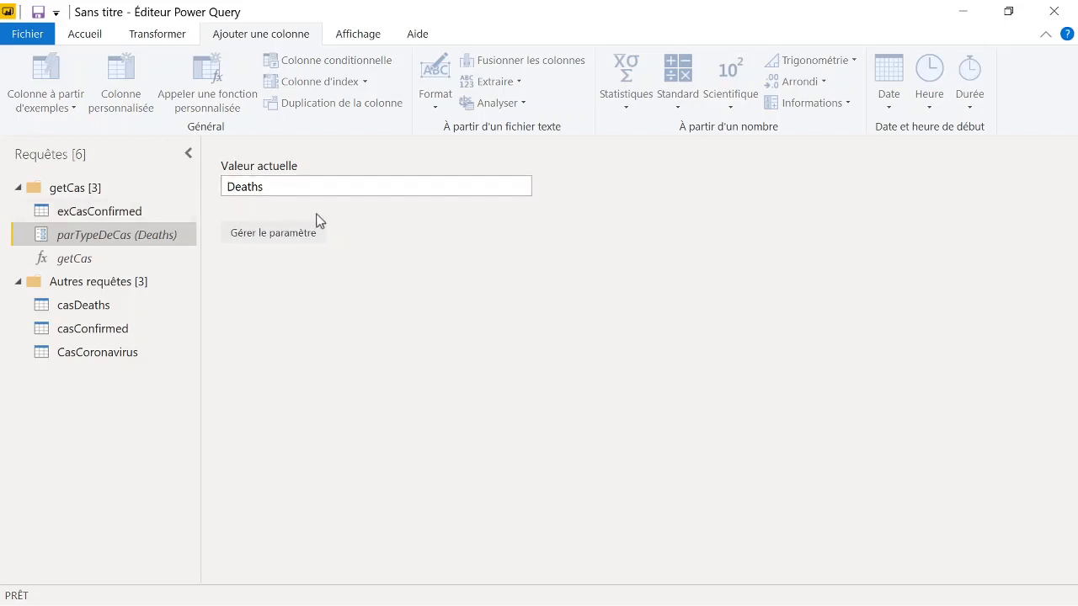
pyautogui.click(120, 212)
pyautogui.hscroll(5, 615, 369)
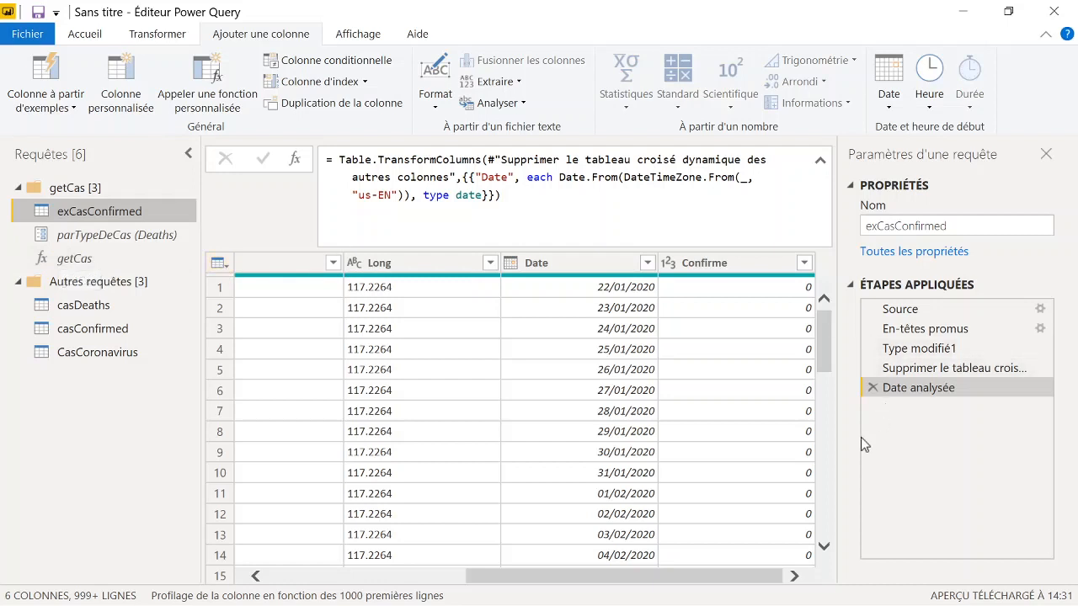
# Rename the unpivoted value column to Nombre d'individu in the formula of exCasConfirmed's unpivot step
pyautogui.click(918, 371)
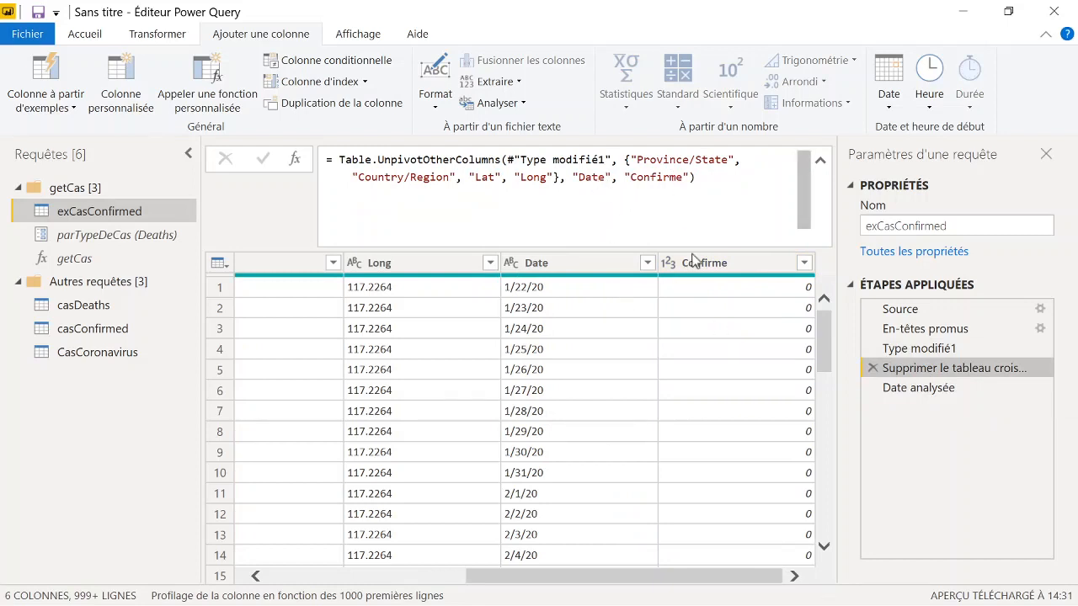
pyautogui.doubleClick(657, 178)
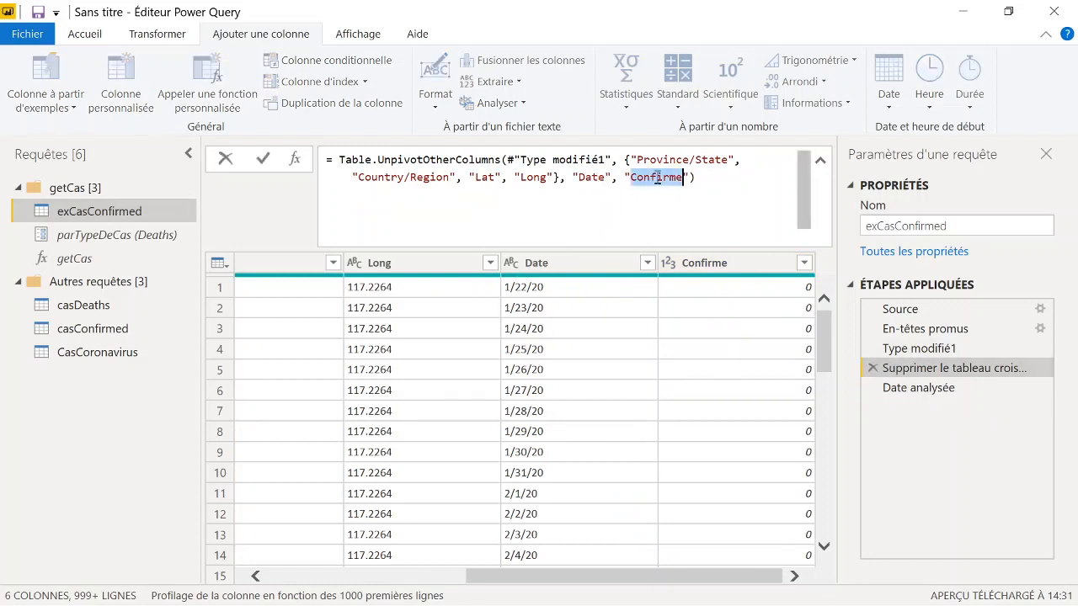
pyautogui.write('Nombre In')
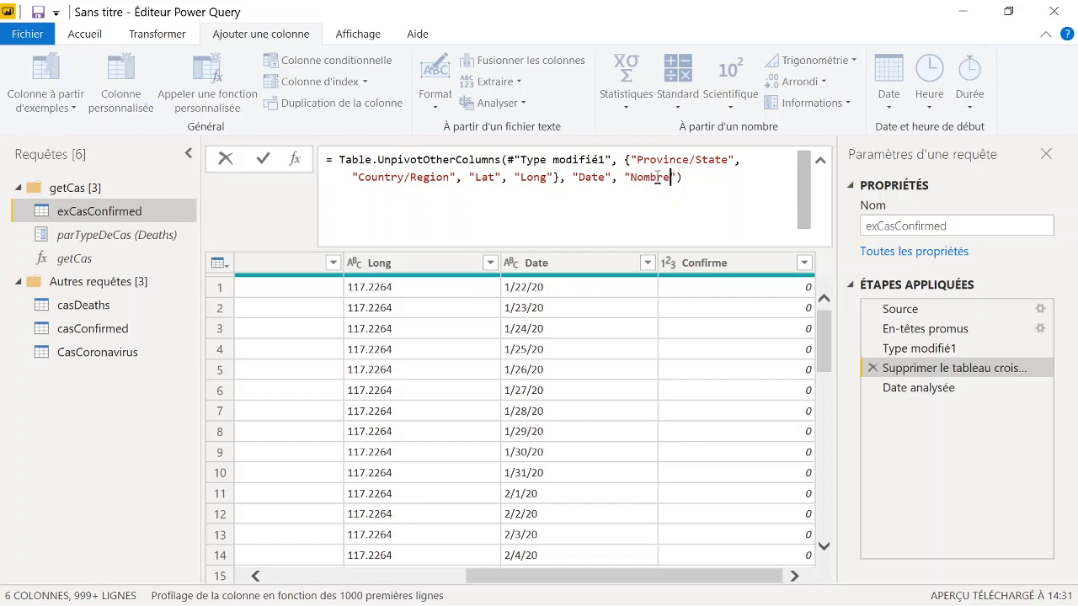
pyautogui.press('BackSpace')
pyautogui.press('BackSpace')
pyautogui.write("d'invid")
pyautogui.press('BackSpace')
pyautogui.press('BackSpace')
pyautogui.press('BackSpace')
pyautogui.write('dividy')
pyautogui.press('BackSpace')
pyautogui.write('u')
pyautogui.press('Return')
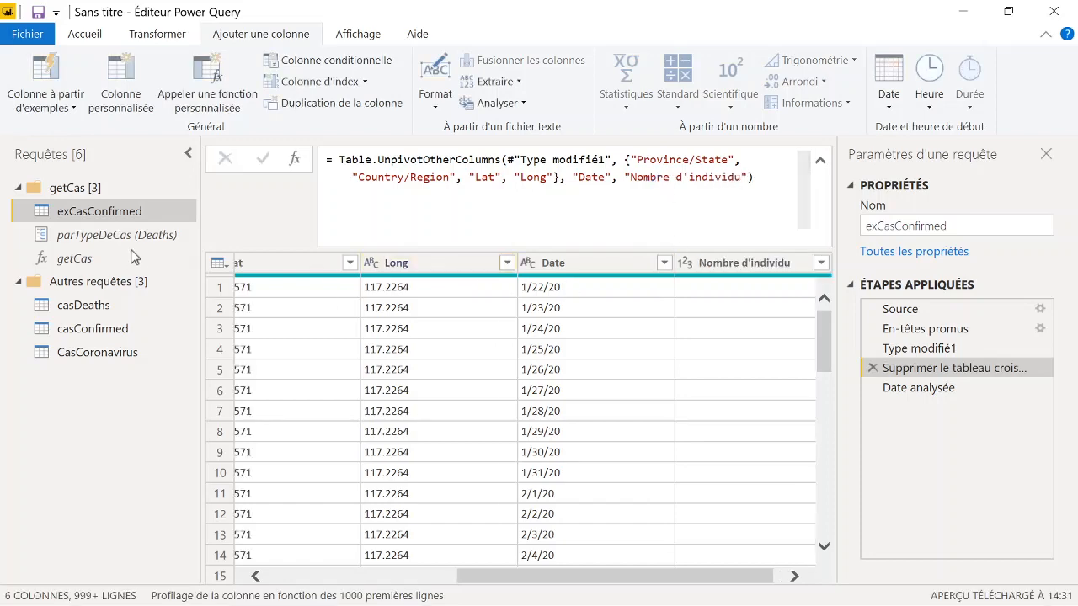
# Edit the getCas développé step of CasCoronavirus to expand Nombre d'individu and exclude the Confirme column
pyautogui.click(120, 352)
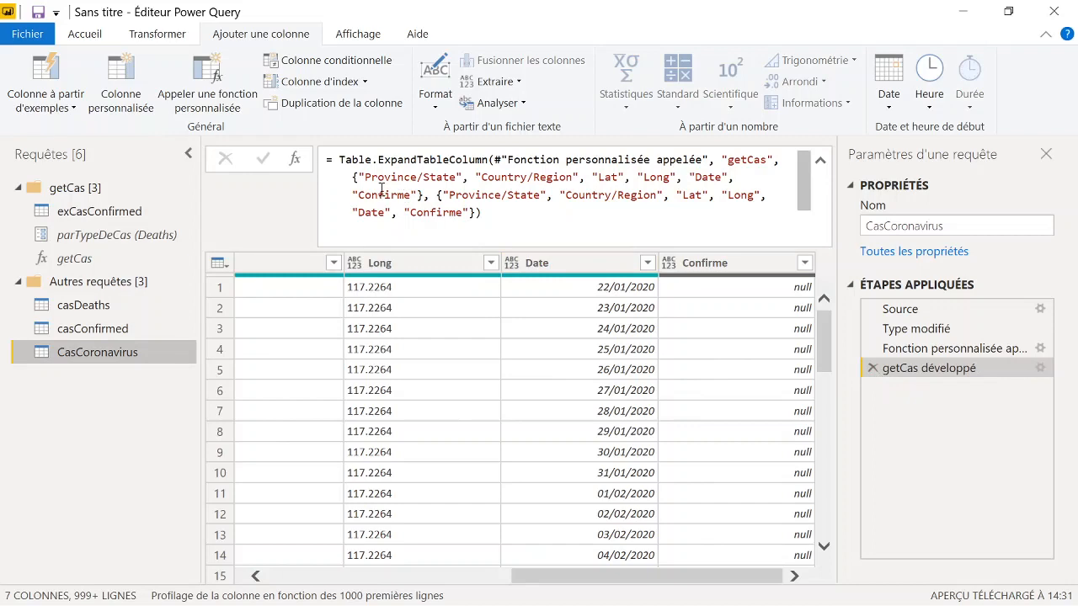
pyautogui.click(1040, 368)
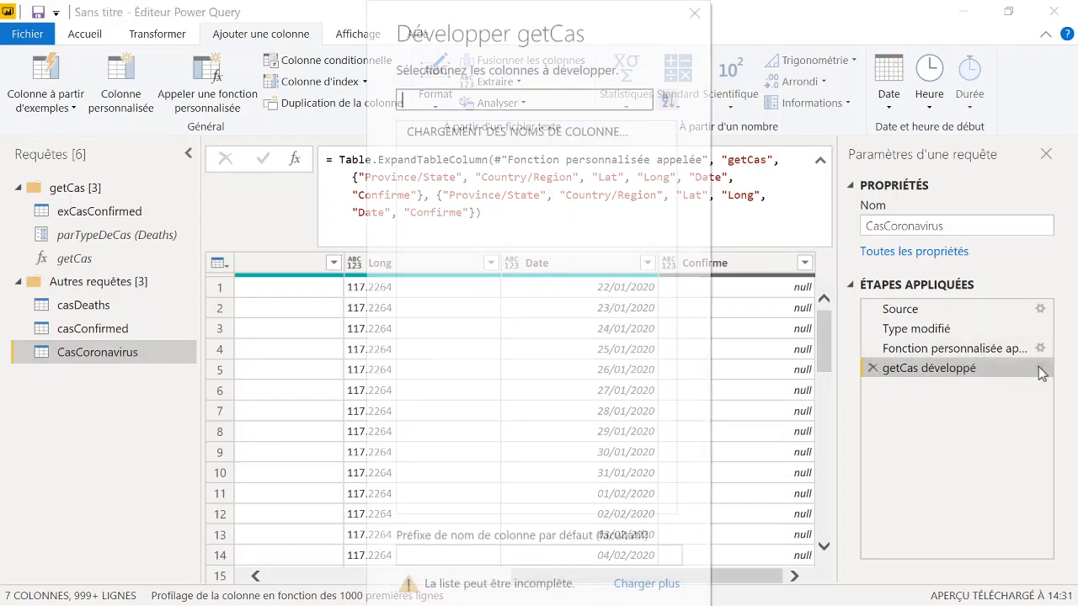
pyautogui.click(428, 250)
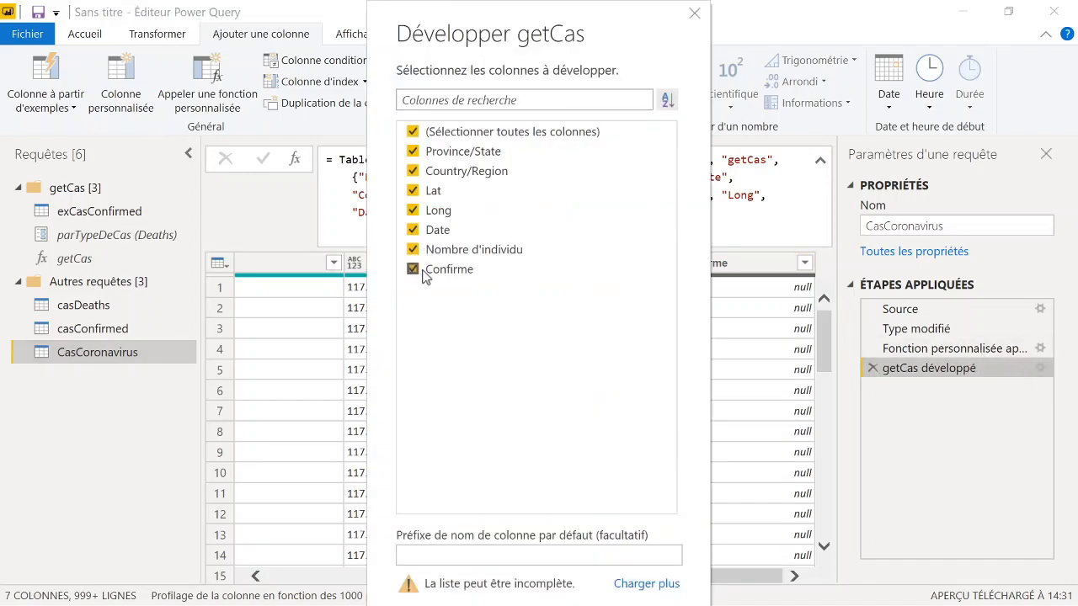
pyautogui.click(425, 269)
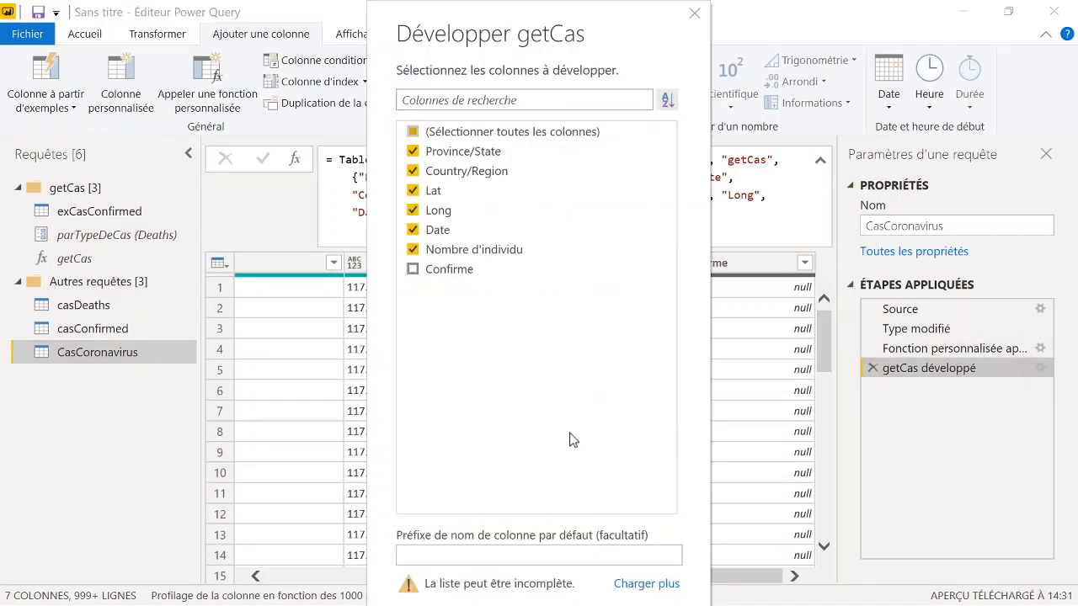
pyautogui.scroll(-1, 584, 550)
pyautogui.click(582, 553)
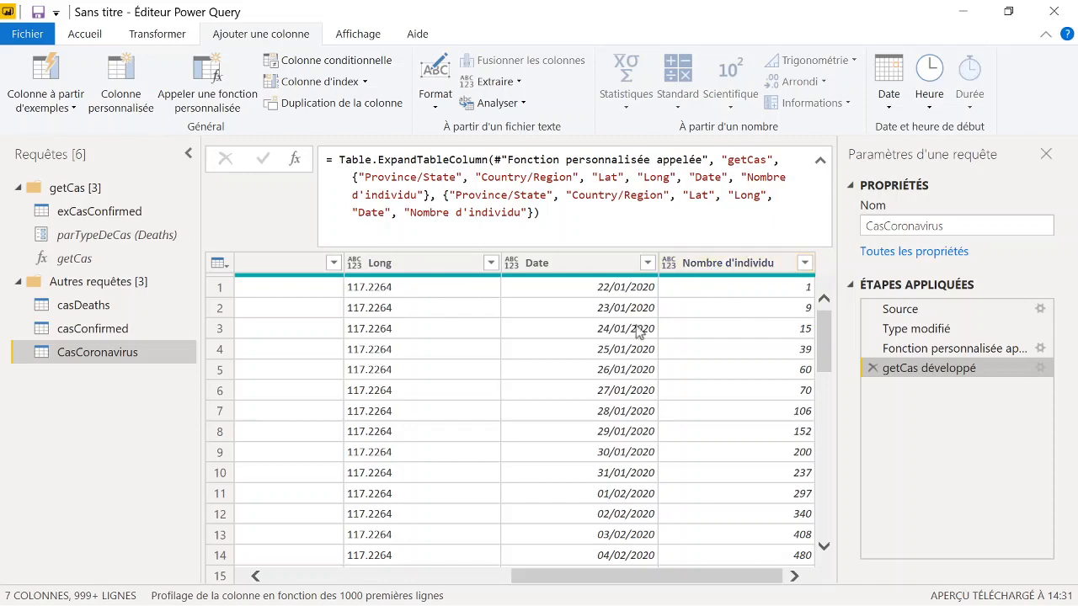
# Rename the cas column of the CasCoronavirus table to Type de cas
pyautogui.hscroll(-5, 617, 338)
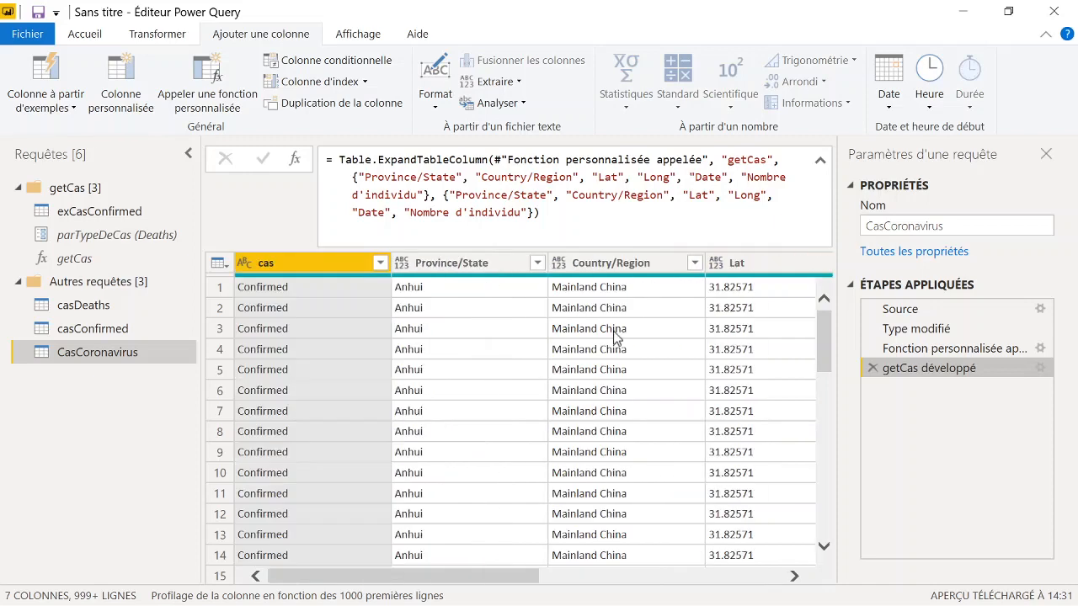
pyautogui.doubleClick(282, 265)
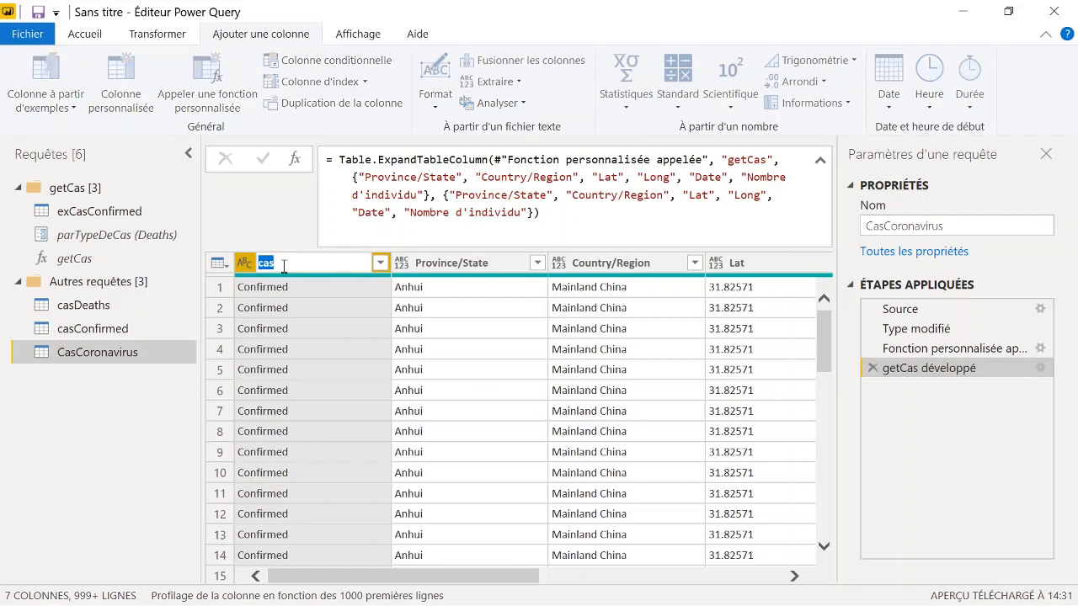
pyautogui.write('Type de cas')
pyautogui.press('Return')
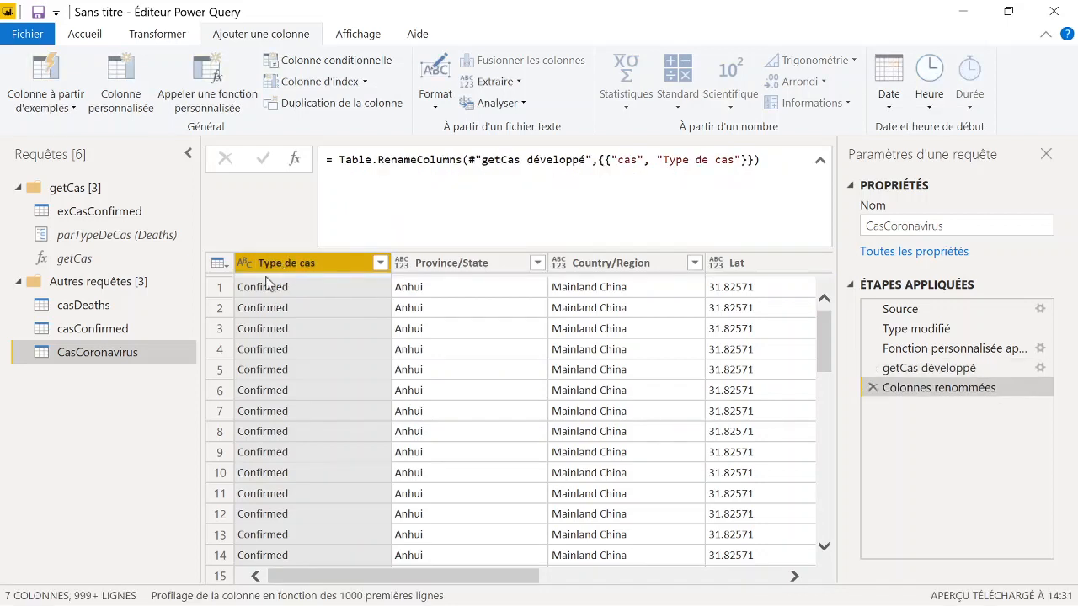
# Delete the casConfirmed and casDeaths queries from the Autres requêtes group
pyautogui.click(125, 329)
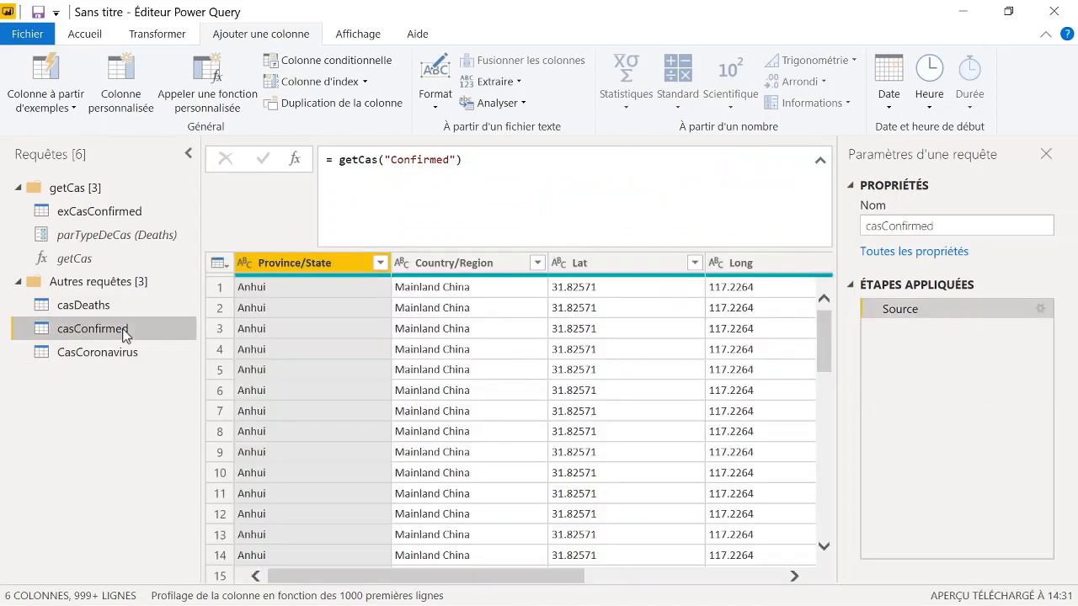
pyautogui.rightClick(125, 334)
pyautogui.click(165, 348)
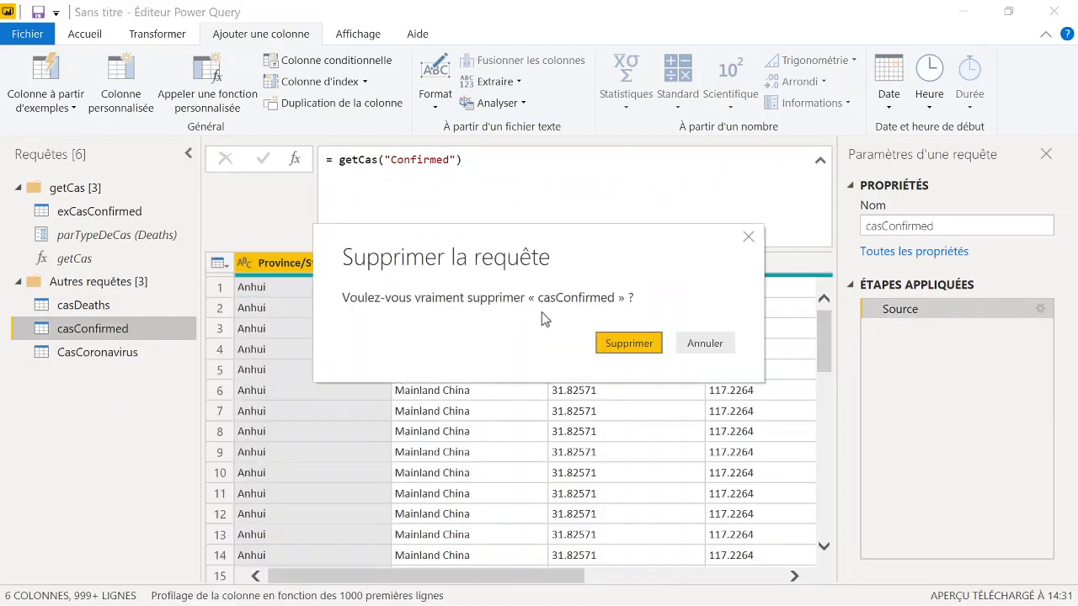
pyautogui.click(625, 341)
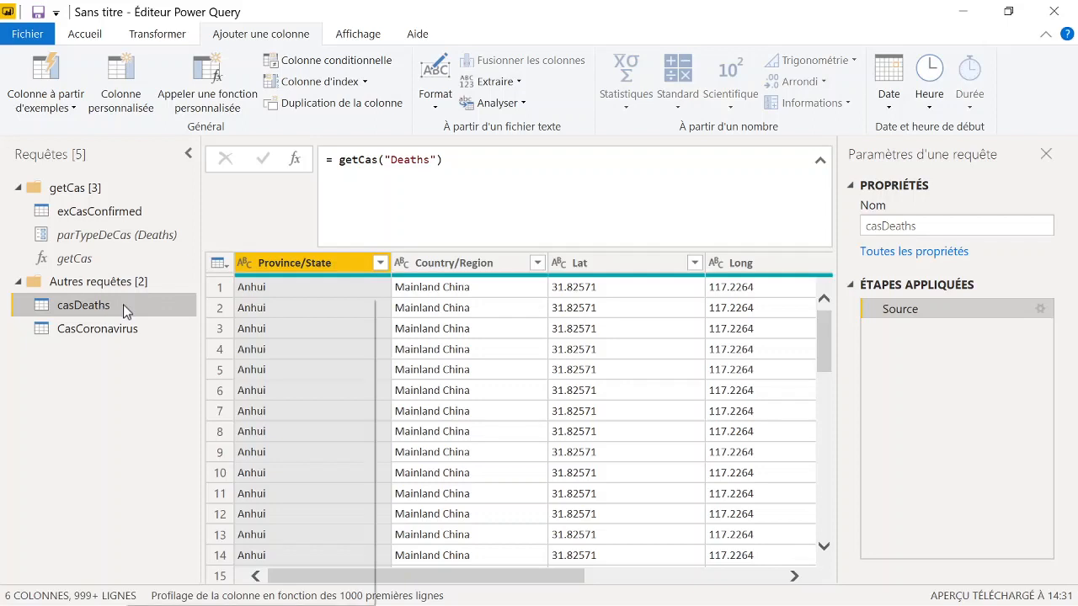
pyautogui.rightClick(123, 305)
pyautogui.click(167, 350)
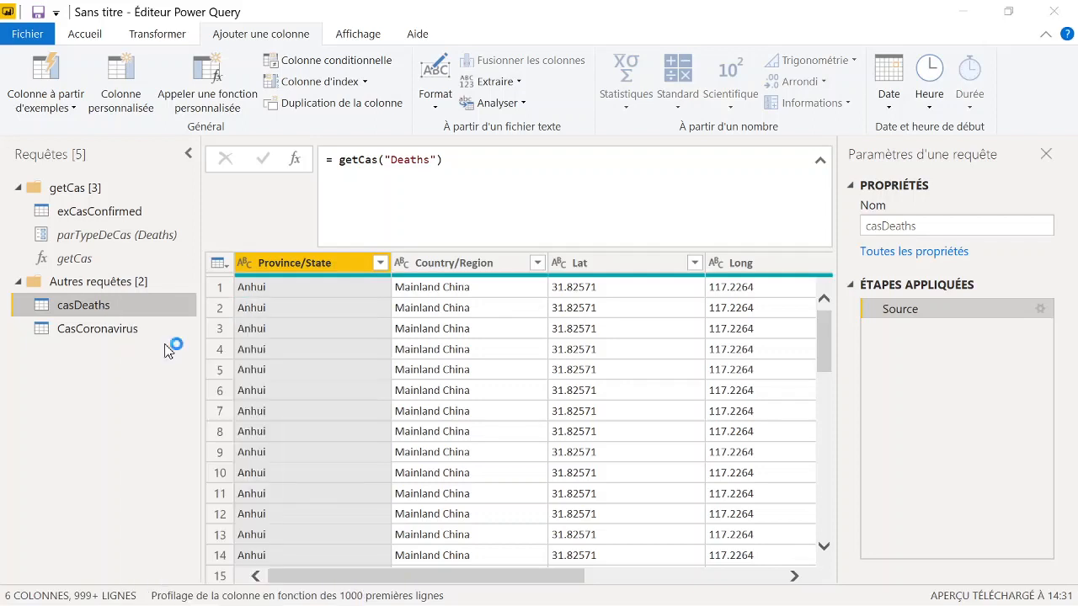
pyautogui.click(660, 347)
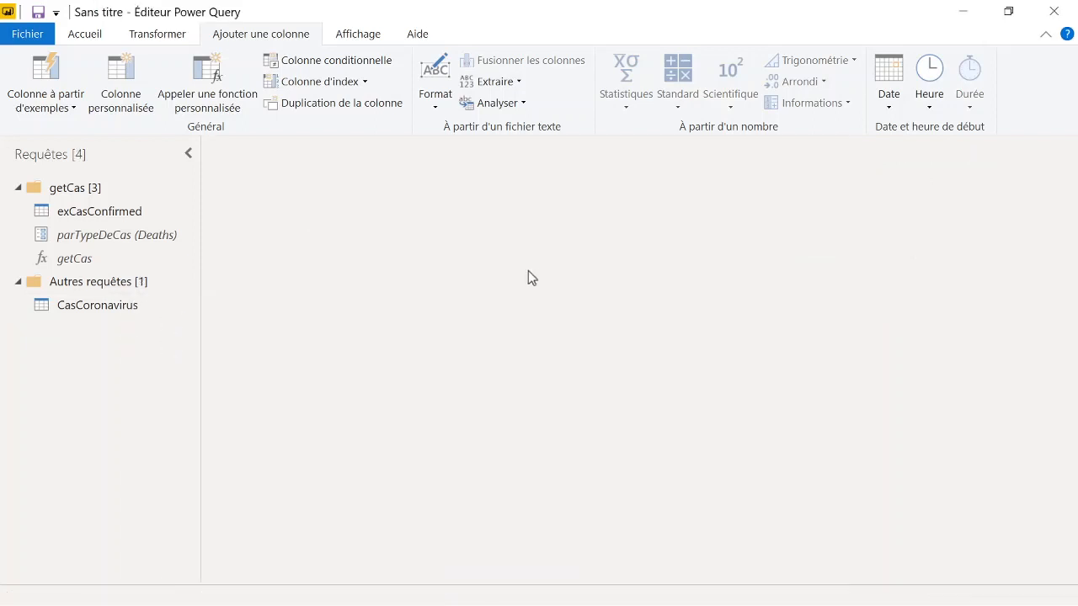
# Switch to the browser and go back to the csse_covid_19_time_series folder on GitHub to view its CSV files
pyautogui.click(407, 49)
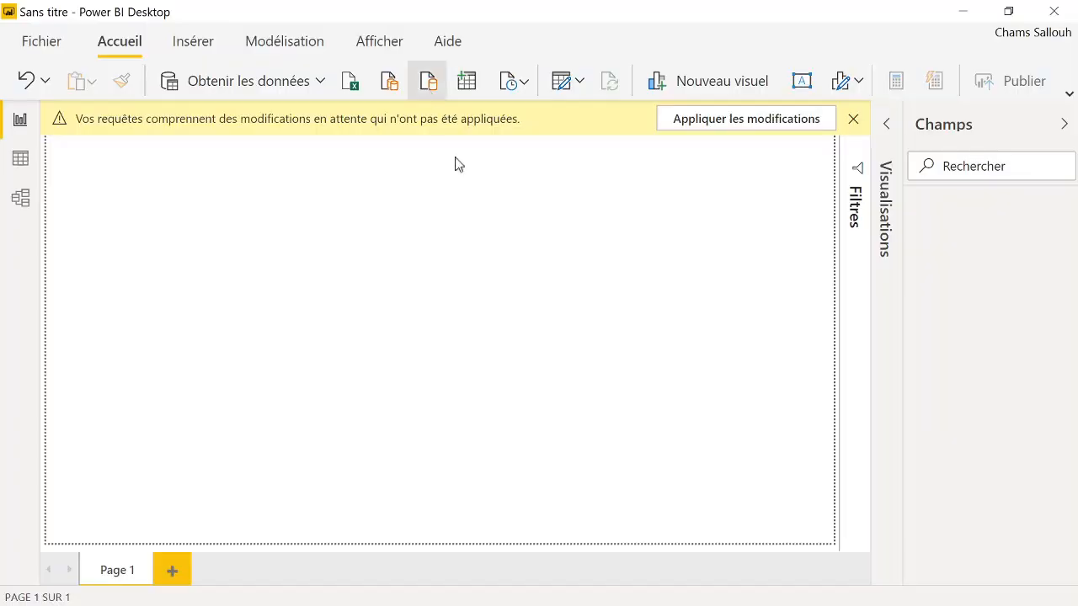
pyautogui.hotkey('alt', 'Tab')
pyautogui.hotkey('alt', 'Tab')
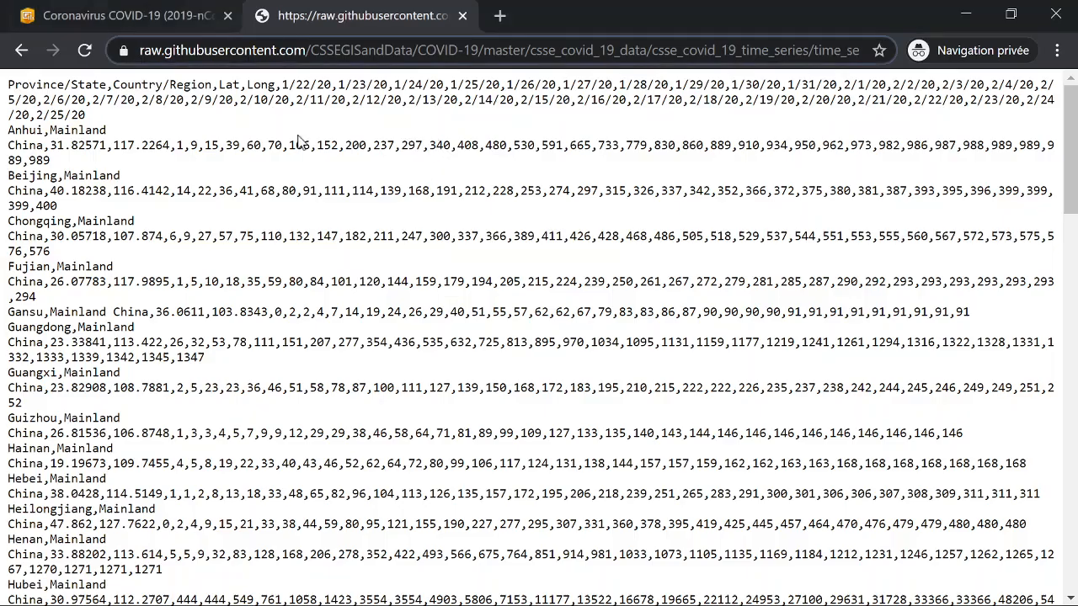
pyautogui.hscroll(-5, 299, 141)
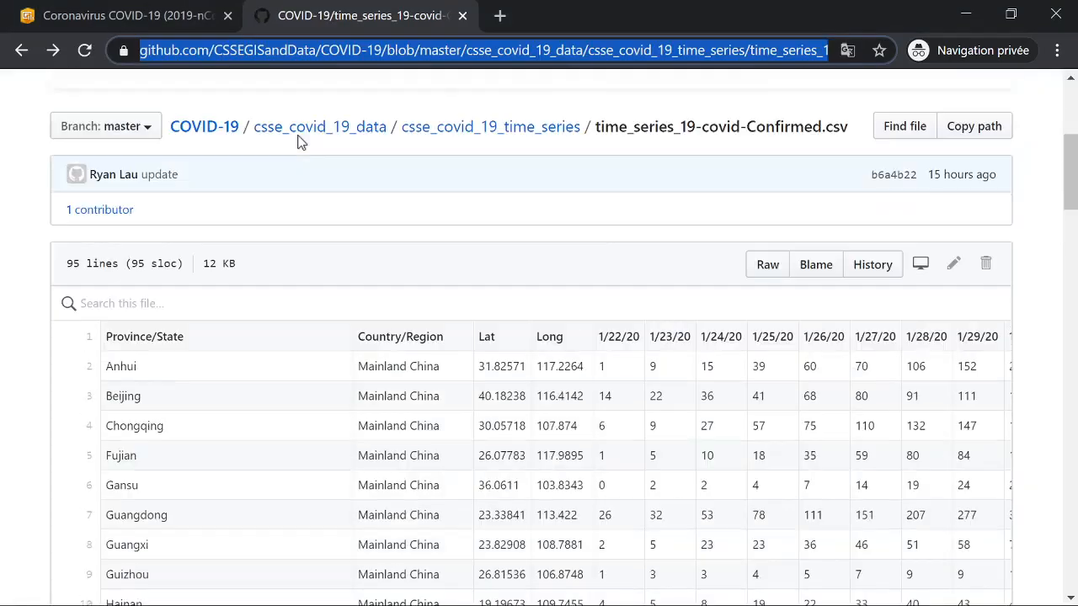
pyautogui.hscroll(-5, 294, 201)
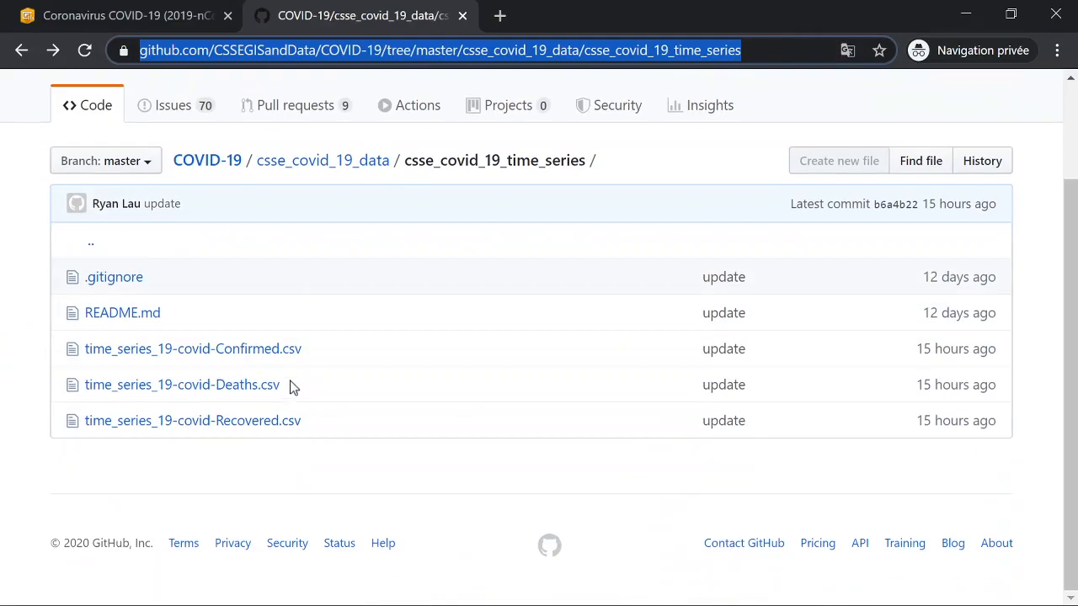
# Return to the Power Query Editor and inspect the manually entered table behind CasCoronavirus's Source step, leaving it without changes
pyautogui.hotkey('alt', 'Tab')
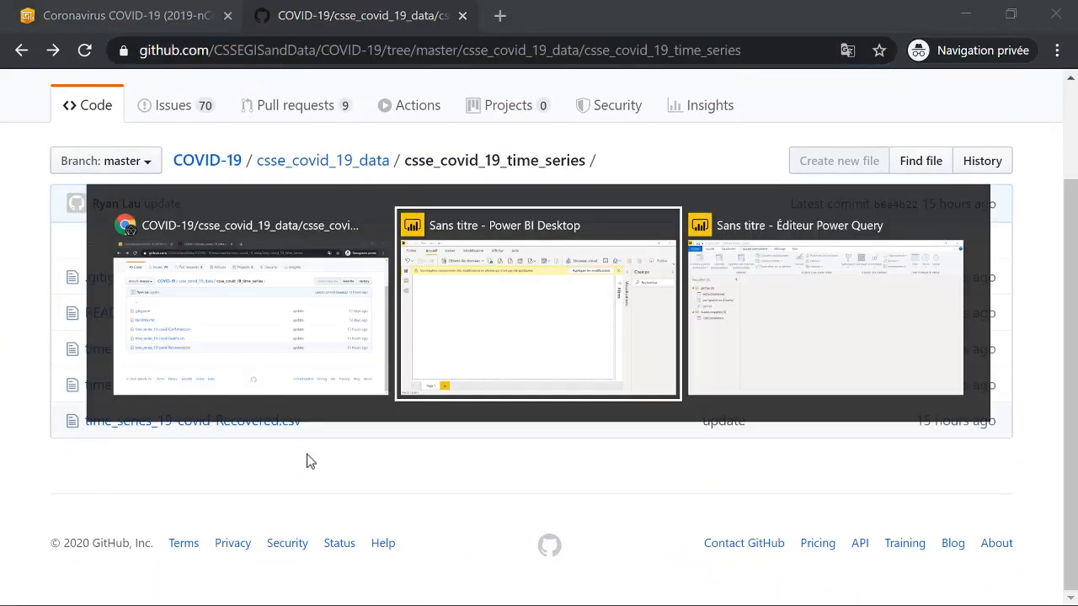
pyautogui.hotkey('alt', 'Tab')
pyautogui.hotkey('alt', 'Tab')
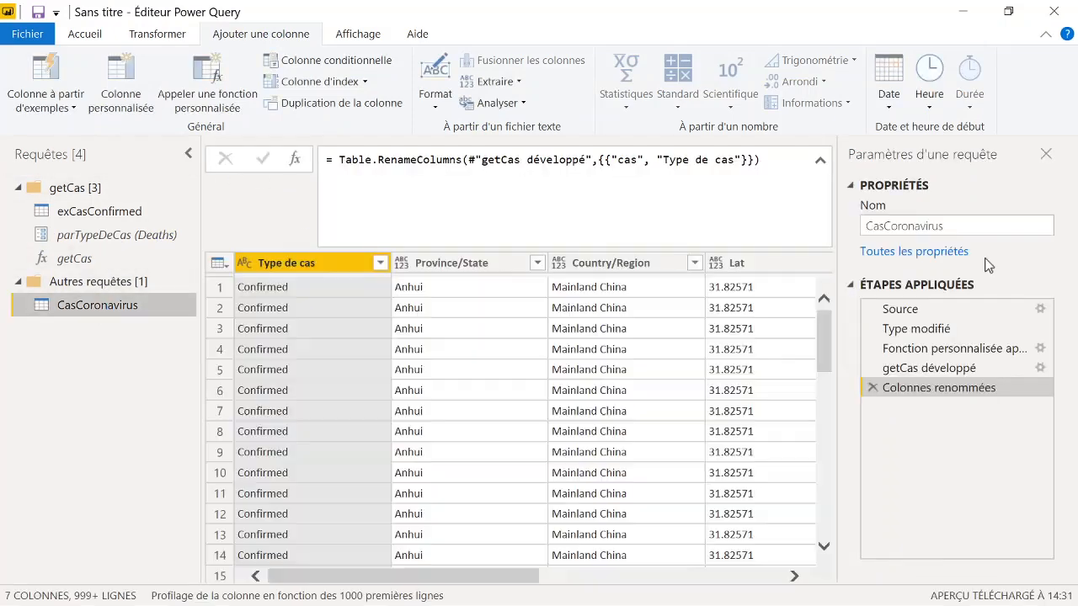
pyautogui.click(912, 310)
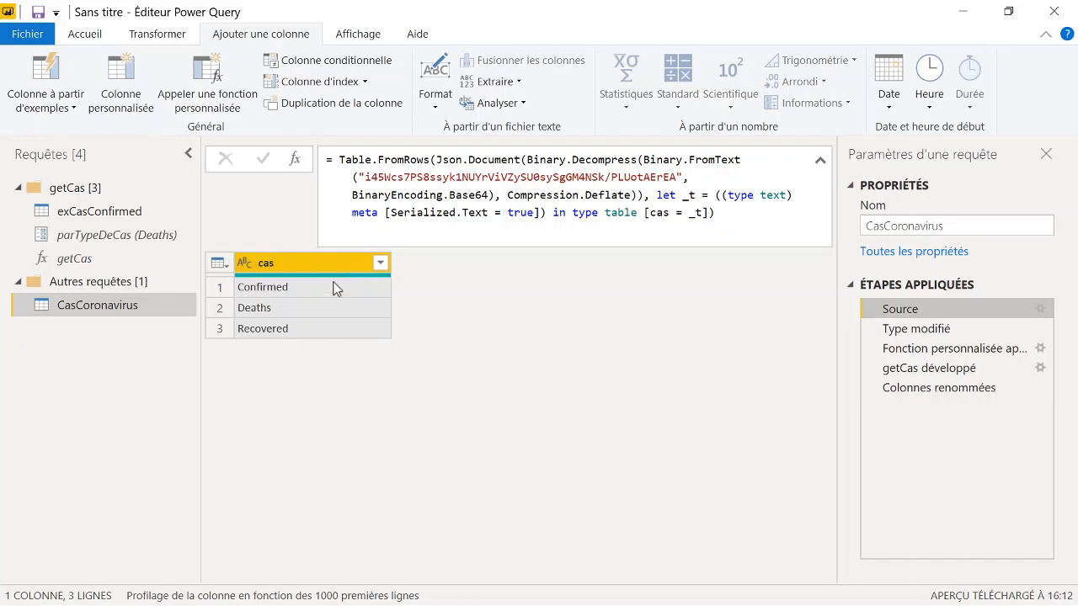
pyautogui.click(85, 32)
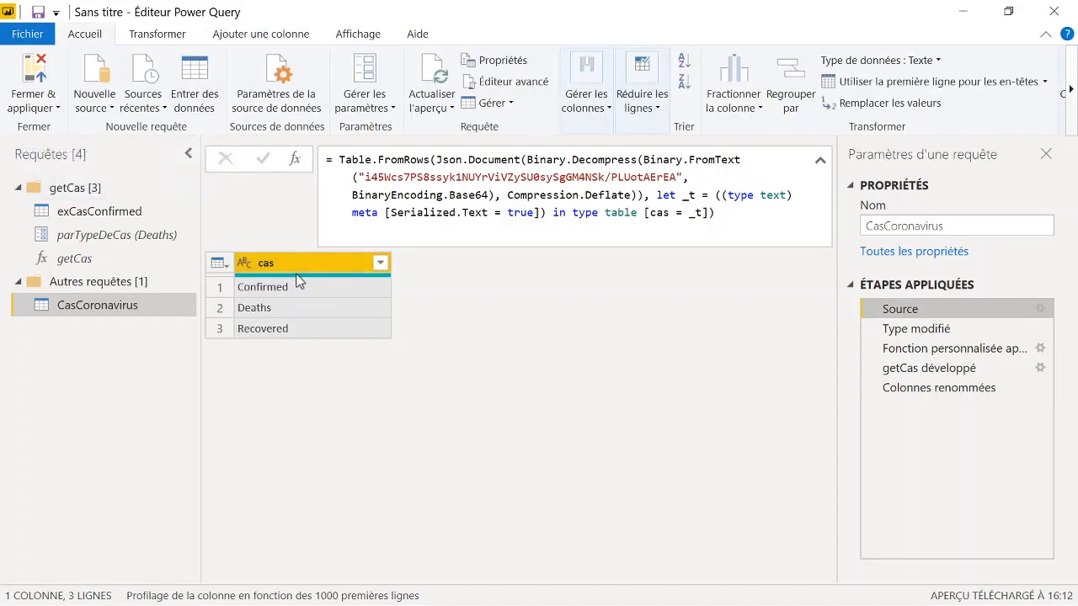
pyautogui.click(1040, 310)
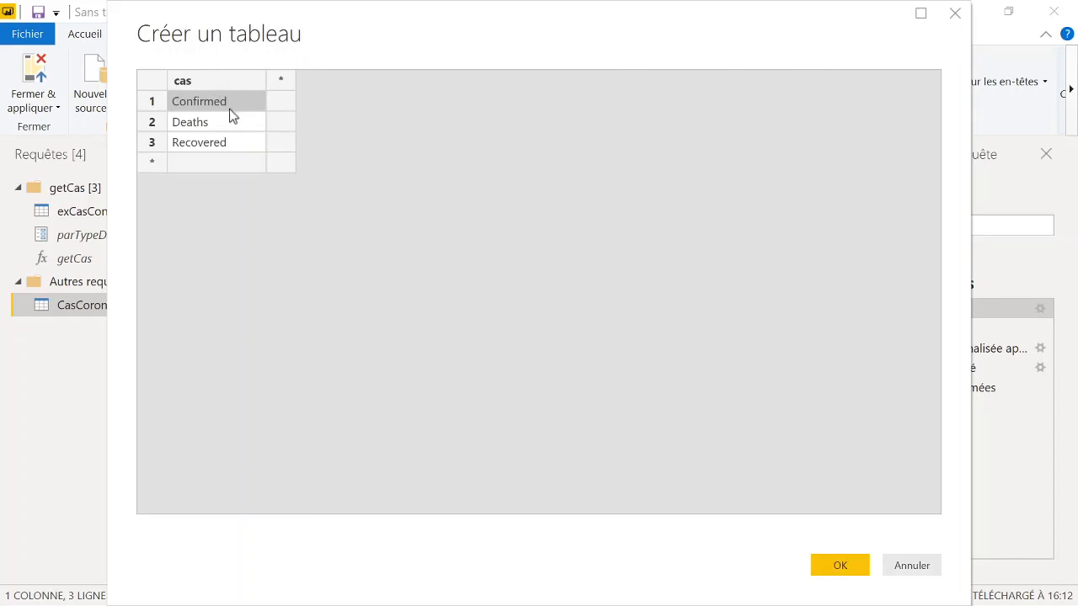
pyautogui.moveTo(111, 7); pyautogui.dragTo(537, 243)
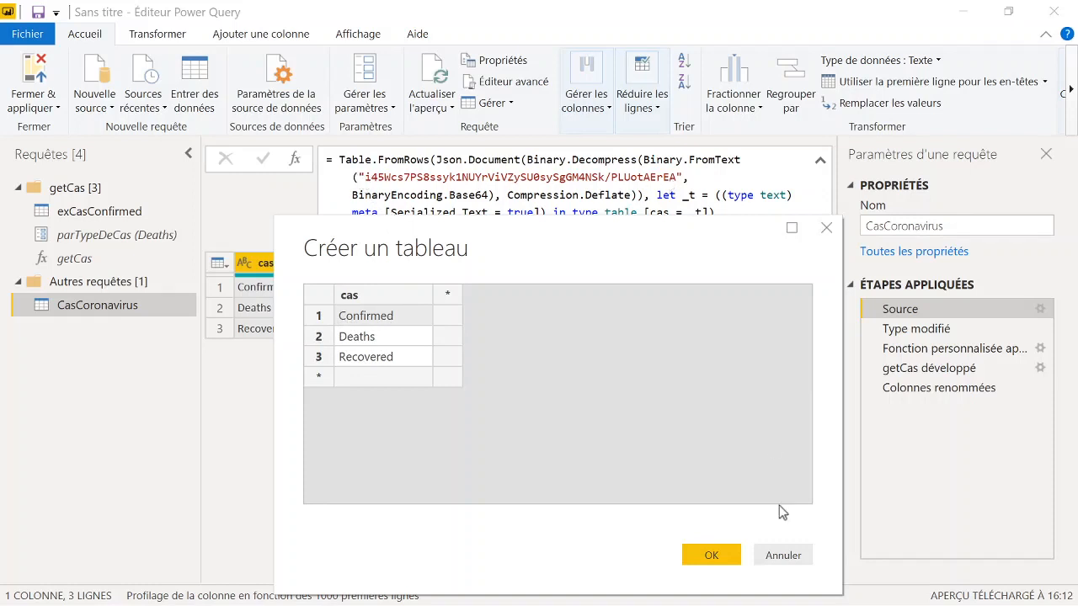
pyautogui.click(783, 556)
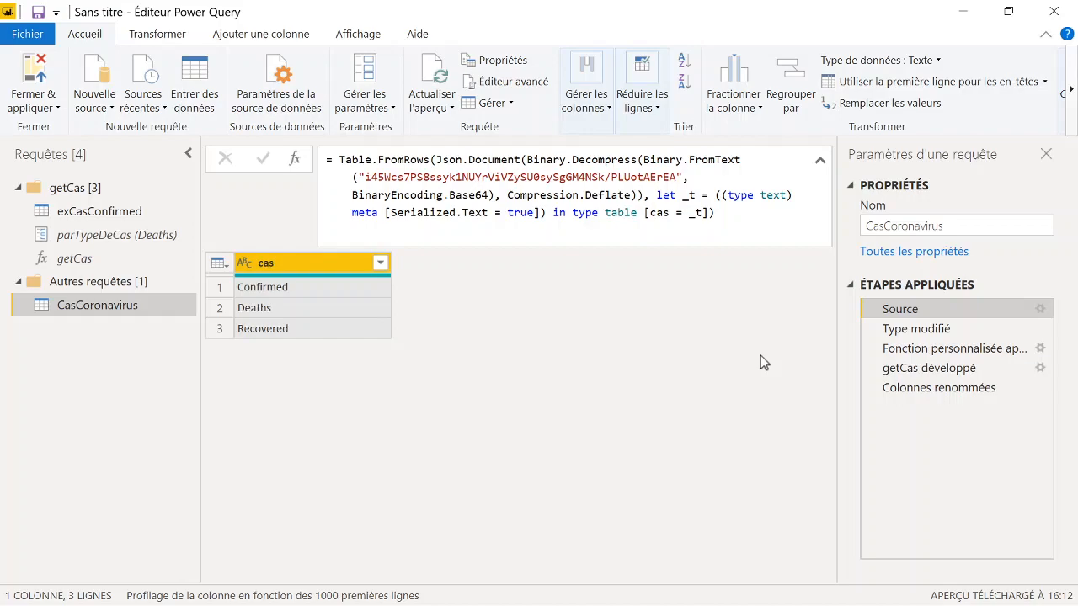
# Switch to the browser and display the full Johns Hopkins Coronavirus COVID-19 dashboard by restoring its maximized text pane
pyautogui.hotkey('alt', 'Tab')
pyautogui.hotkey('alt', 'Tab')
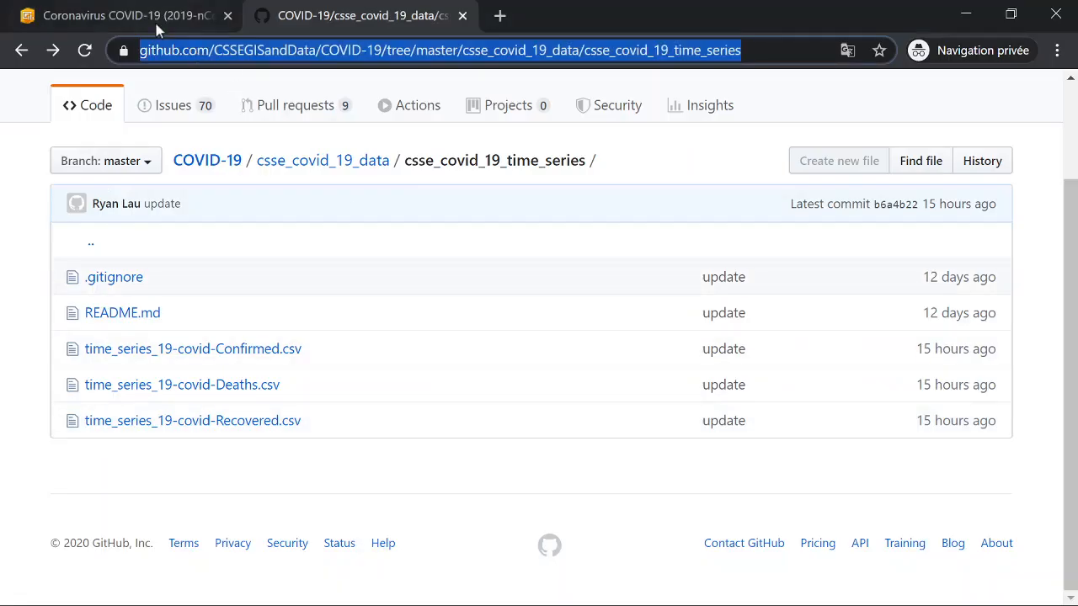
pyautogui.click(154, 20)
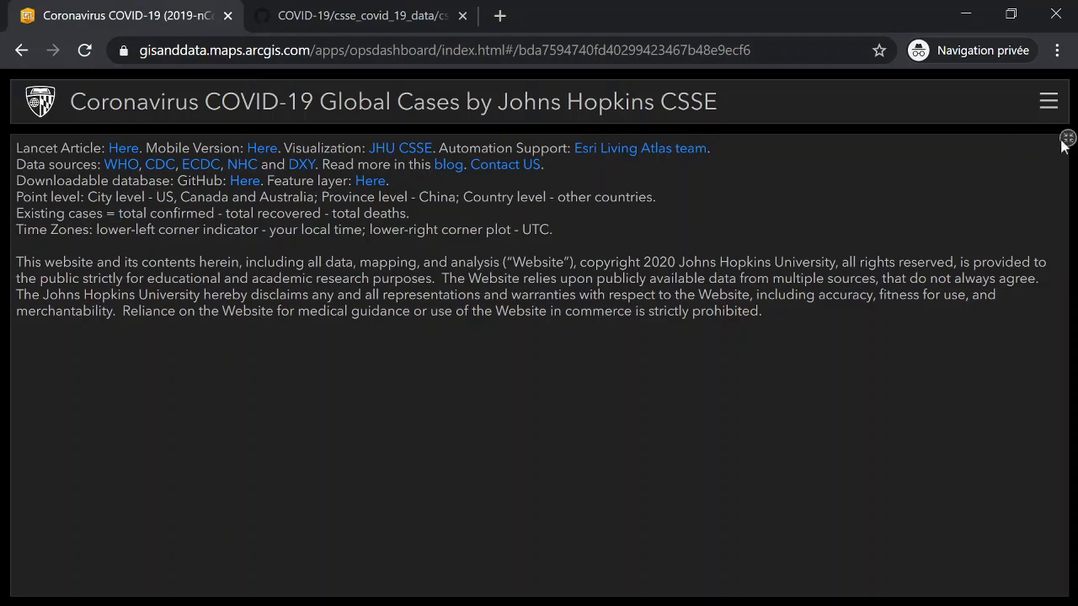
pyautogui.click(1064, 139)
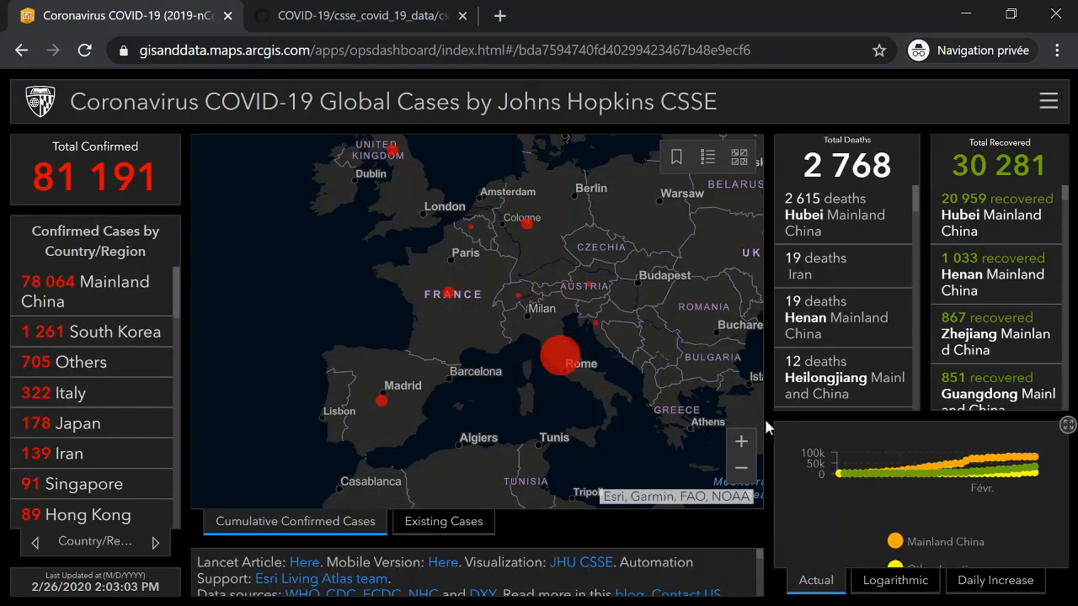